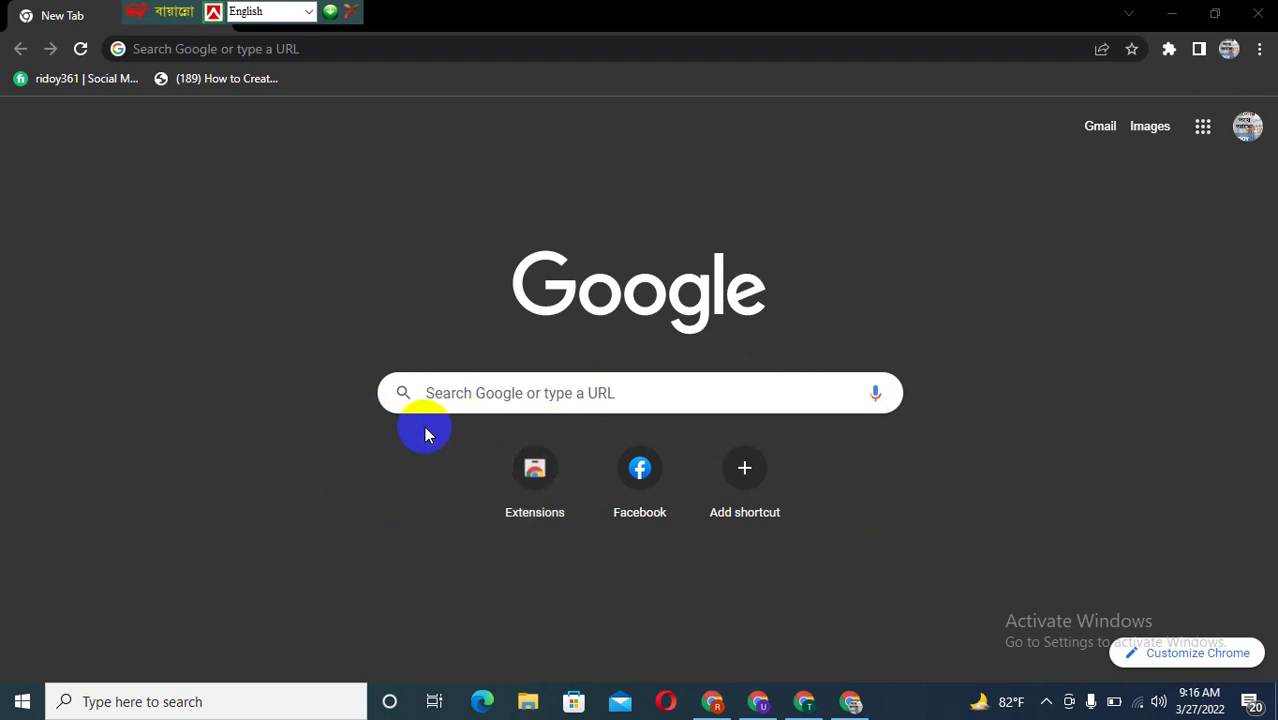
Search Google for 'instagram logo size' to find its 110 × 110 pixel dimensions.
click(469, 396)
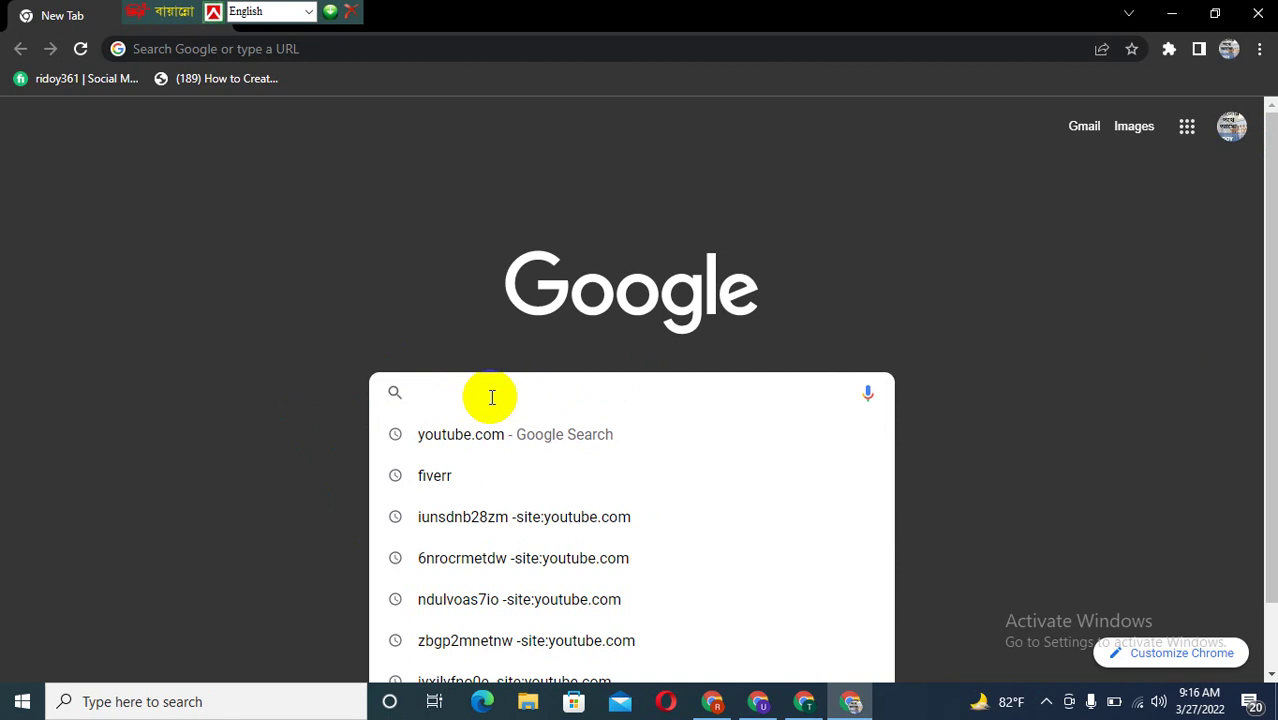
text(i)
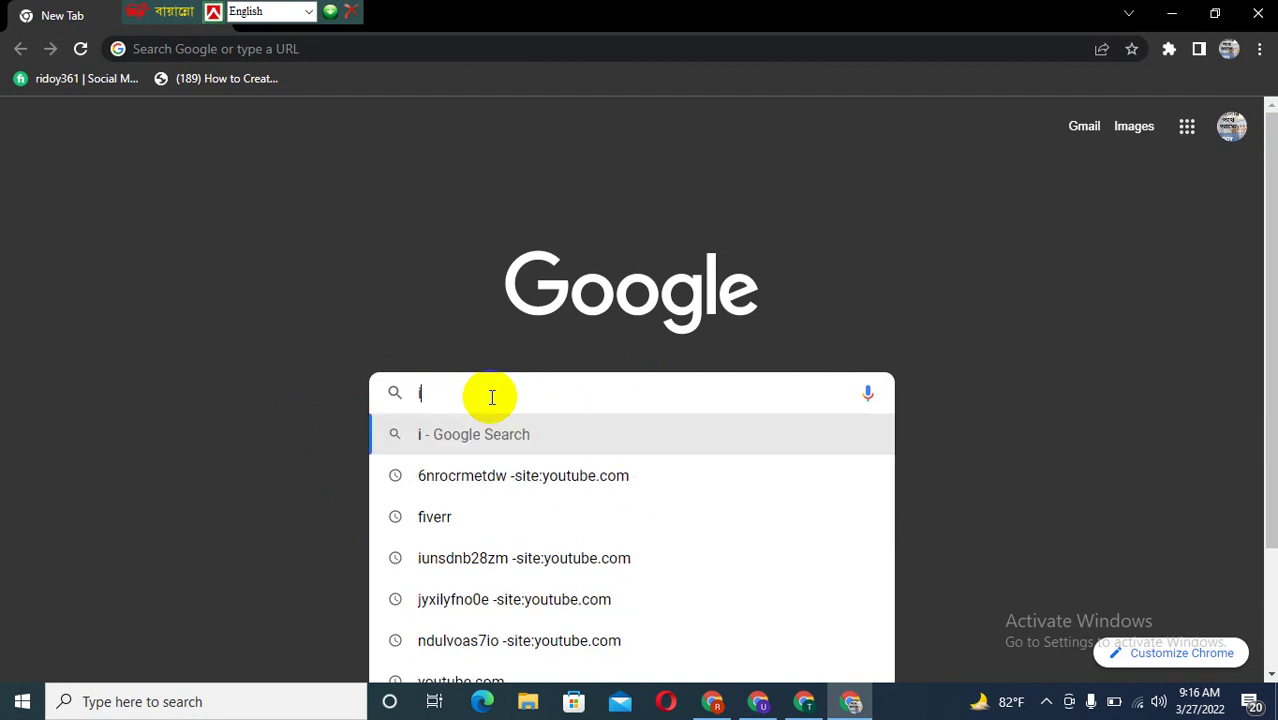
text(nstag)
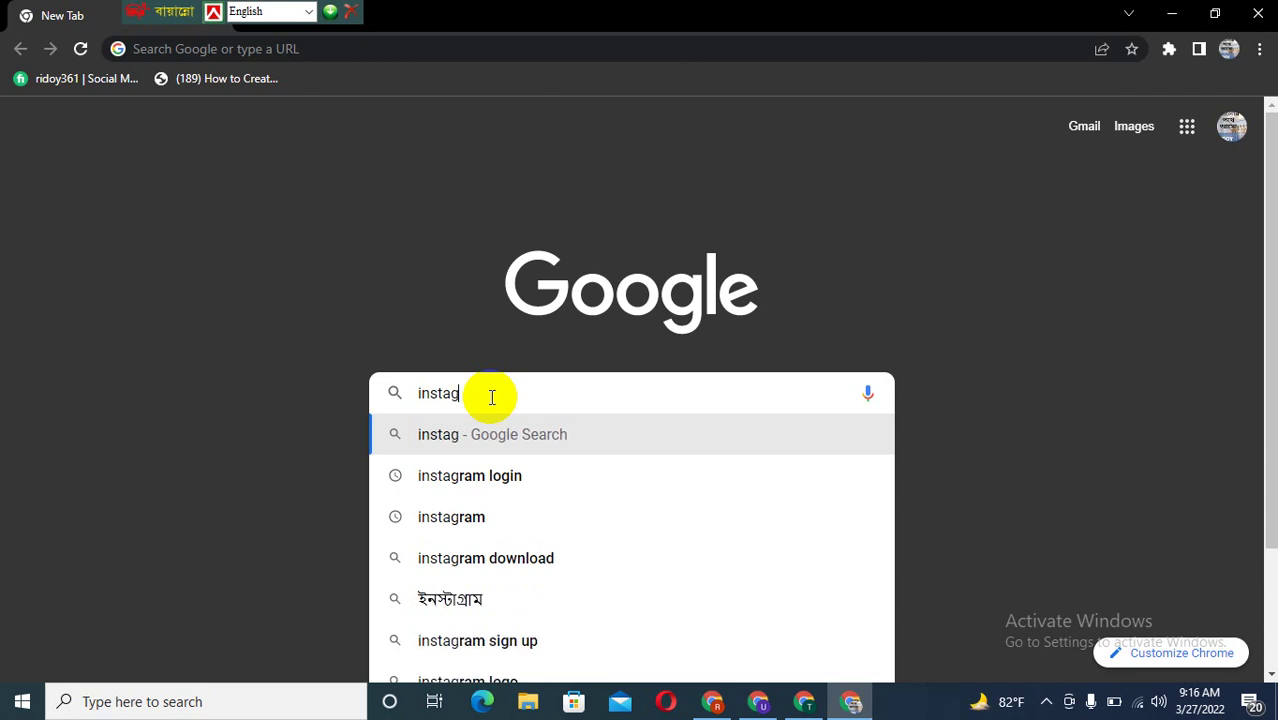
text(ram)
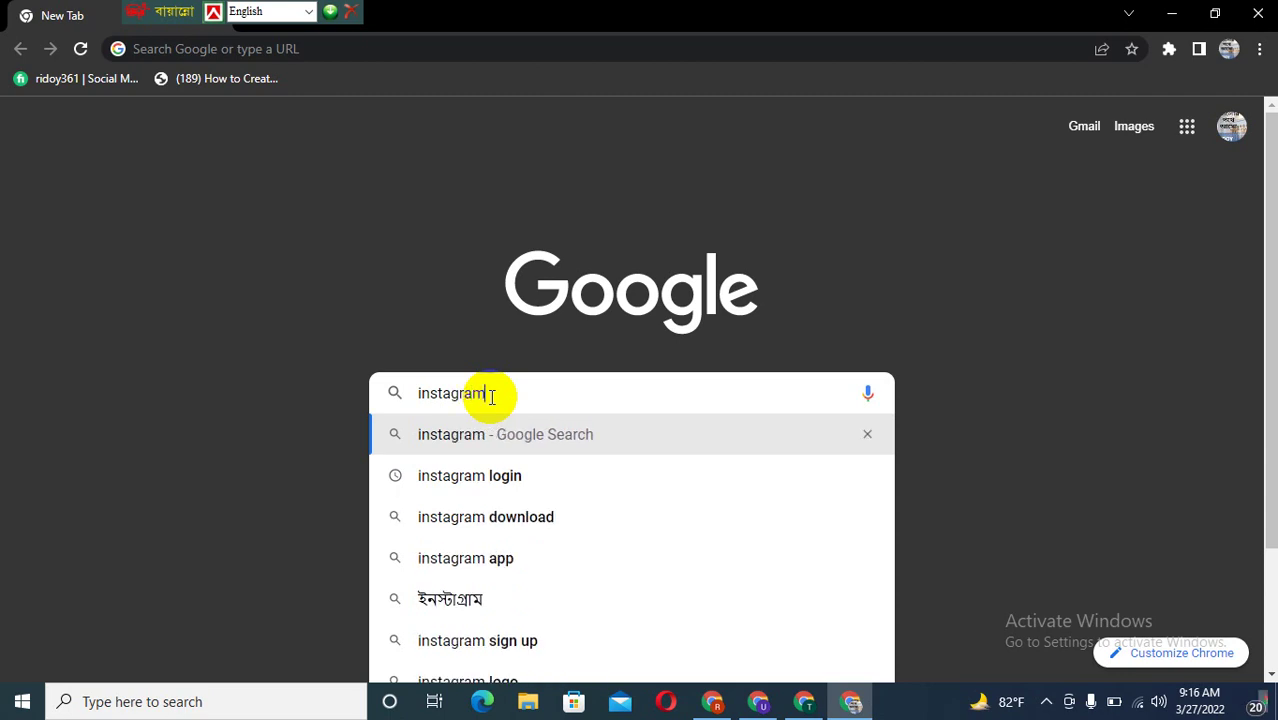
text( log)
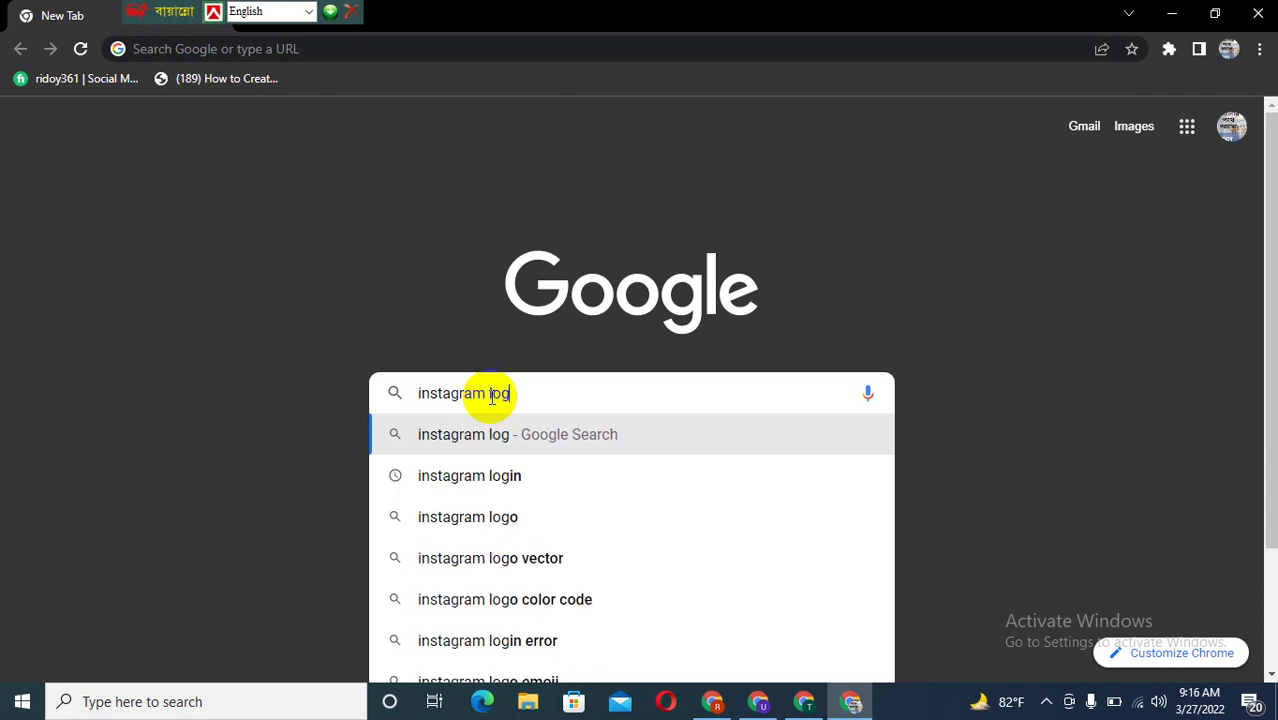
text(o)
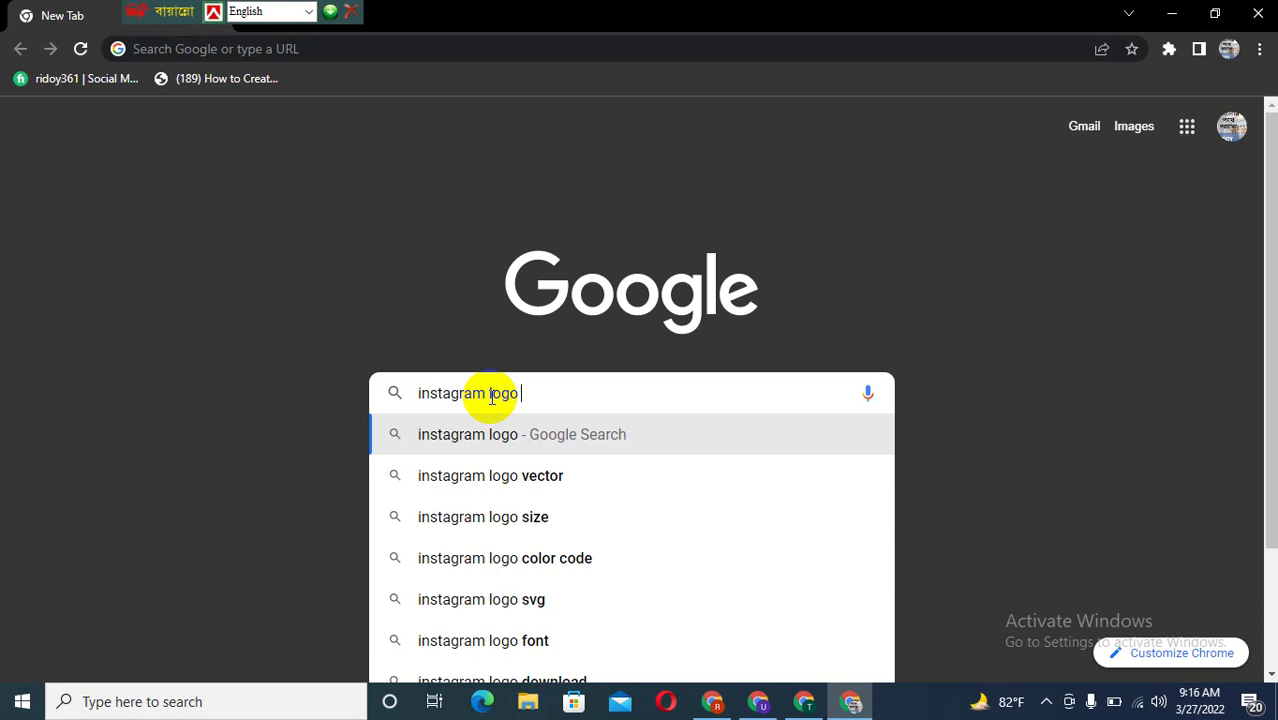
text( s)
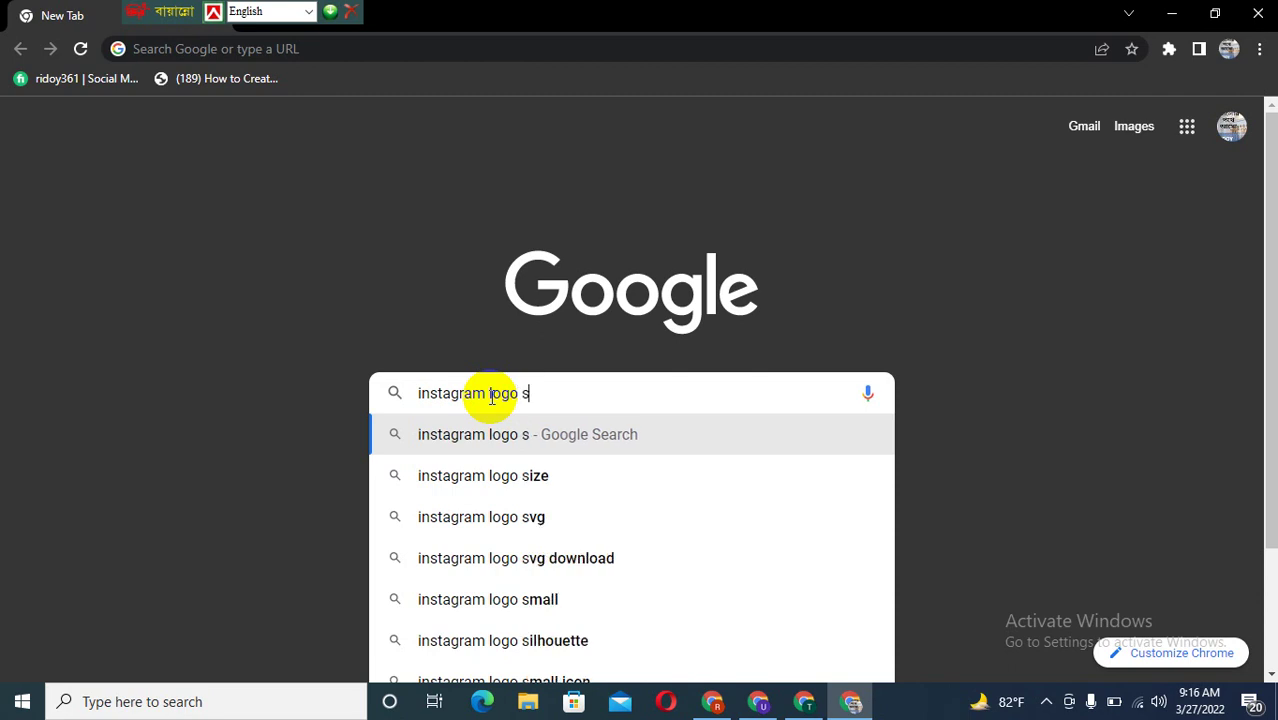
text(i)
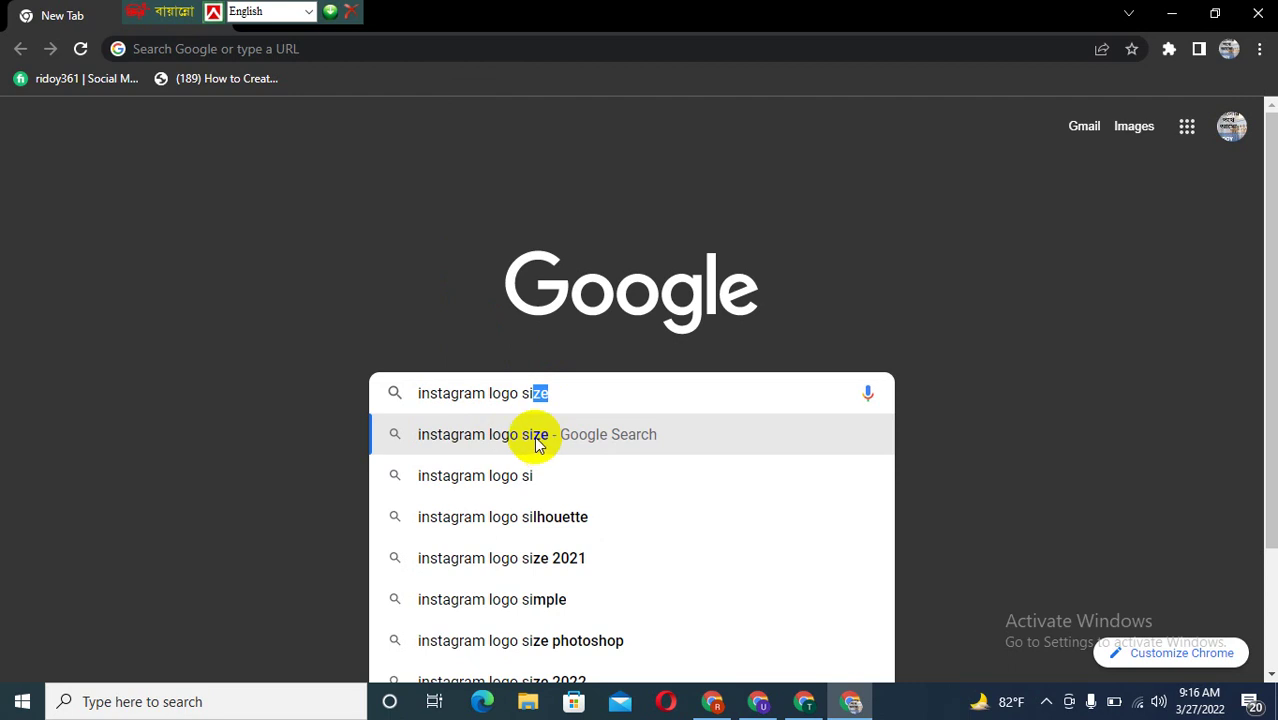
click(538, 443)
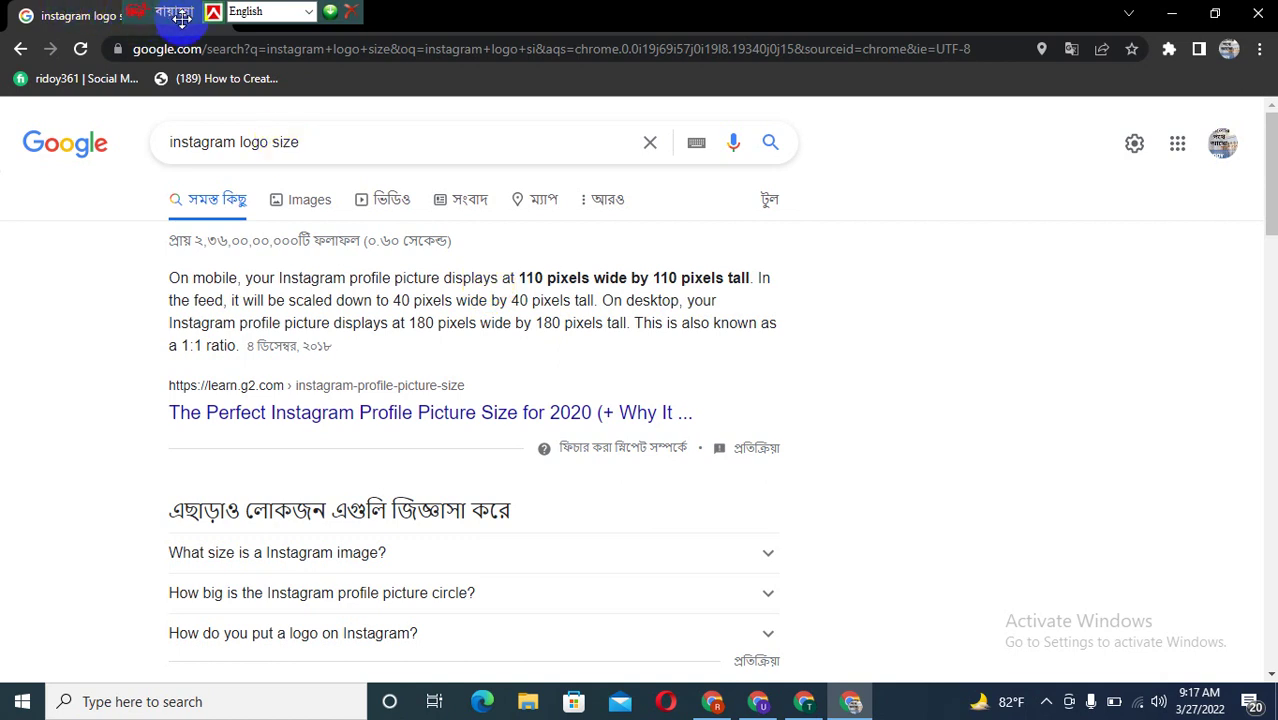
Search Google for canva in a new tab and log in to the Canva home page.
drag(186, 18, 761, 22)
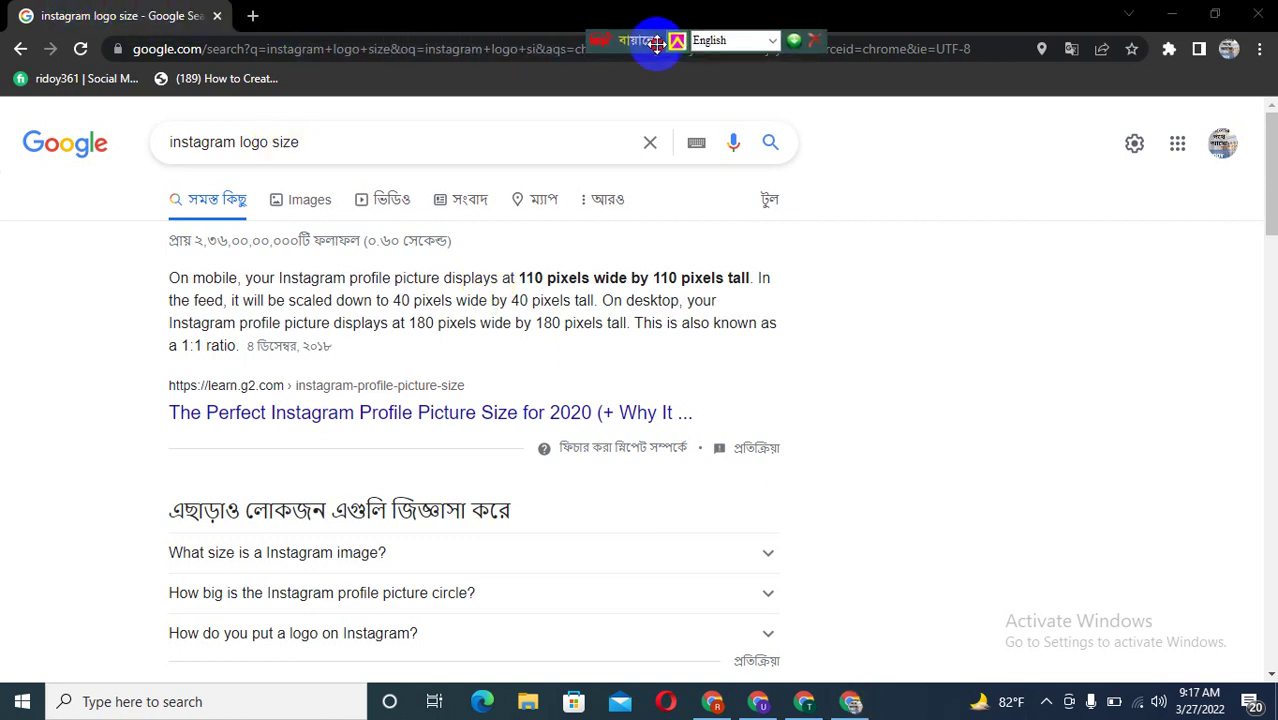
click(253, 17)
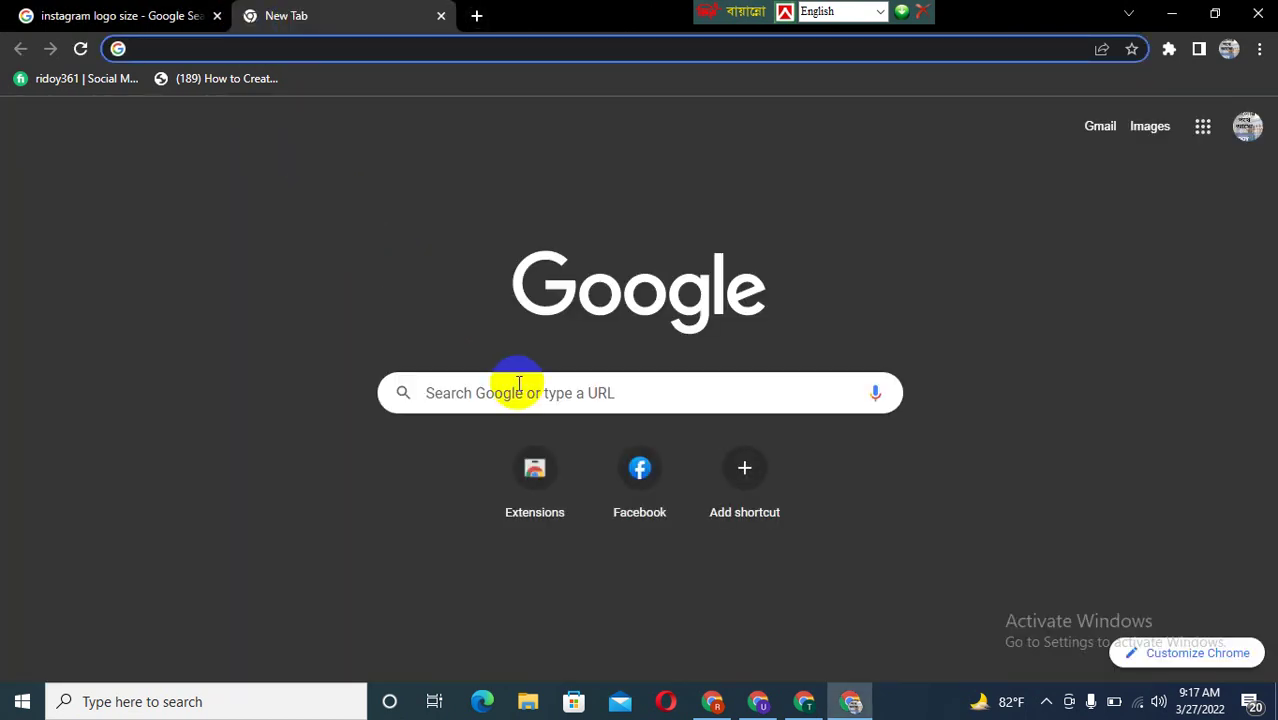
click(451, 393)
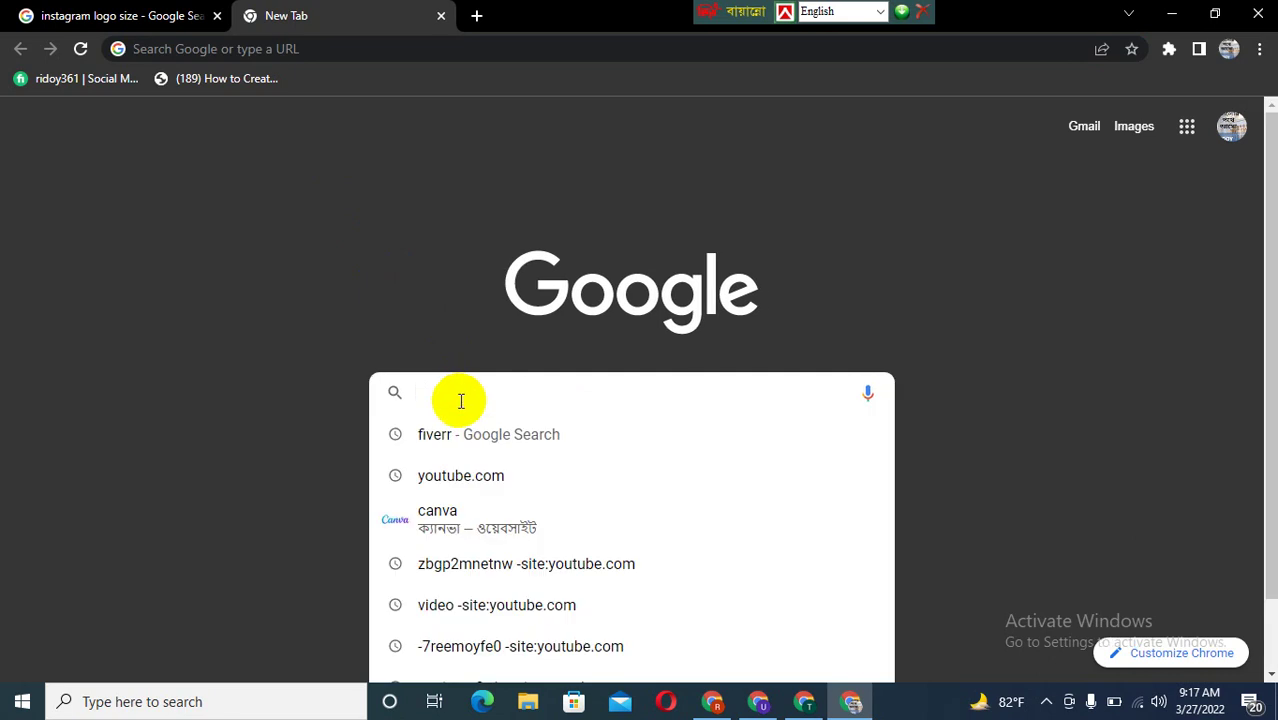
mouse_move(488, 434)
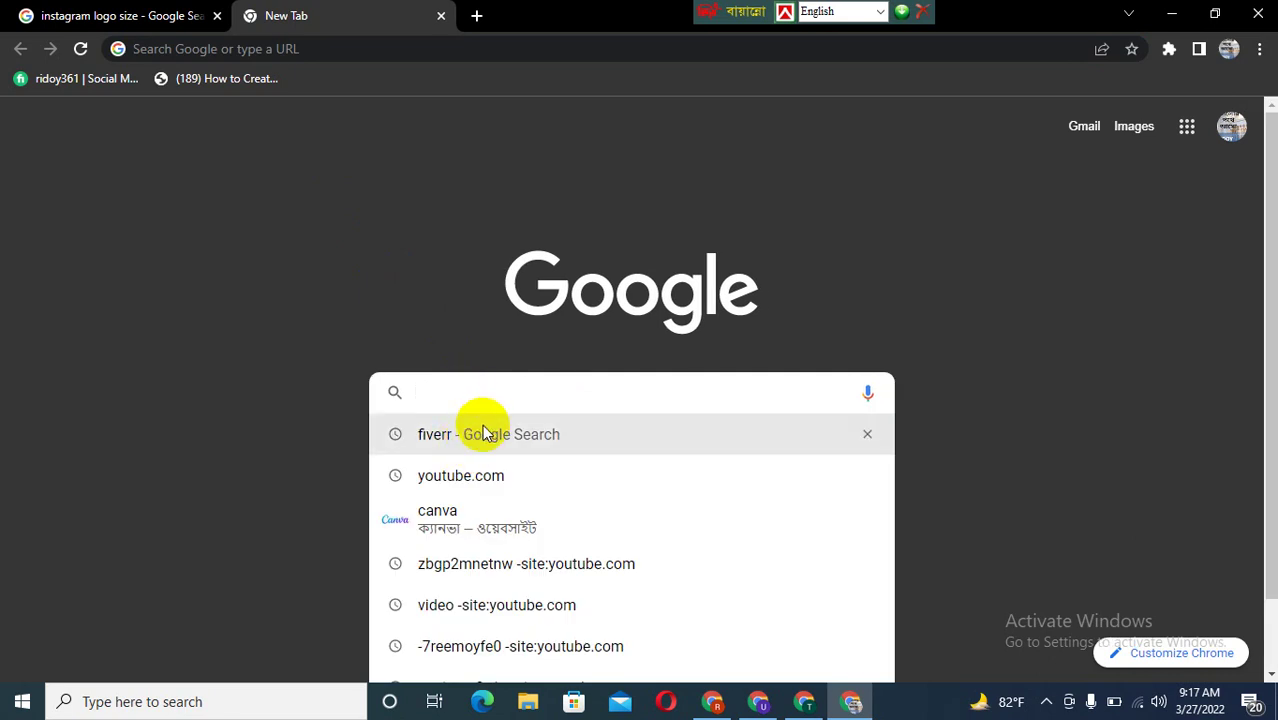
click(442, 515)
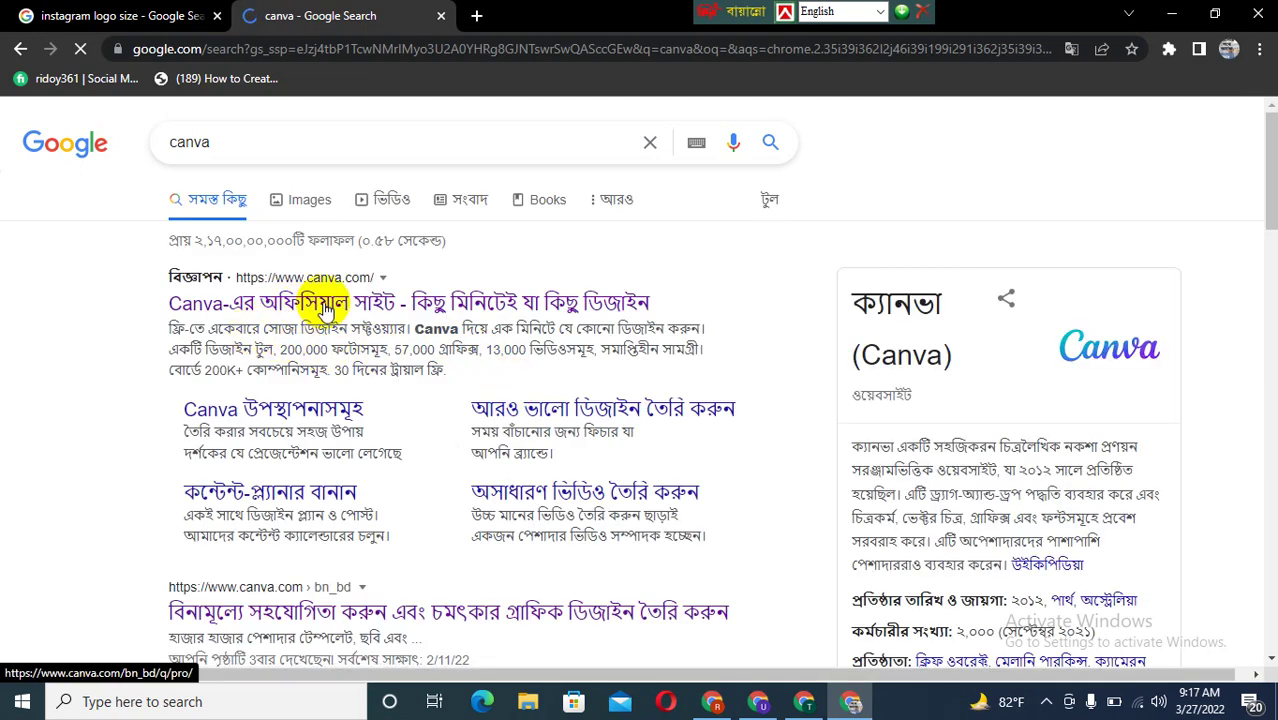
click(326, 306)
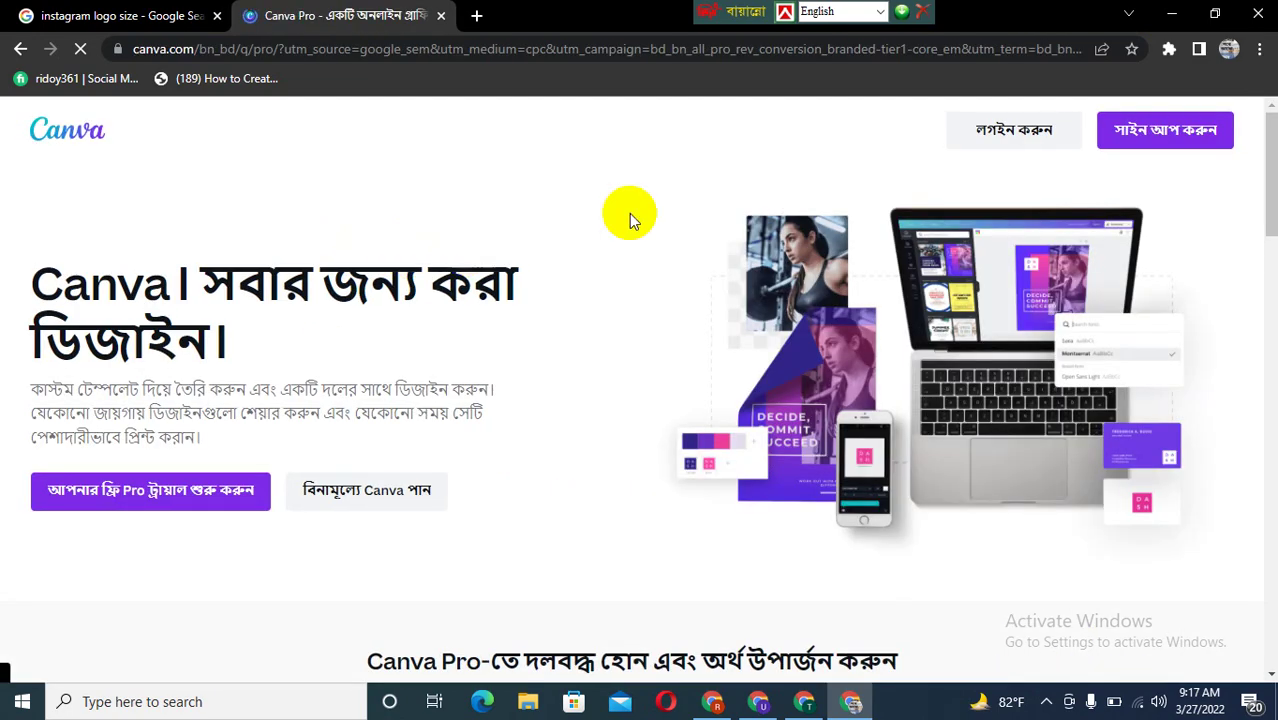
click(992, 148)
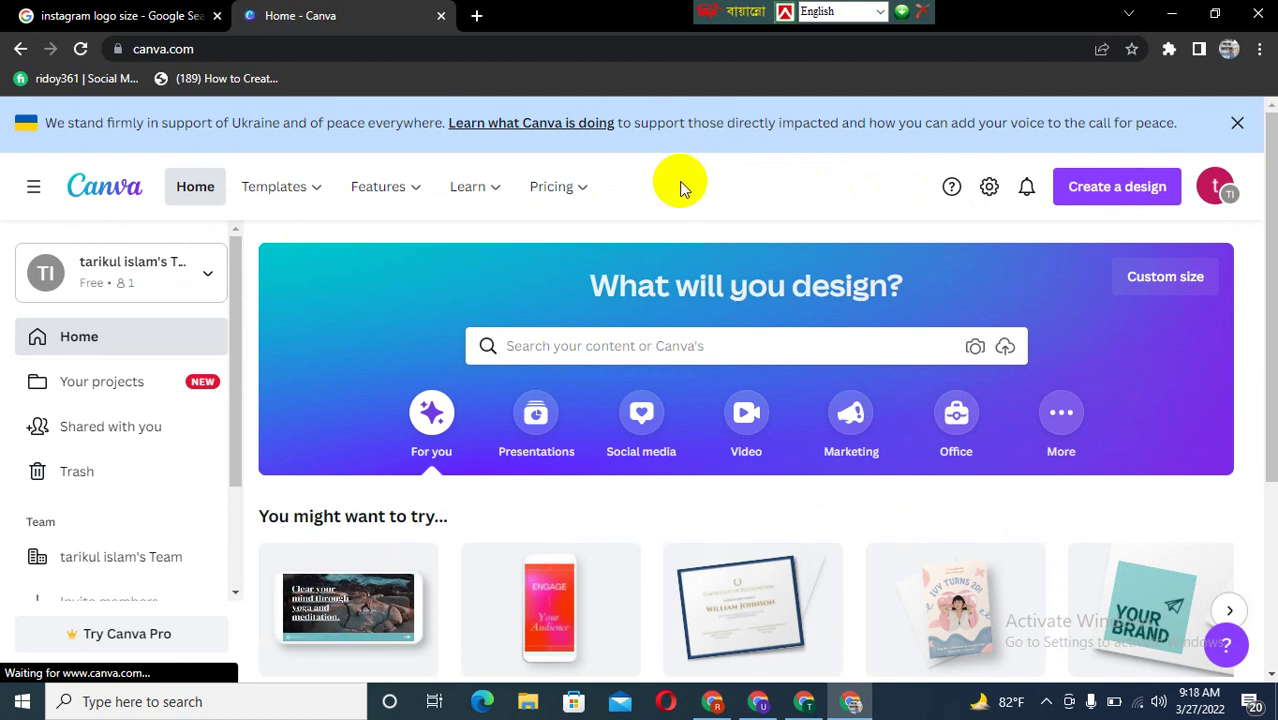
Enter 'instagram logo' in the 'What will you design?' search box.
scroll(683, 190, down, 1)
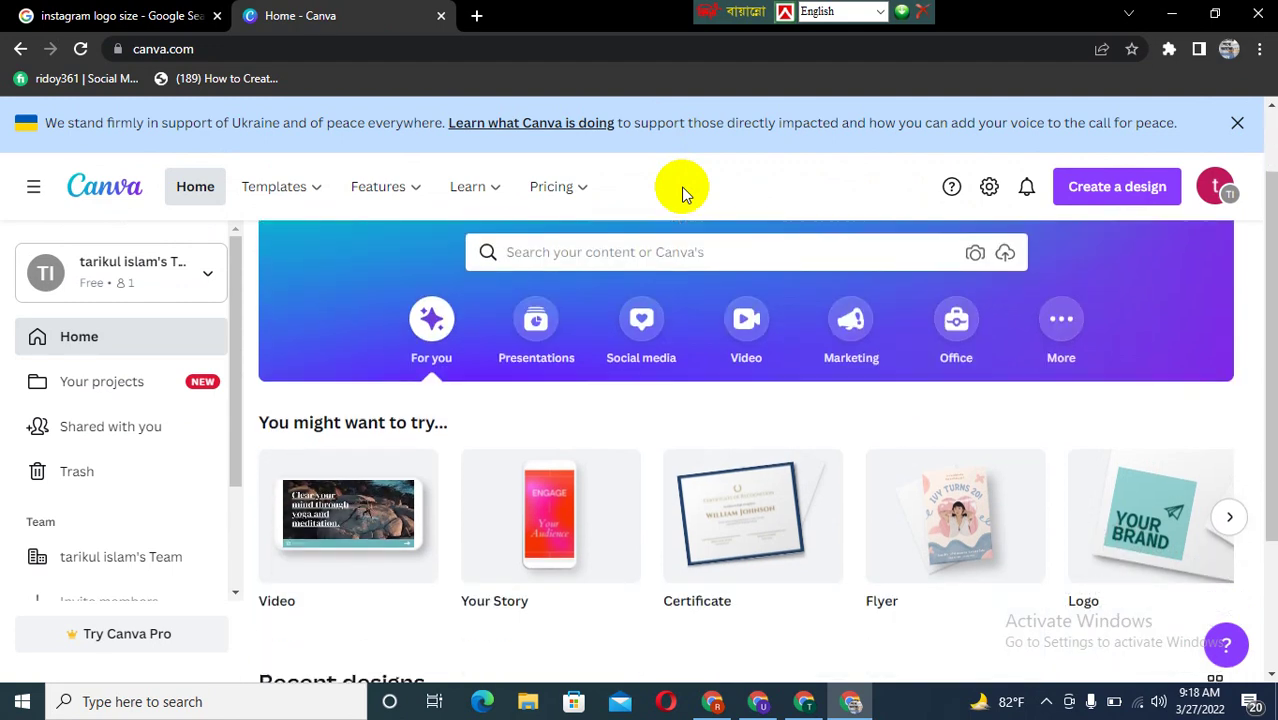
scroll(681, 190, up, 1)
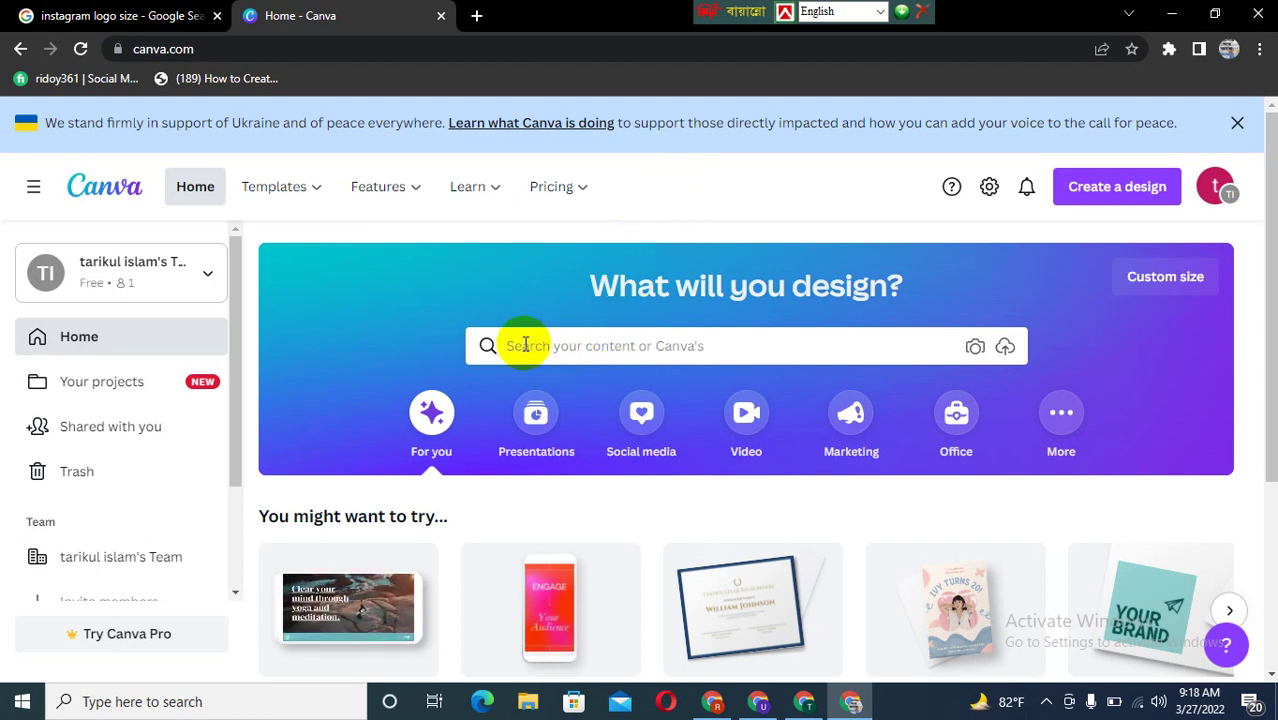
click(581, 353)
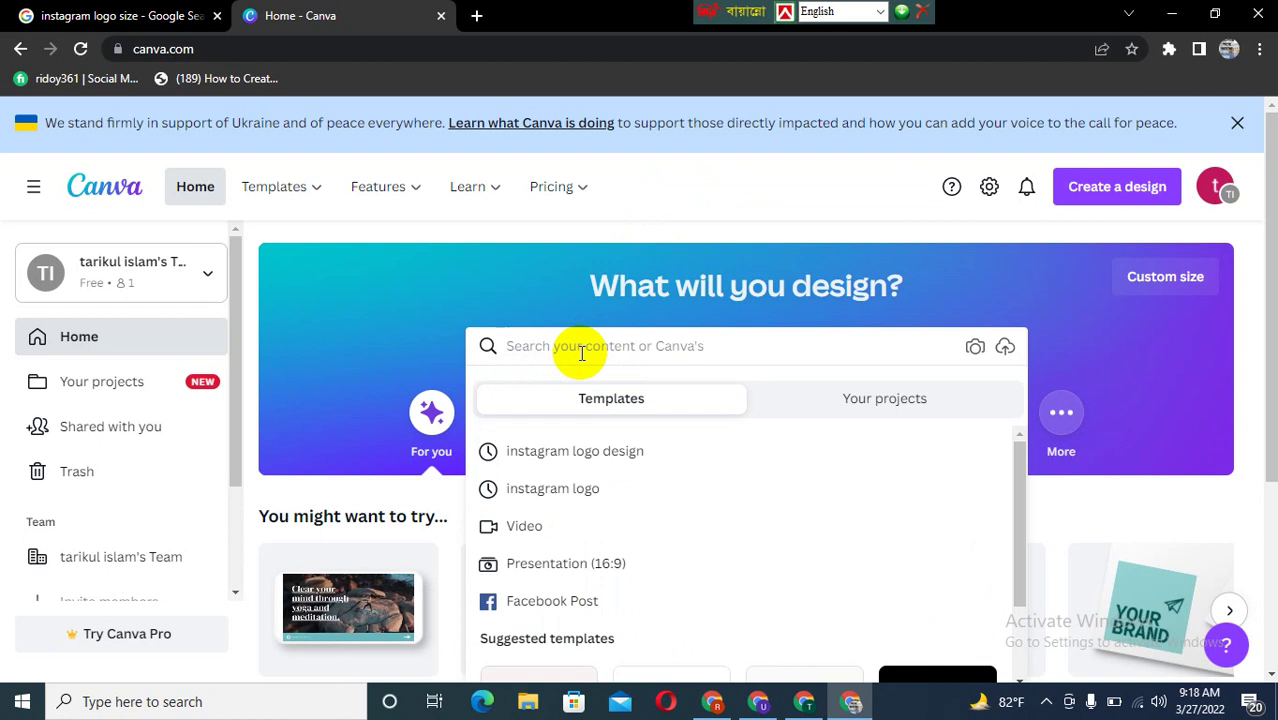
text(ind)
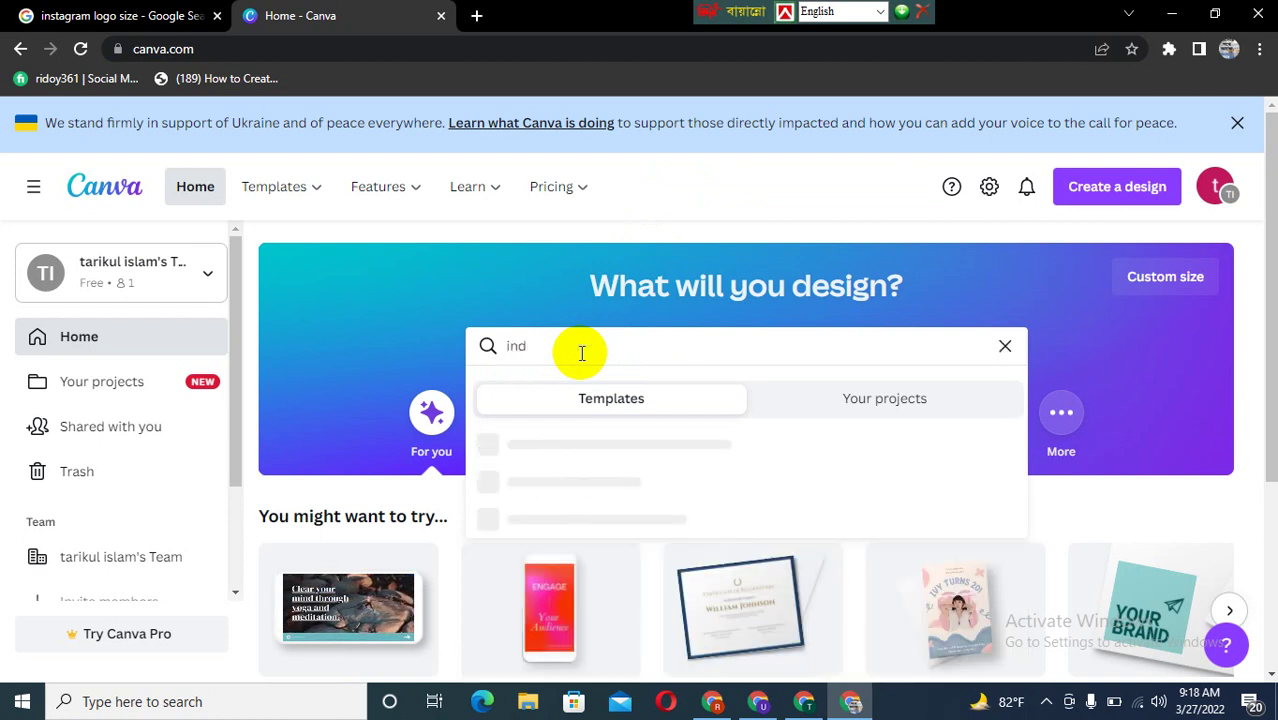
key(BackSpace)
key(BackSpace)
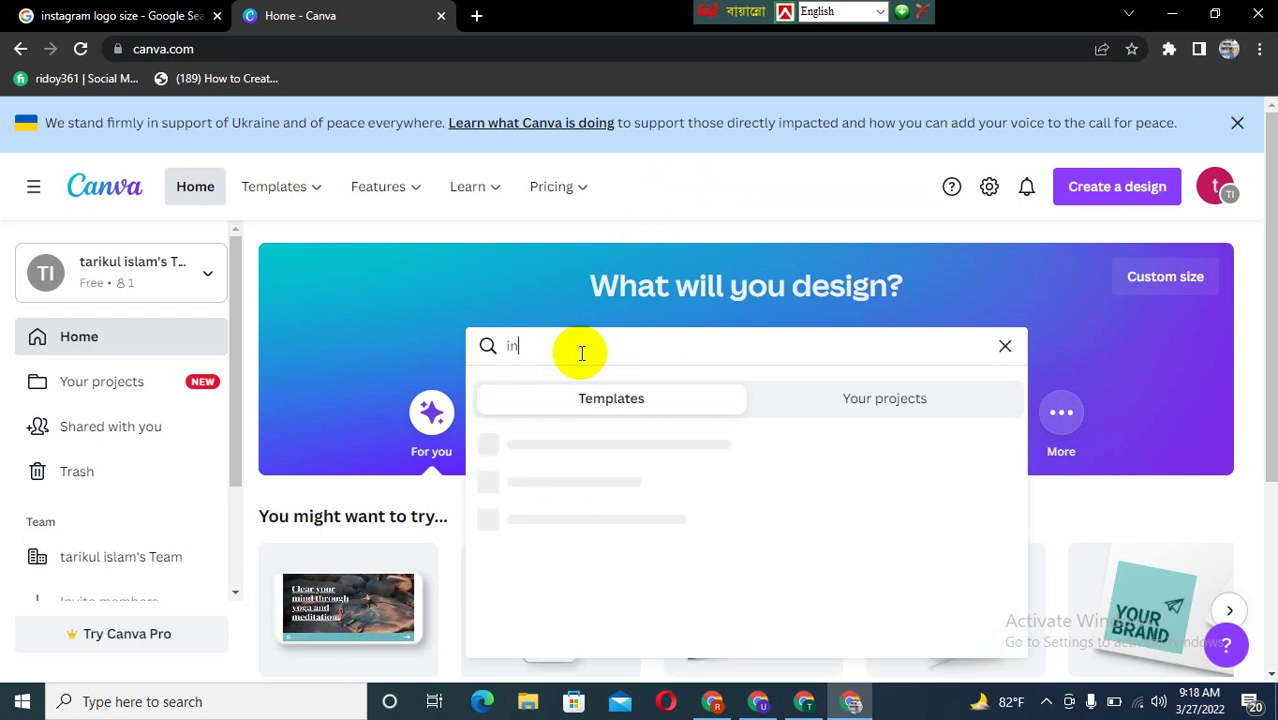
text(nsy)
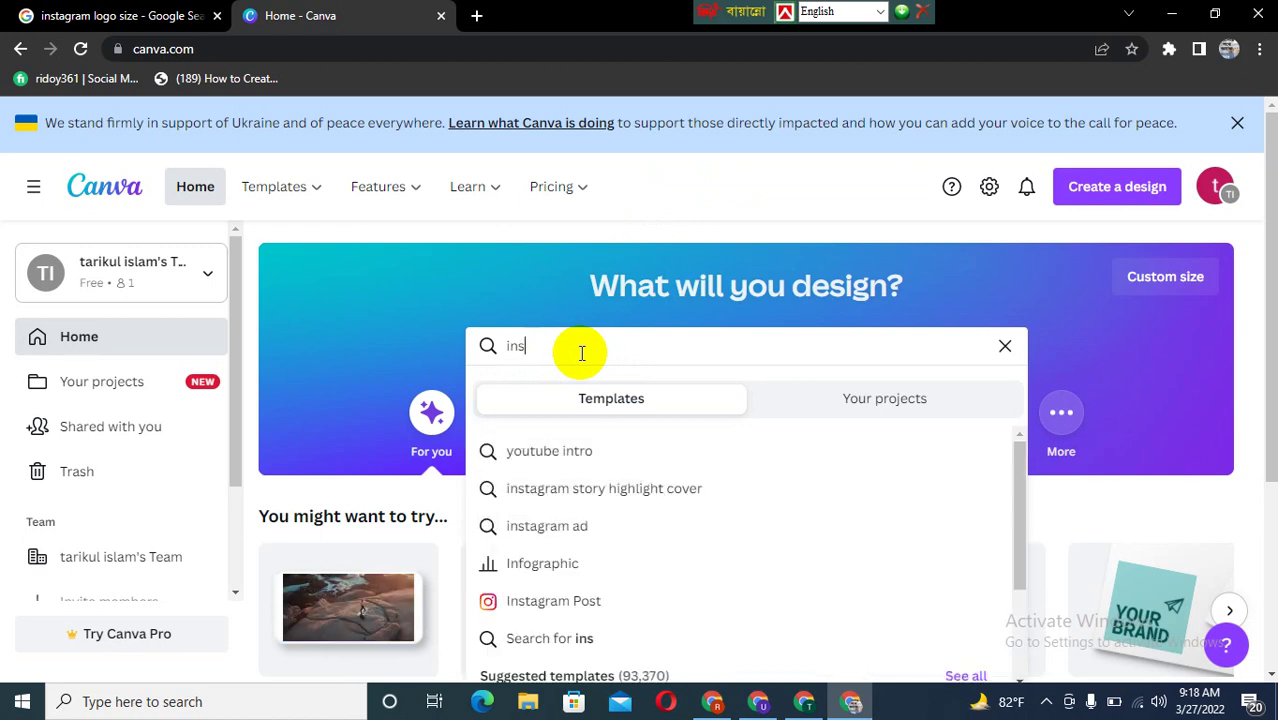
text(ta)
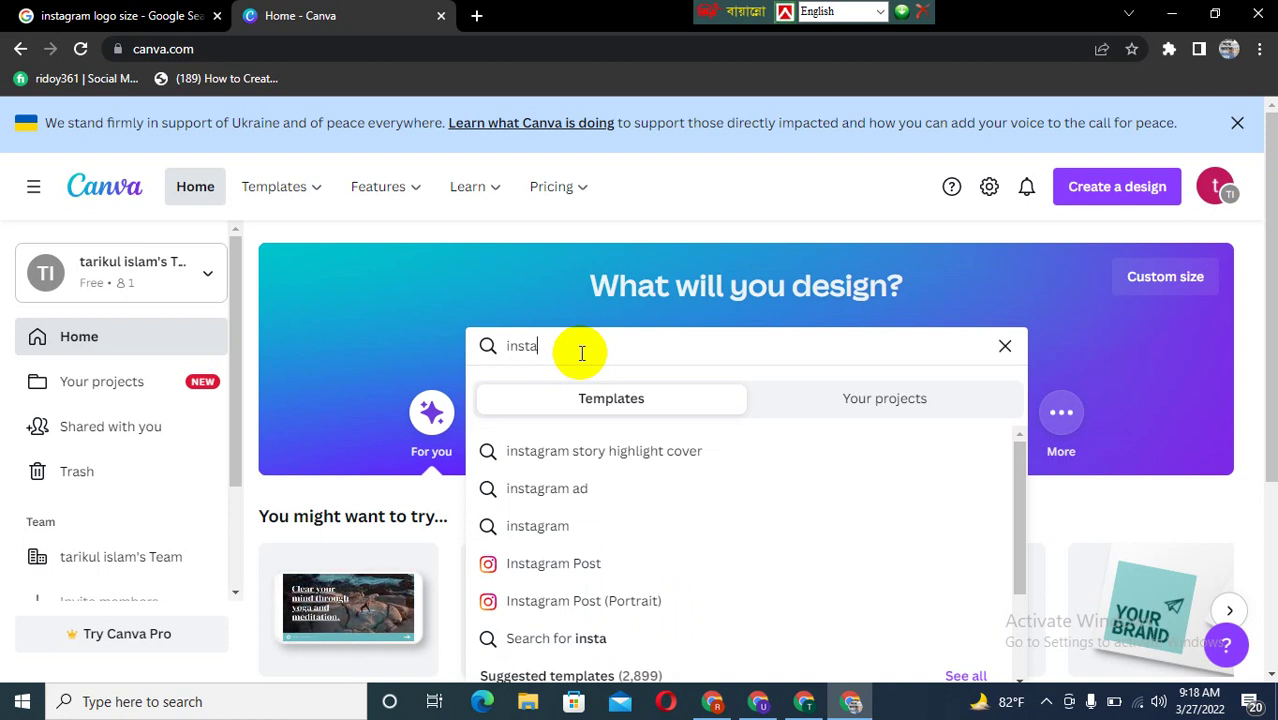
text(gra)
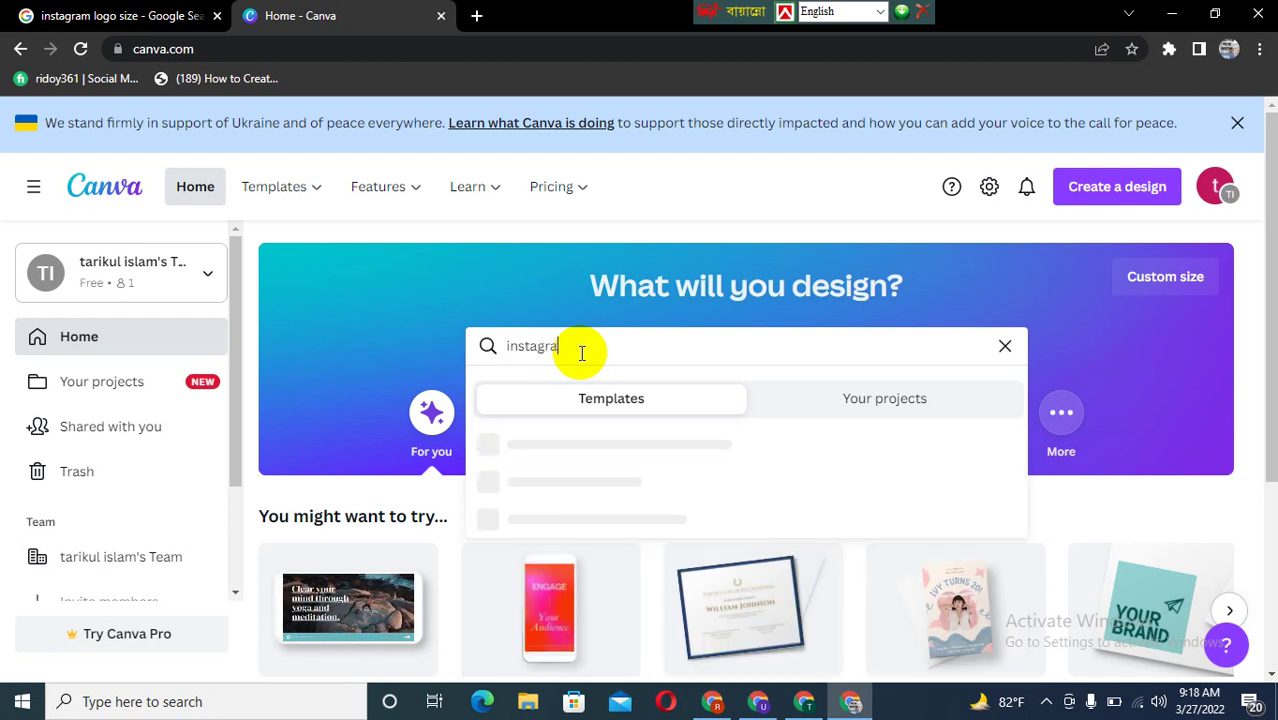
text(m)
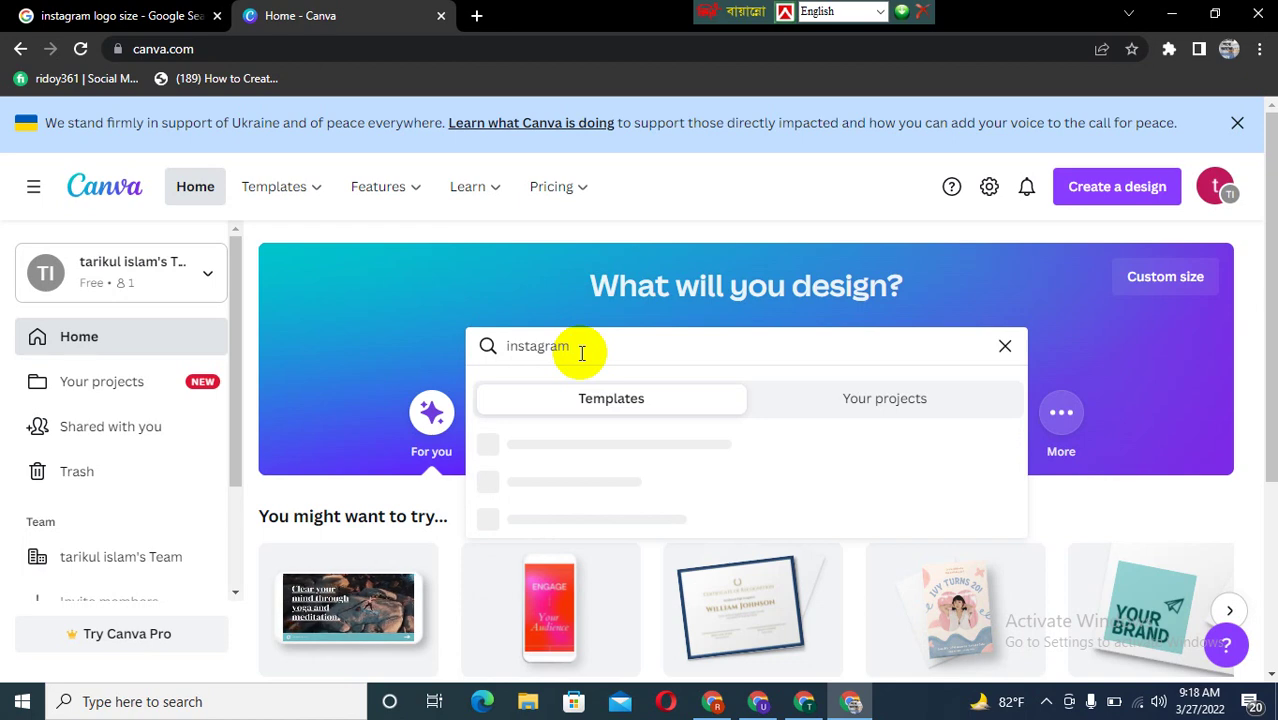
text( lo)
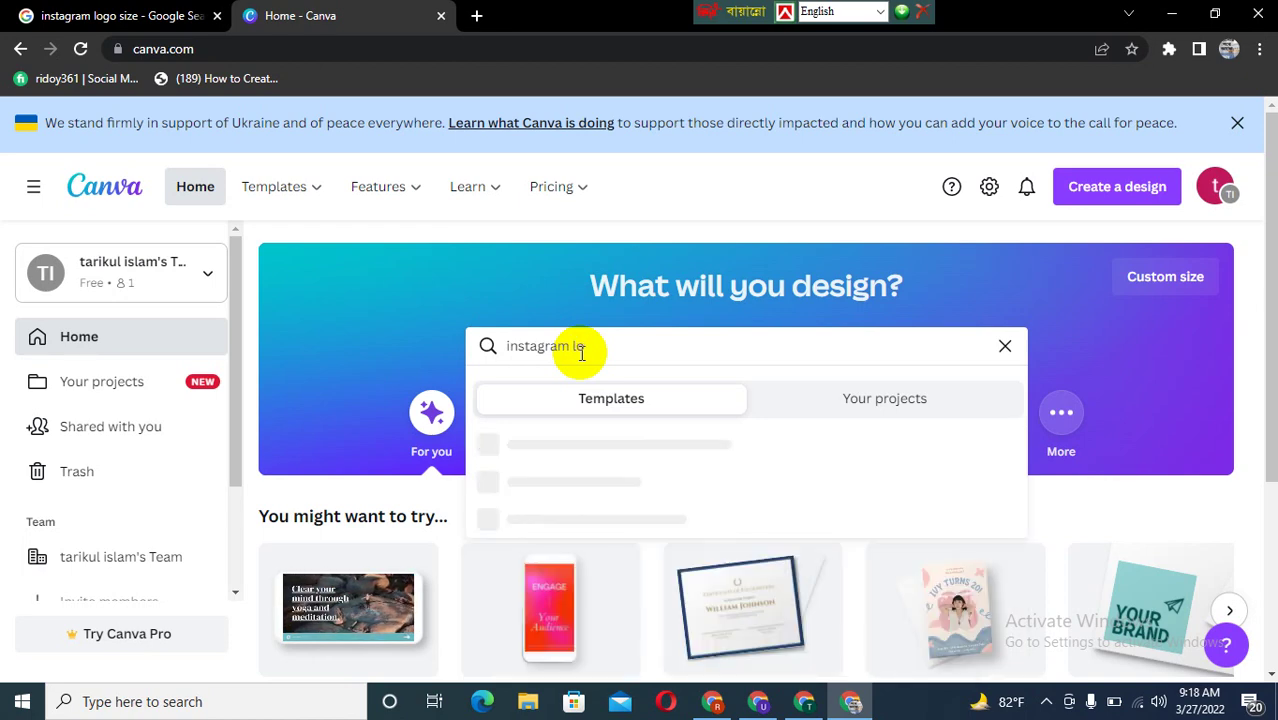
text(go)
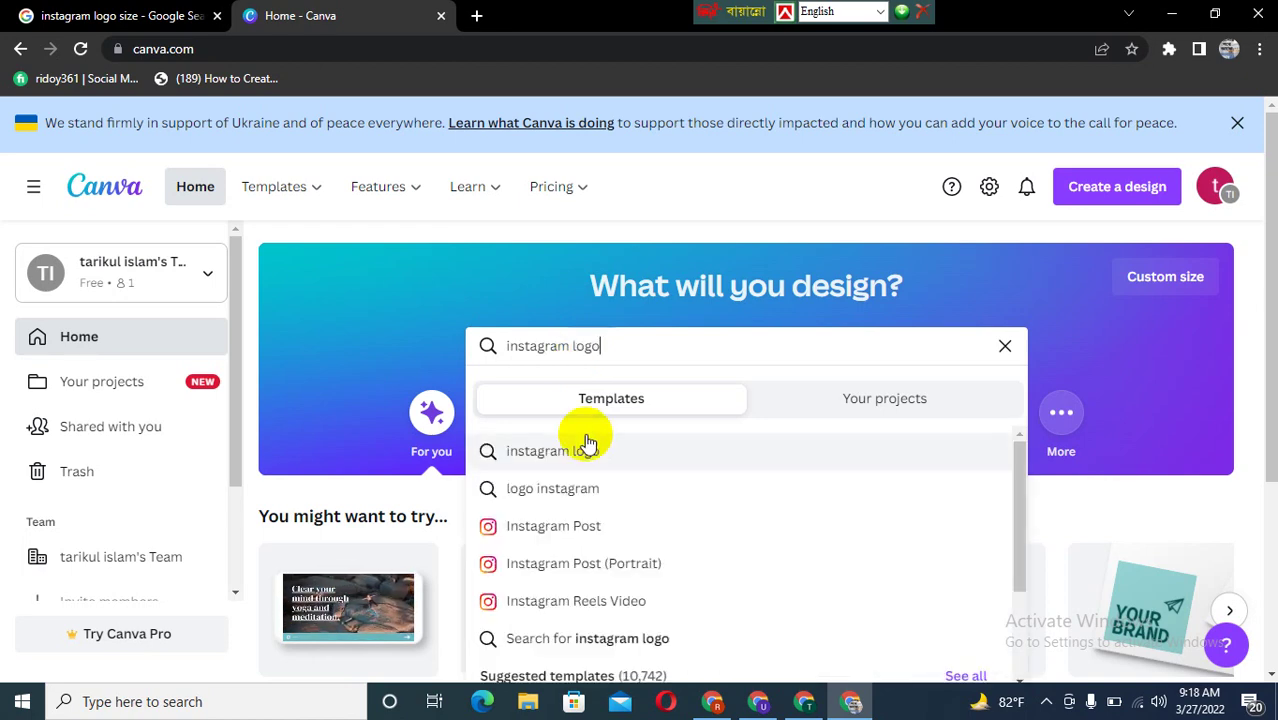
scroll(658, 436, down, 2)
scroll(660, 438, up, 1)
scroll(660, 438, up, 1)
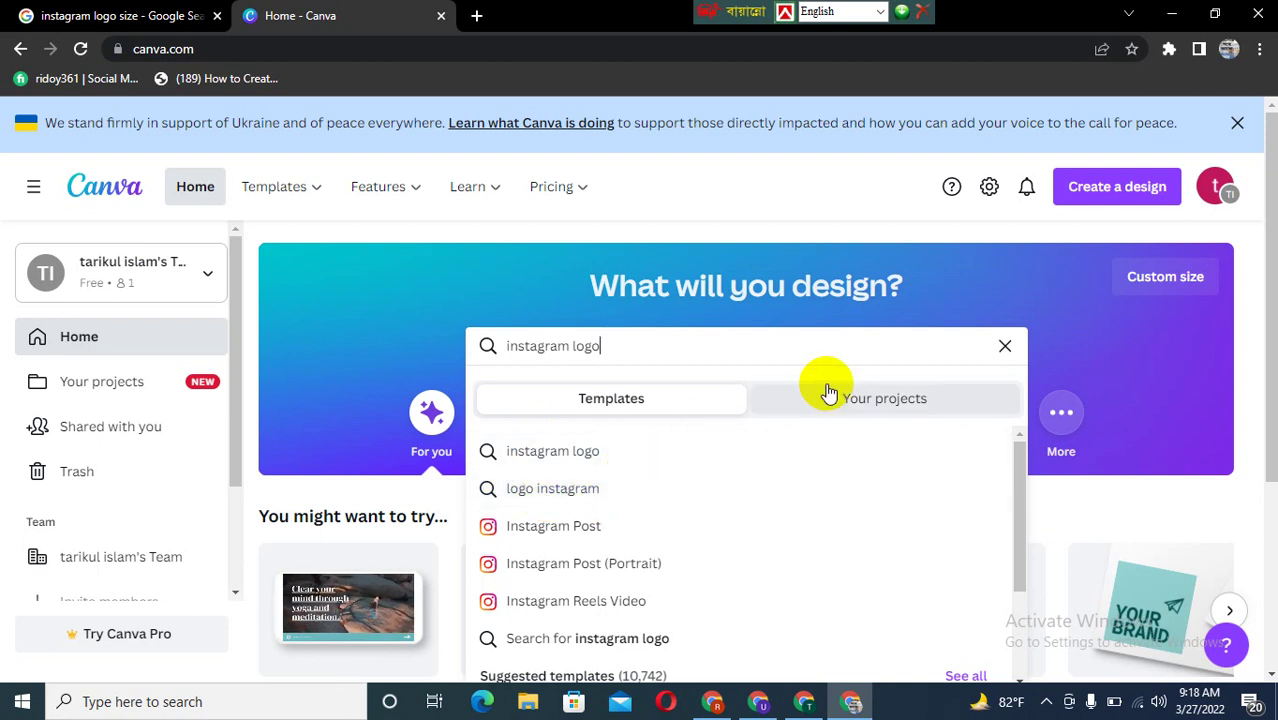
click(745, 205)
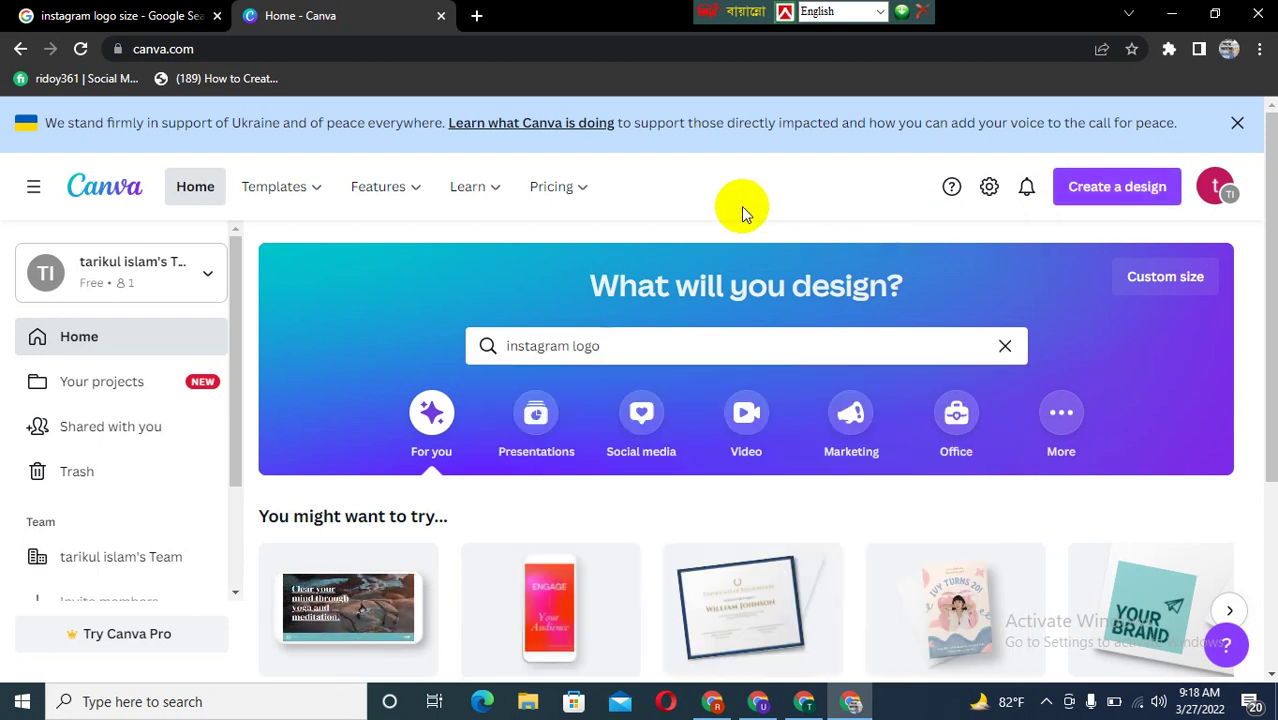
Create a new custom-size design of 110 × 110 px.
click(1135, 199)
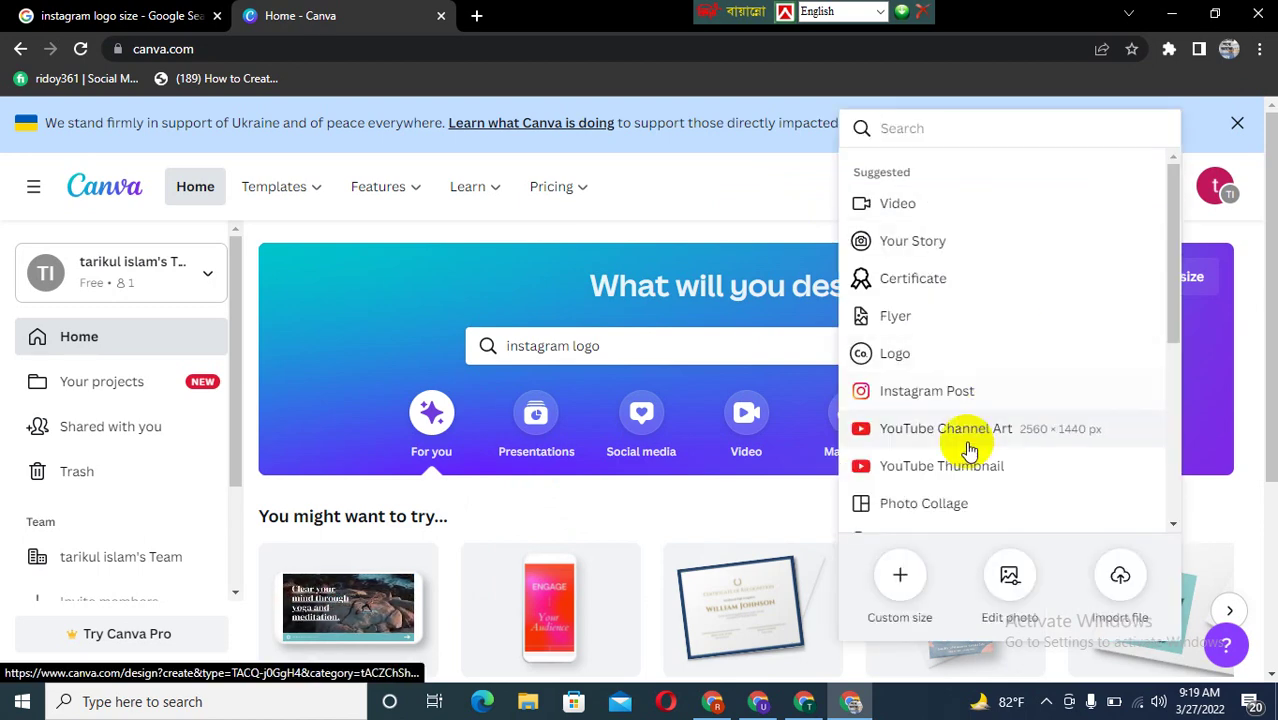
click(904, 597)
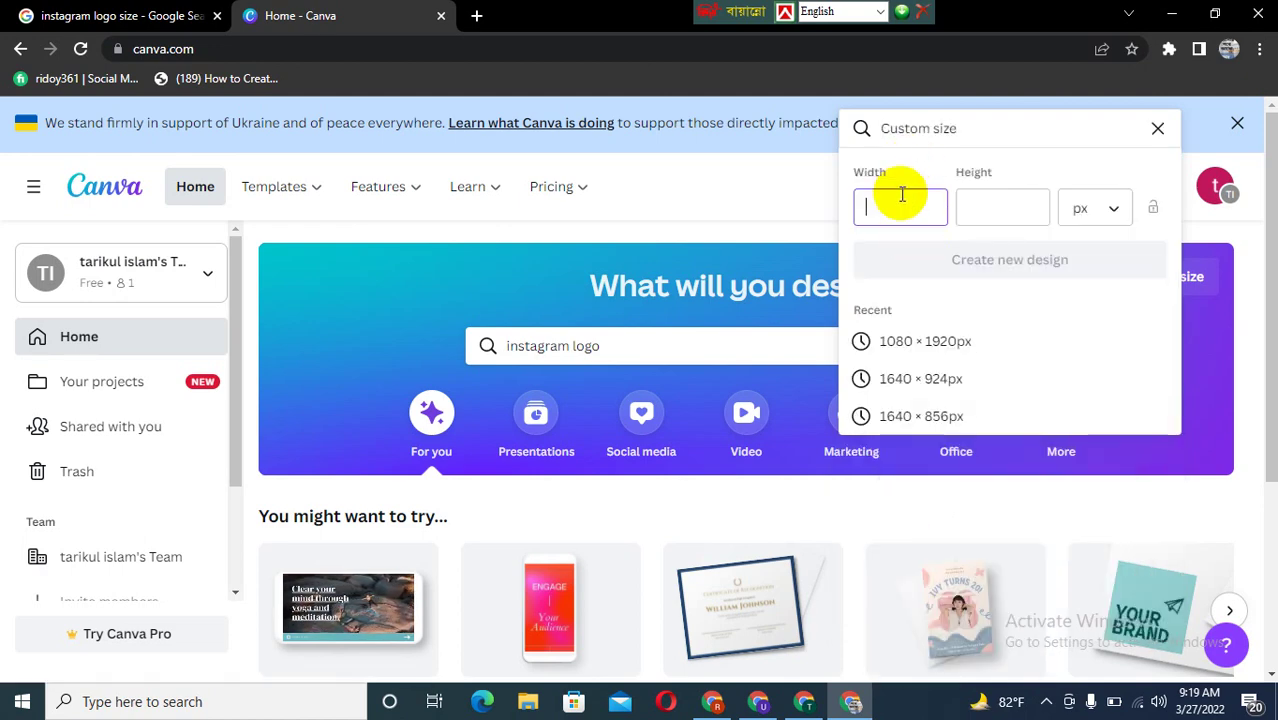
click(899, 208)
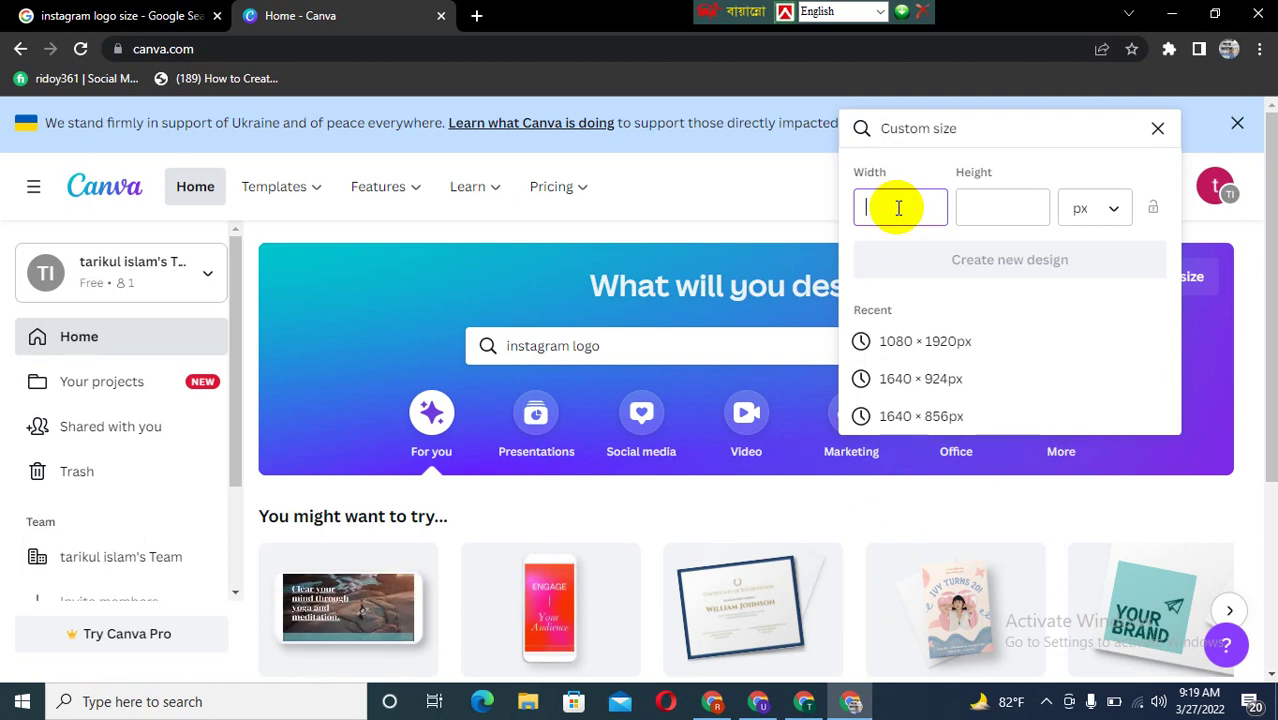
text(11)
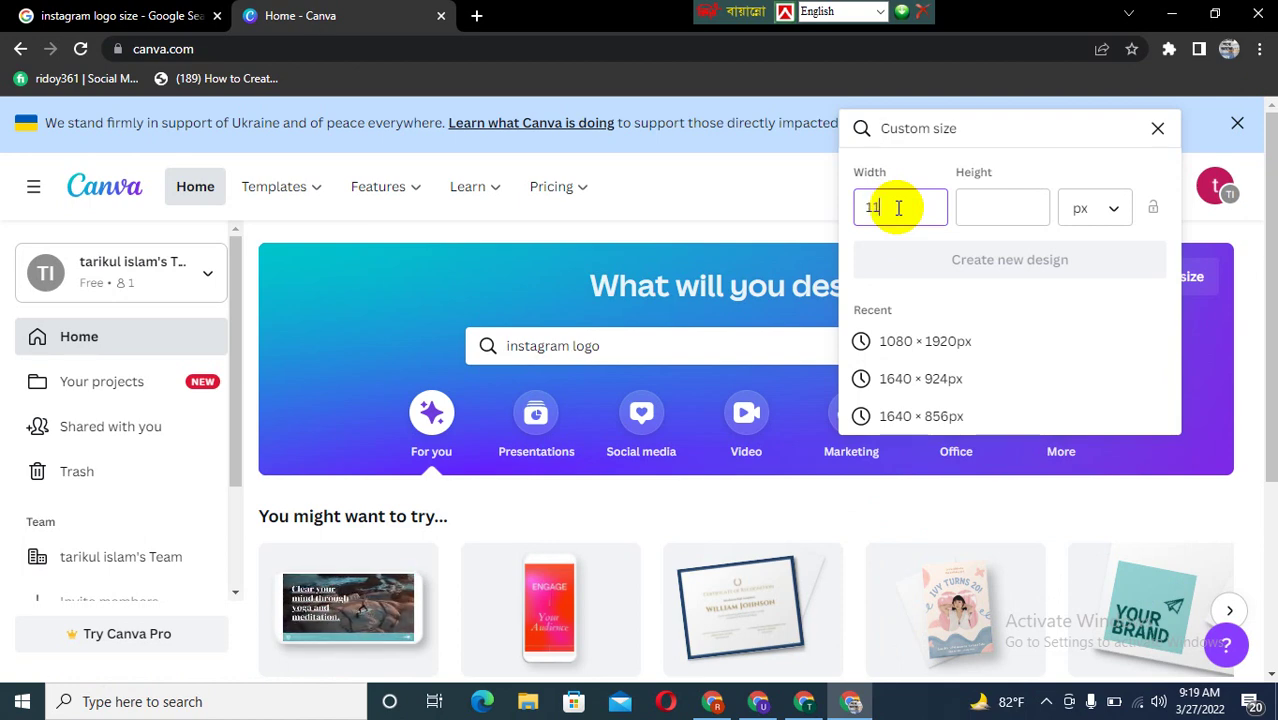
text(0)
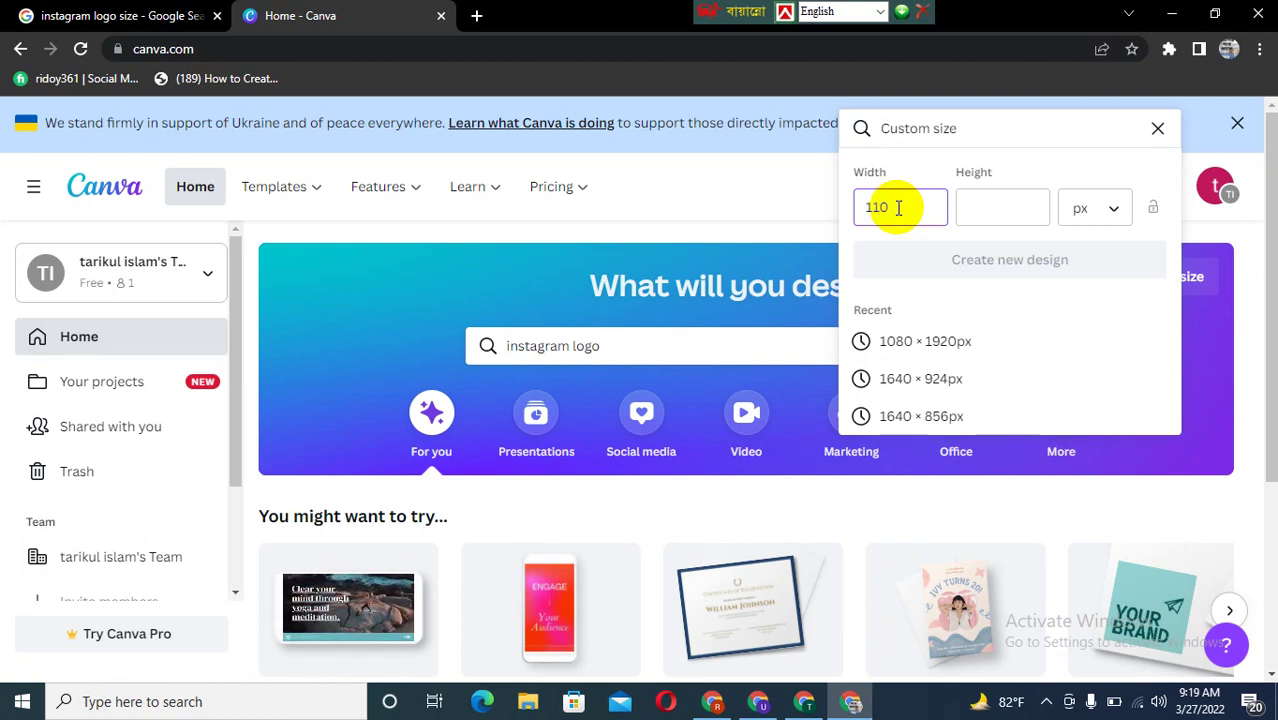
click(978, 210)
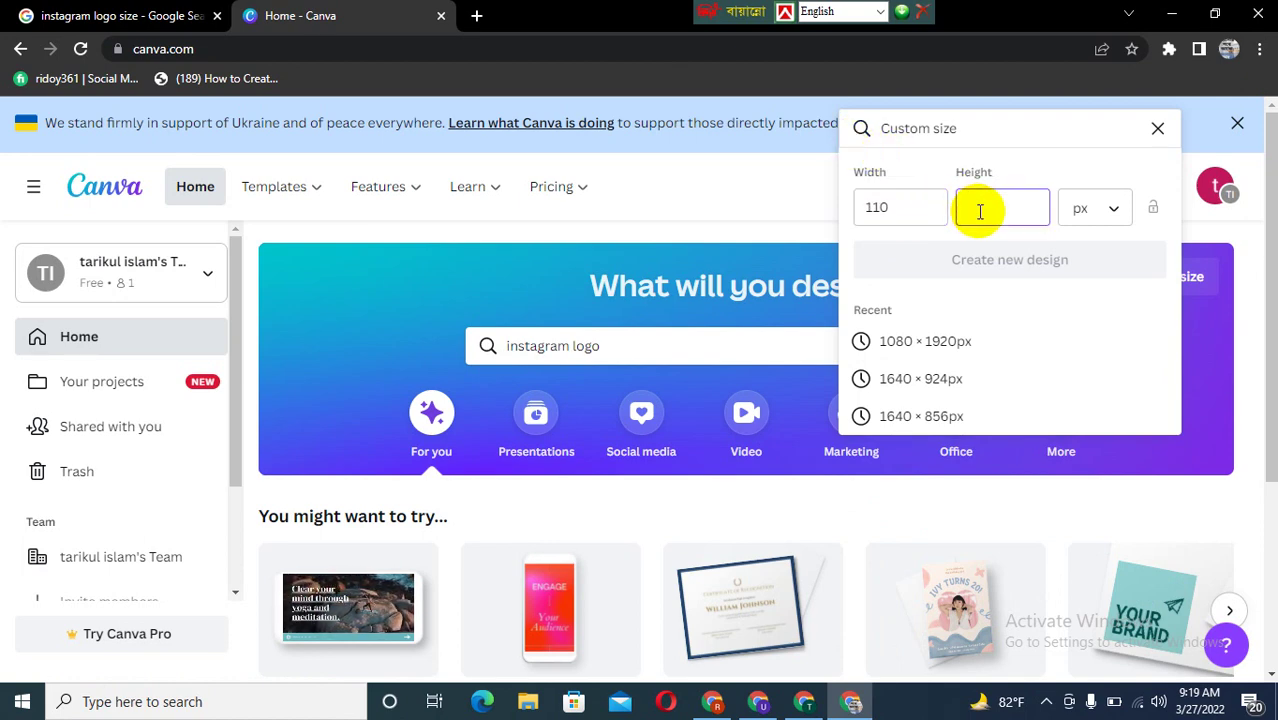
text(1)
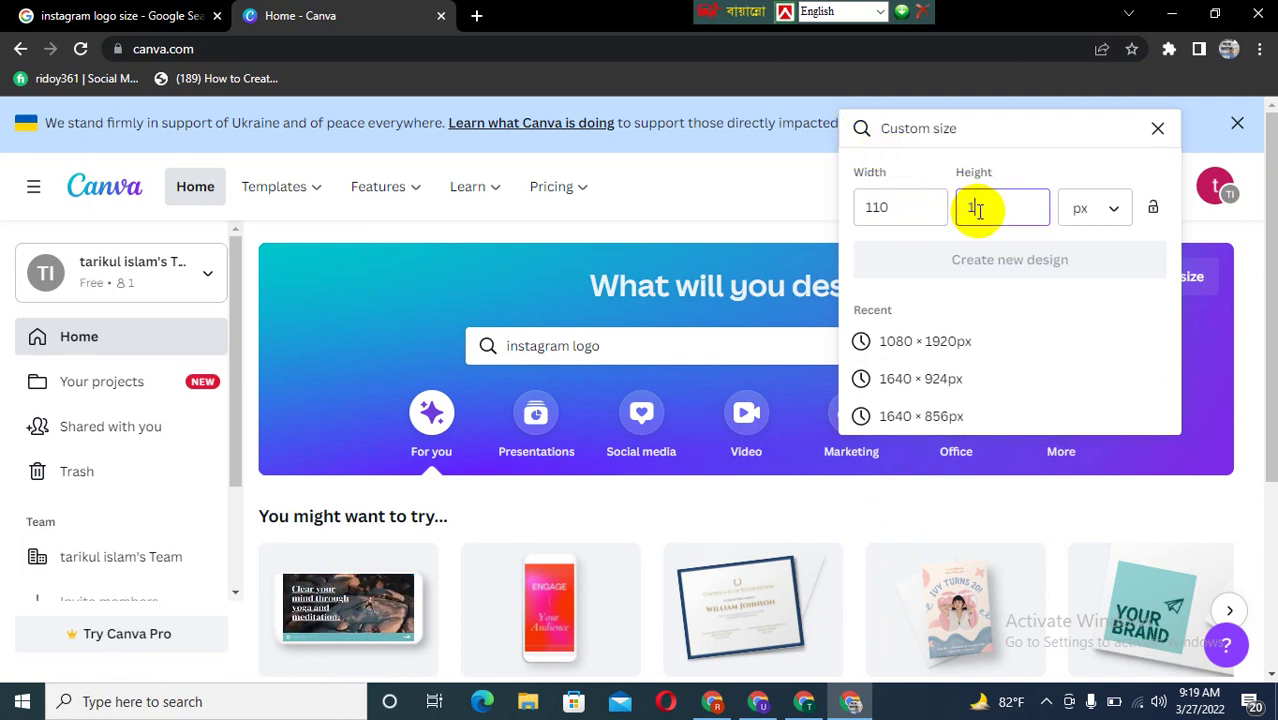
text(10)
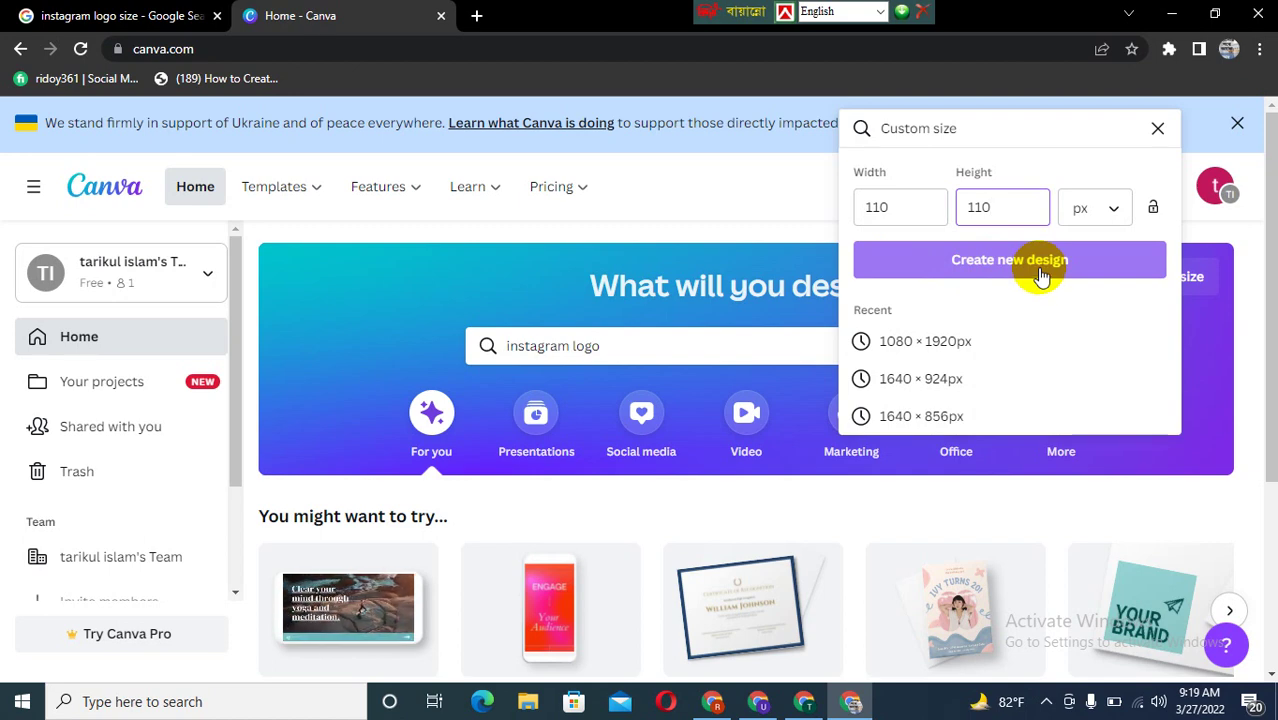
click(1041, 276)
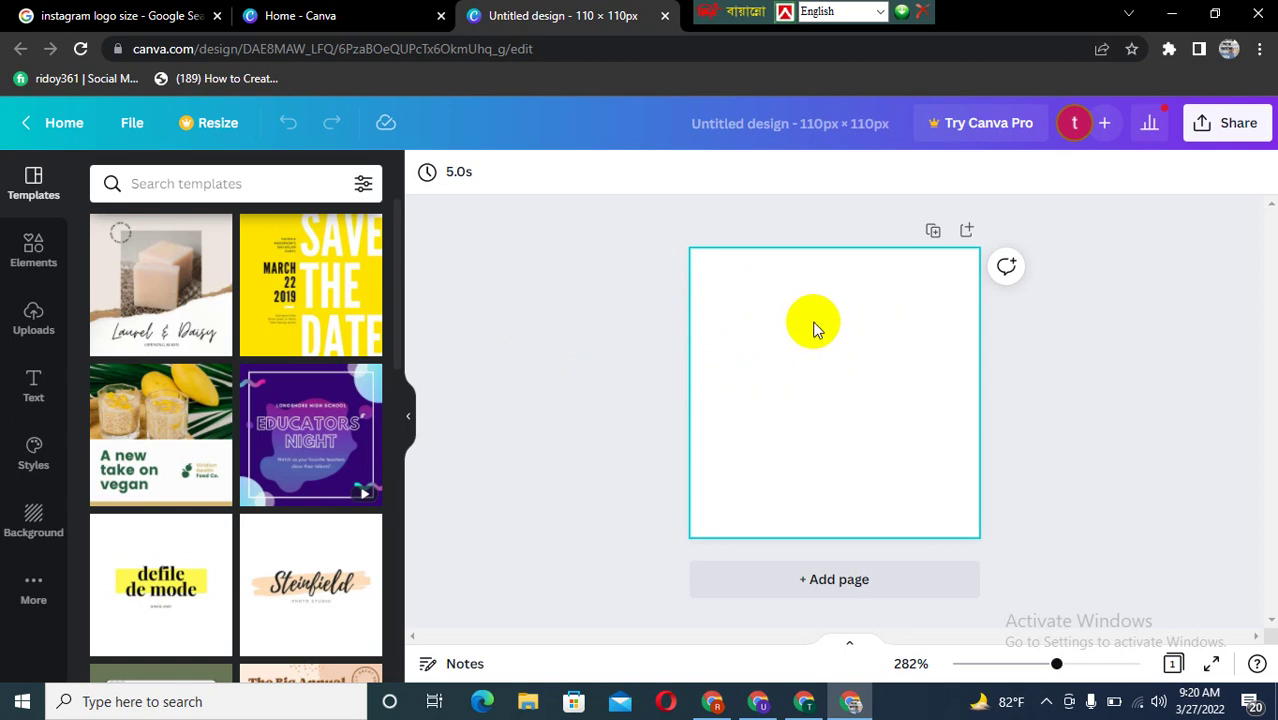
Browse the quote-style designs in the Templates panel beside the blank canvas.
click(37, 388)
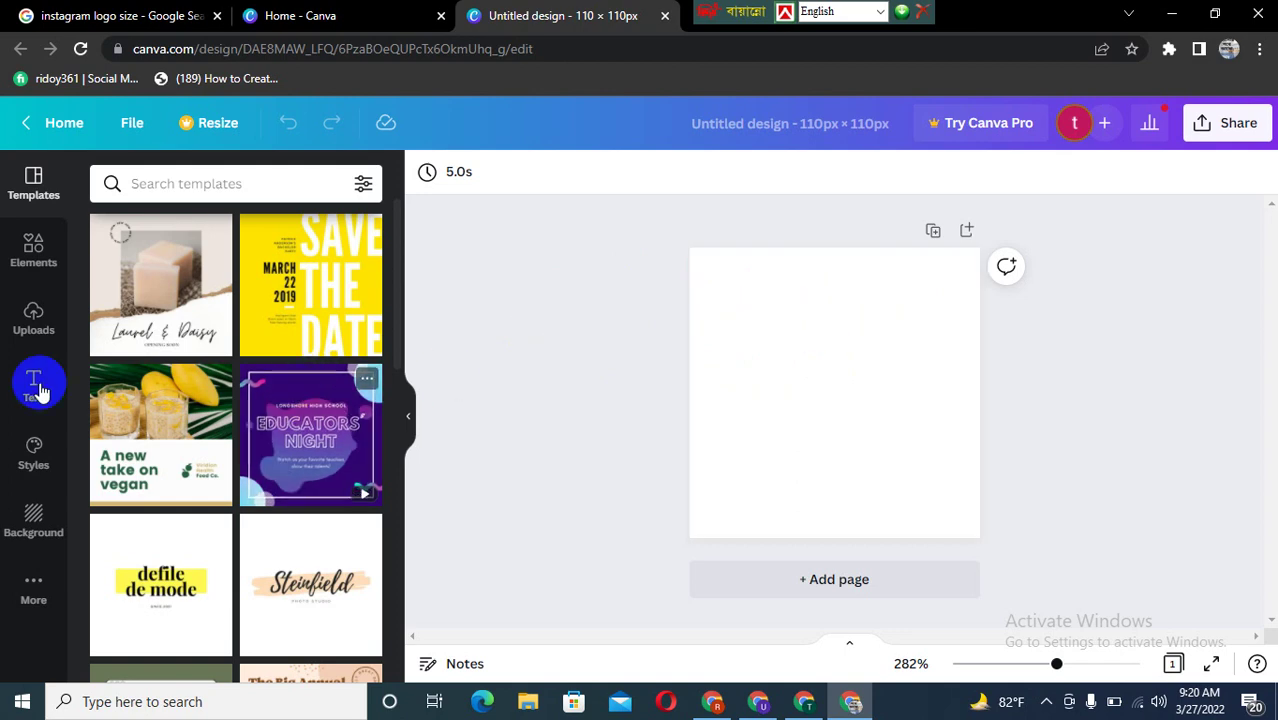
scroll(222, 370, down, 3)
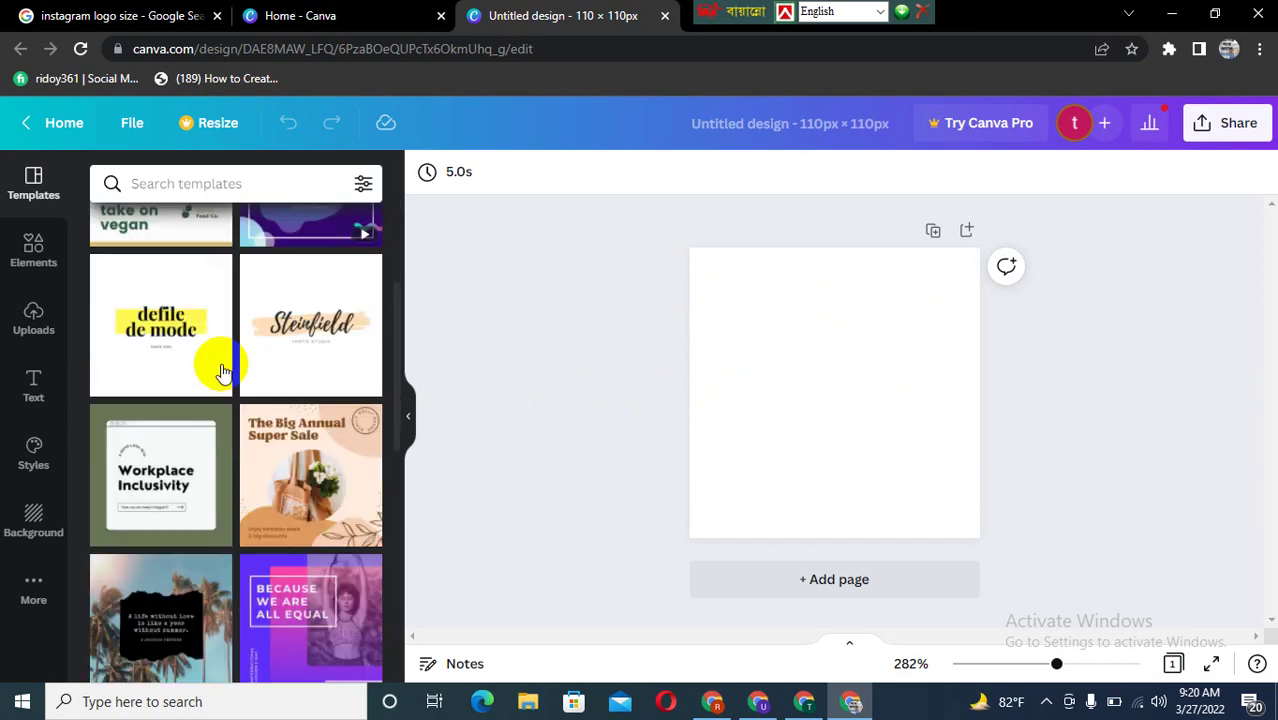
scroll(222, 370, down, 3)
scroll(222, 370, down, 2)
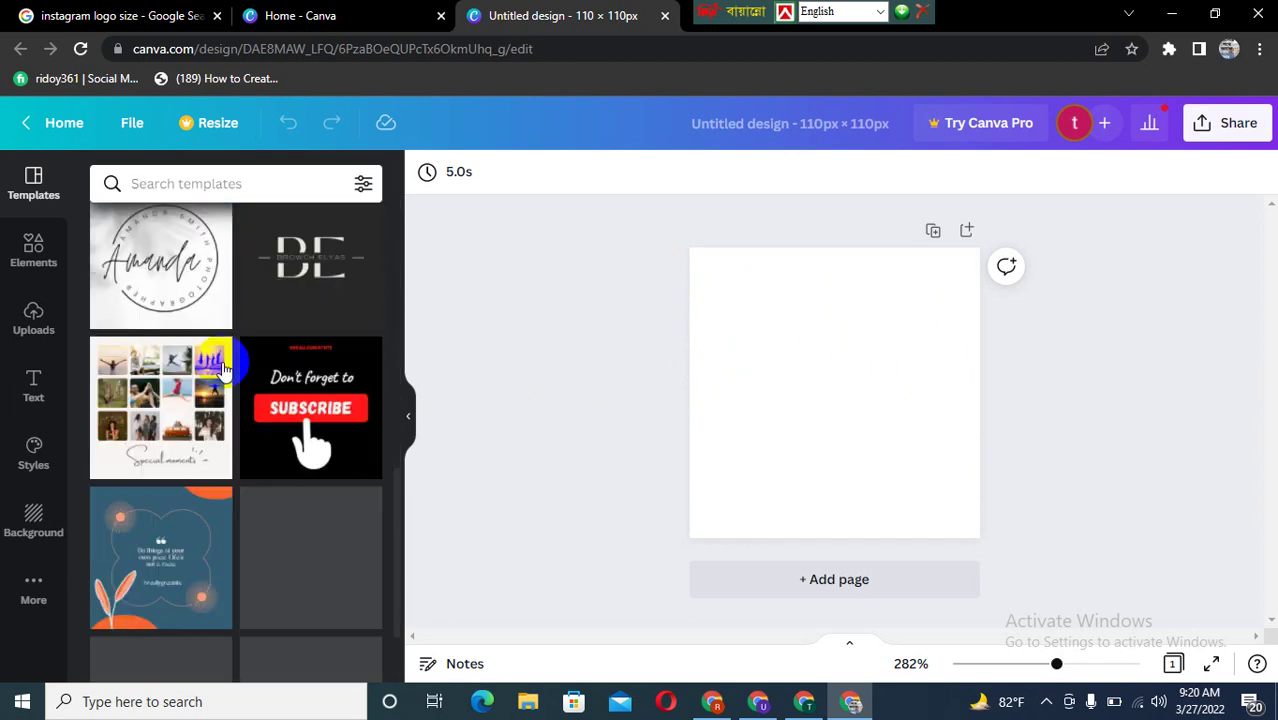
scroll(222, 368, down, 1)
scroll(222, 362, down, 2)
scroll(222, 362, down, 2)
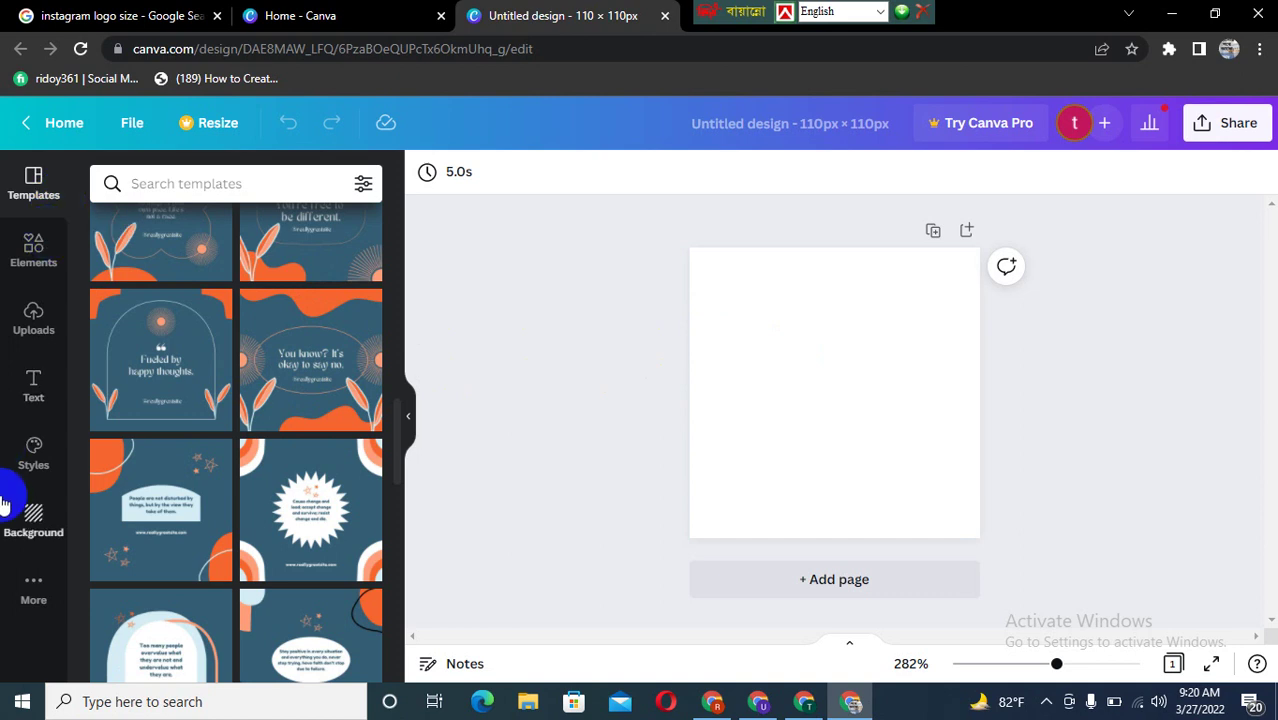
Search templates for 'Instagram logo design', correcting the spelling of Instagram.
click(158, 183)
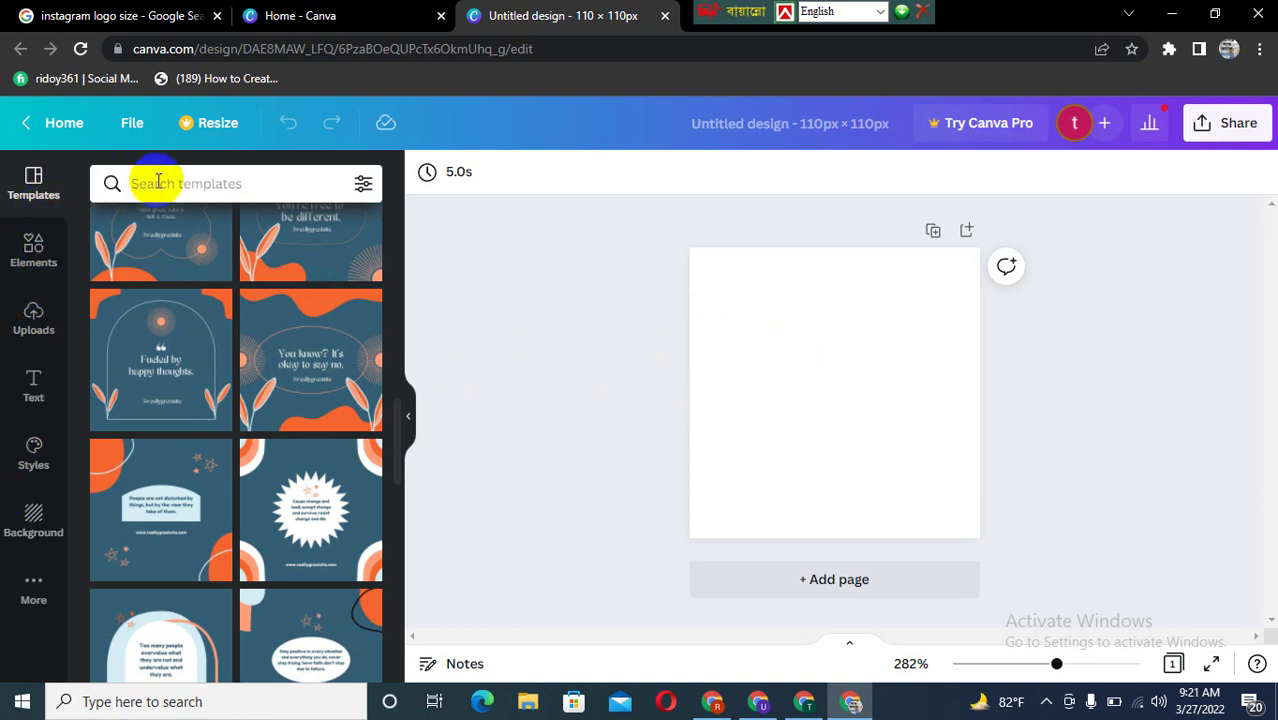
click(166, 185)
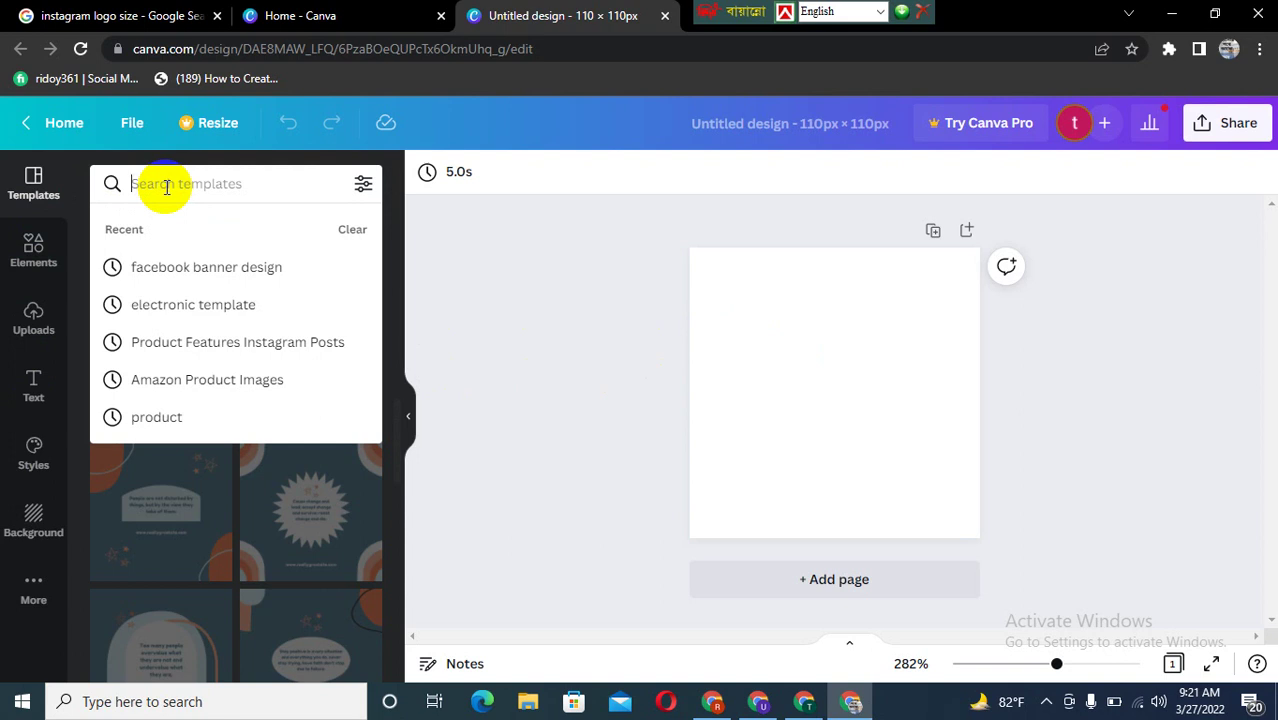
text(inst)
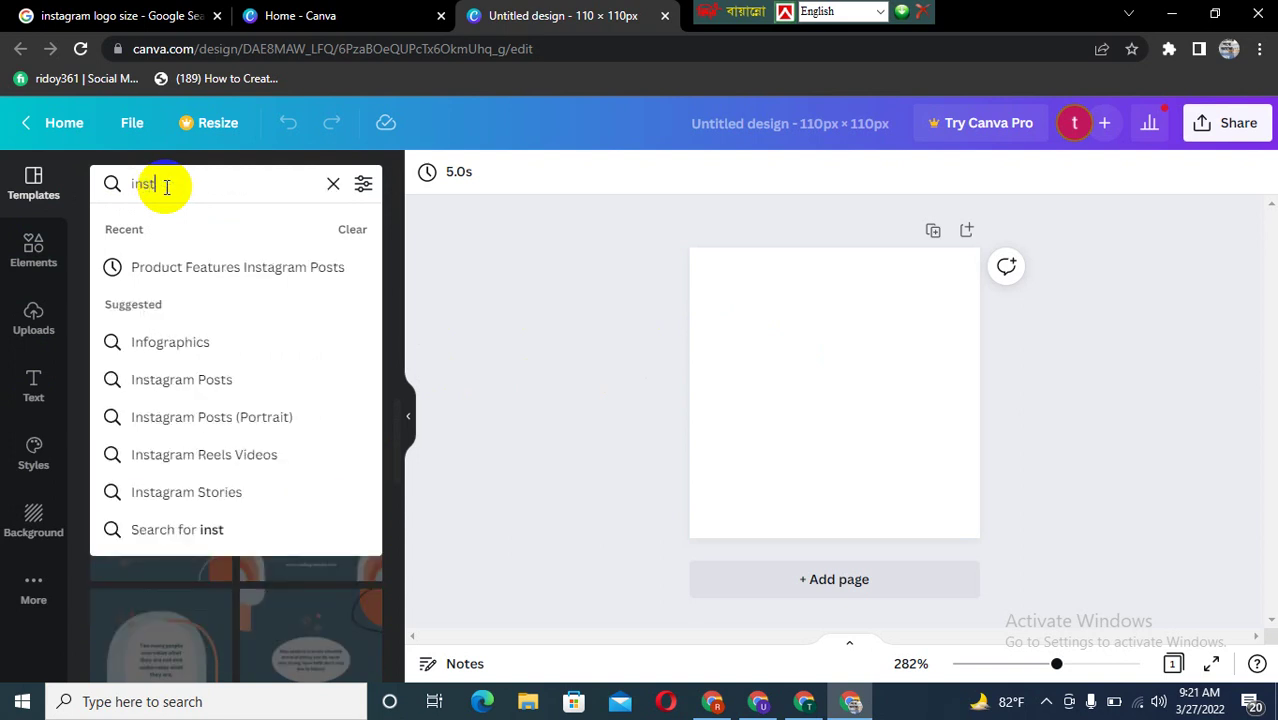
text(ag)
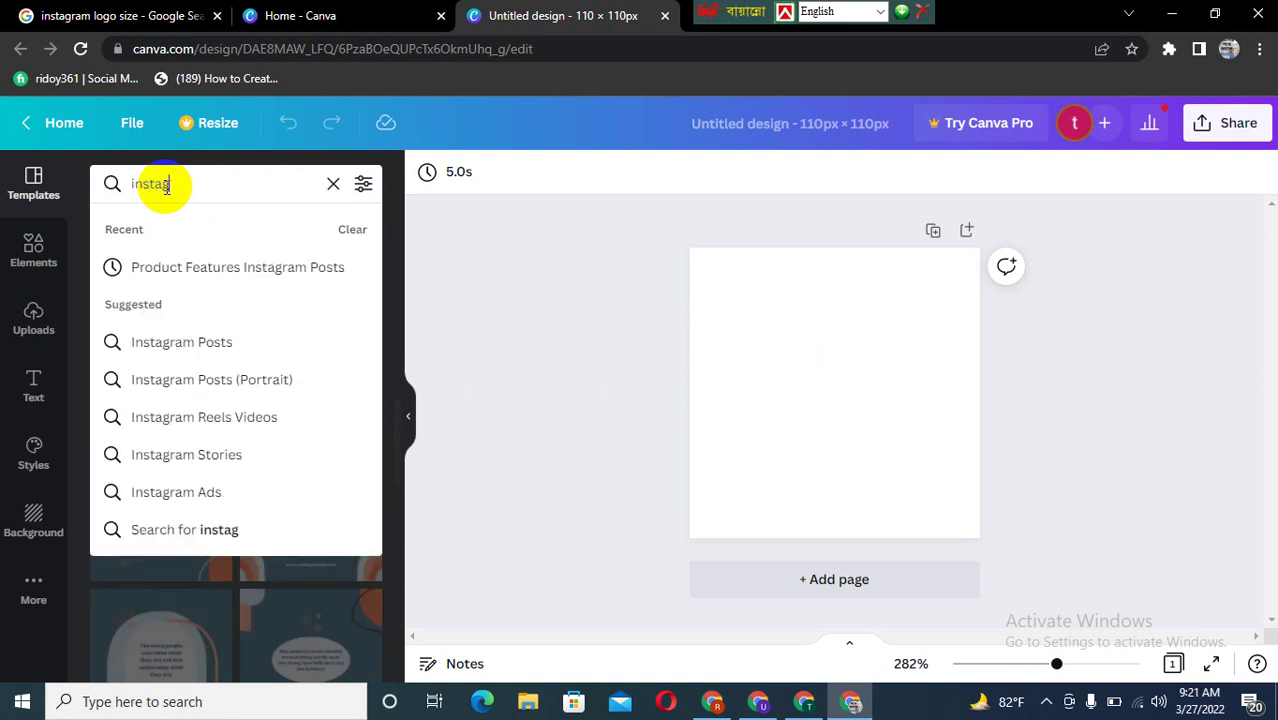
text(ram)
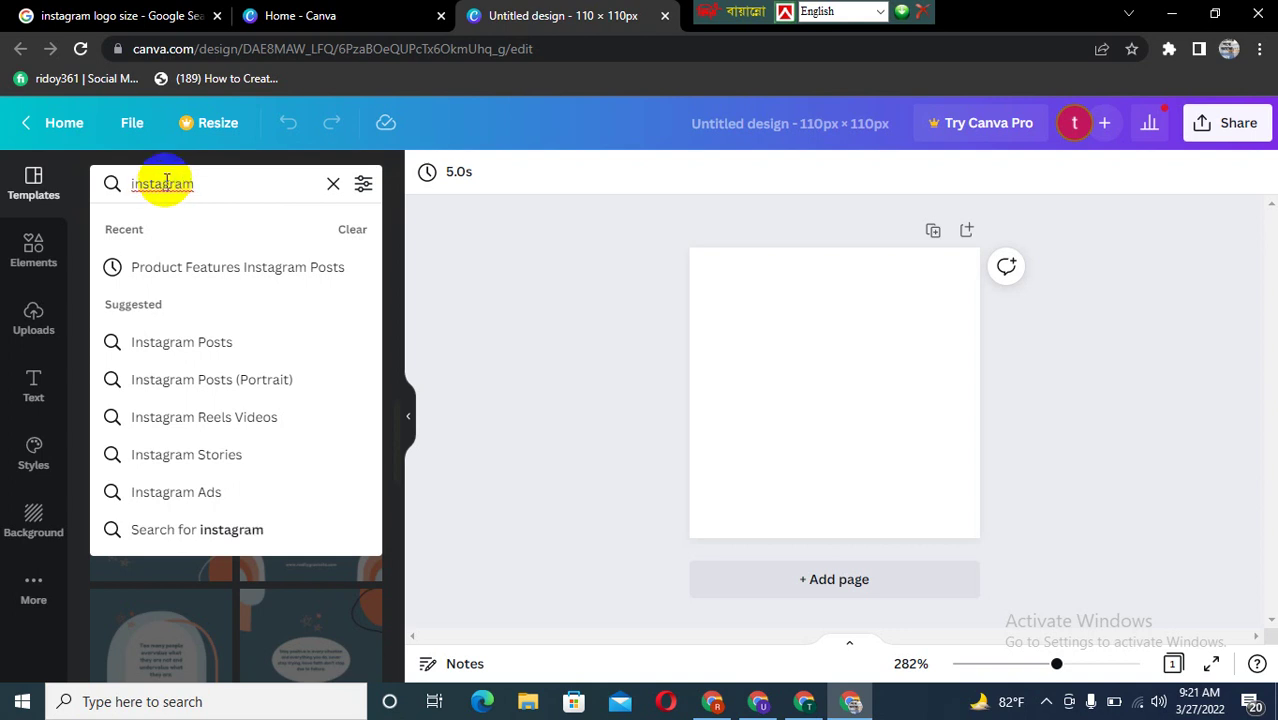
right_click(165, 187)
click(200, 207)
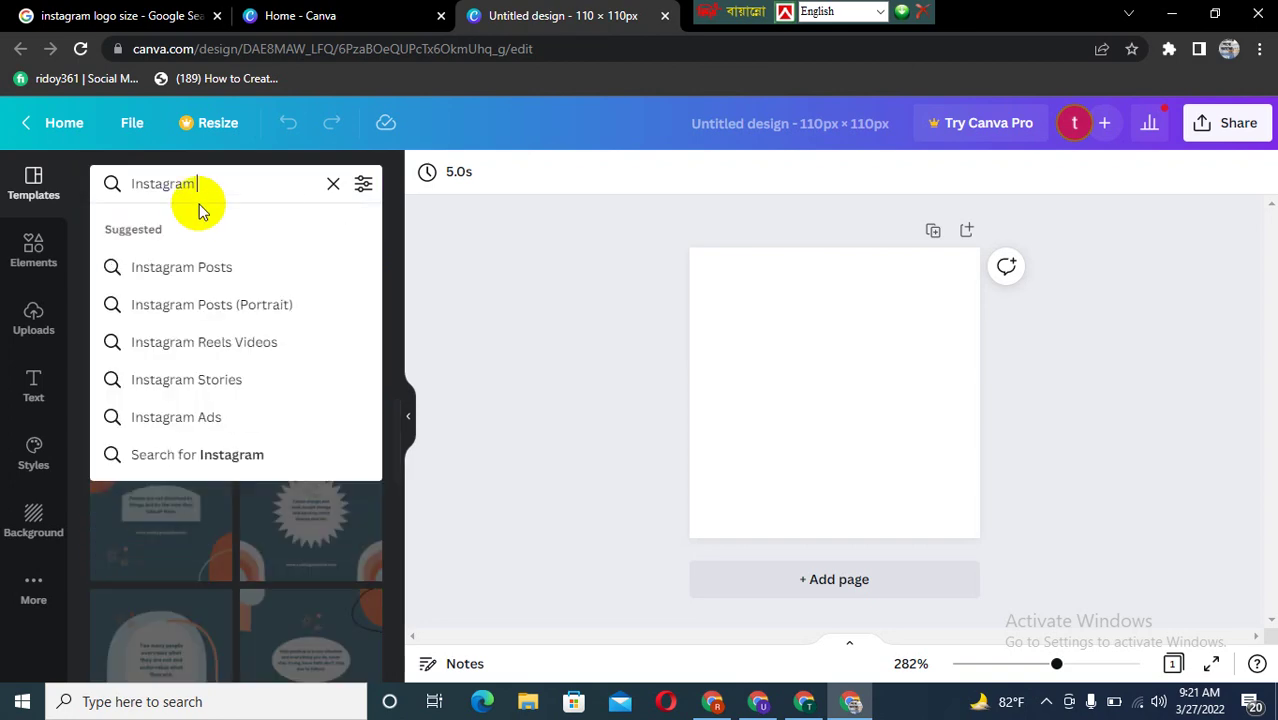
text( logo)
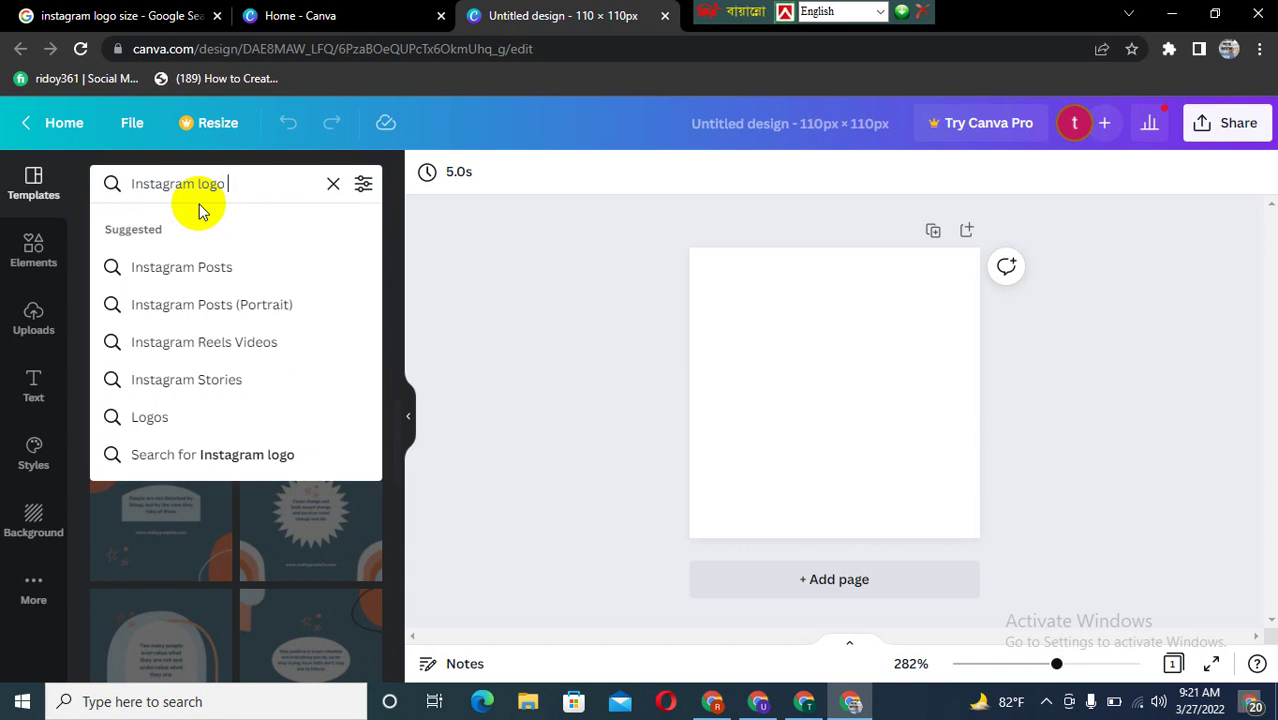
text( des)
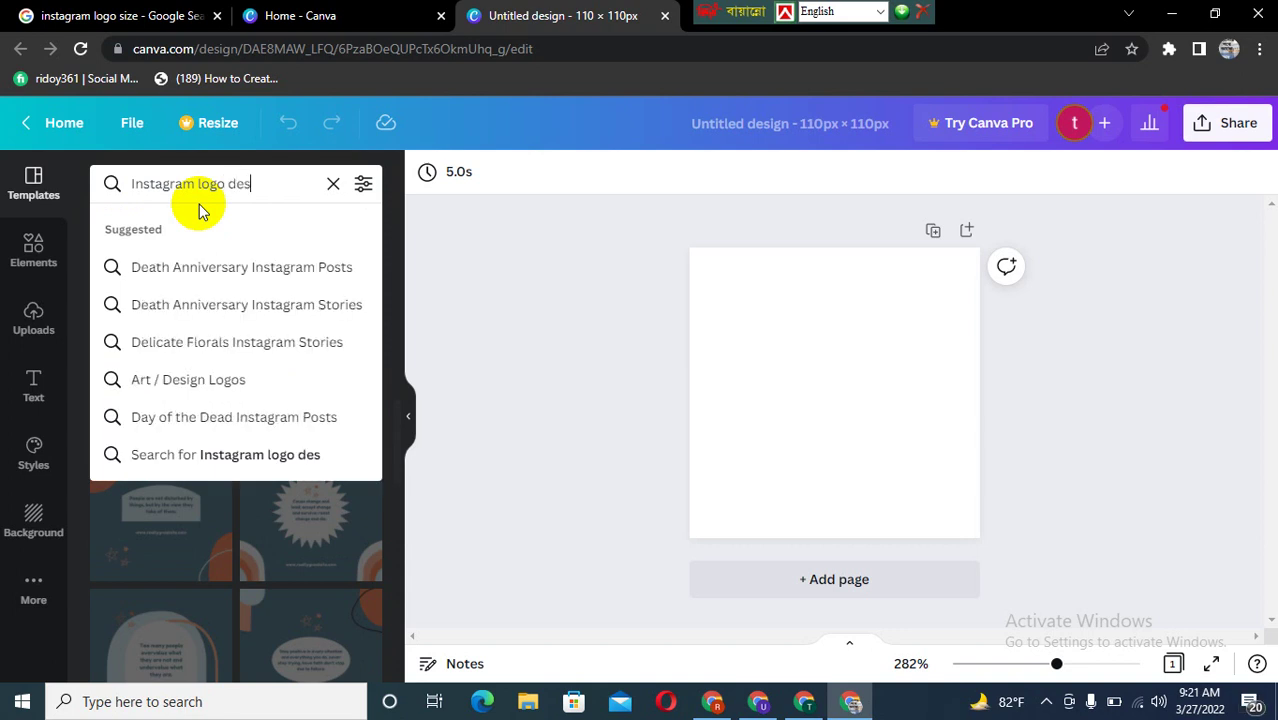
text(ign)
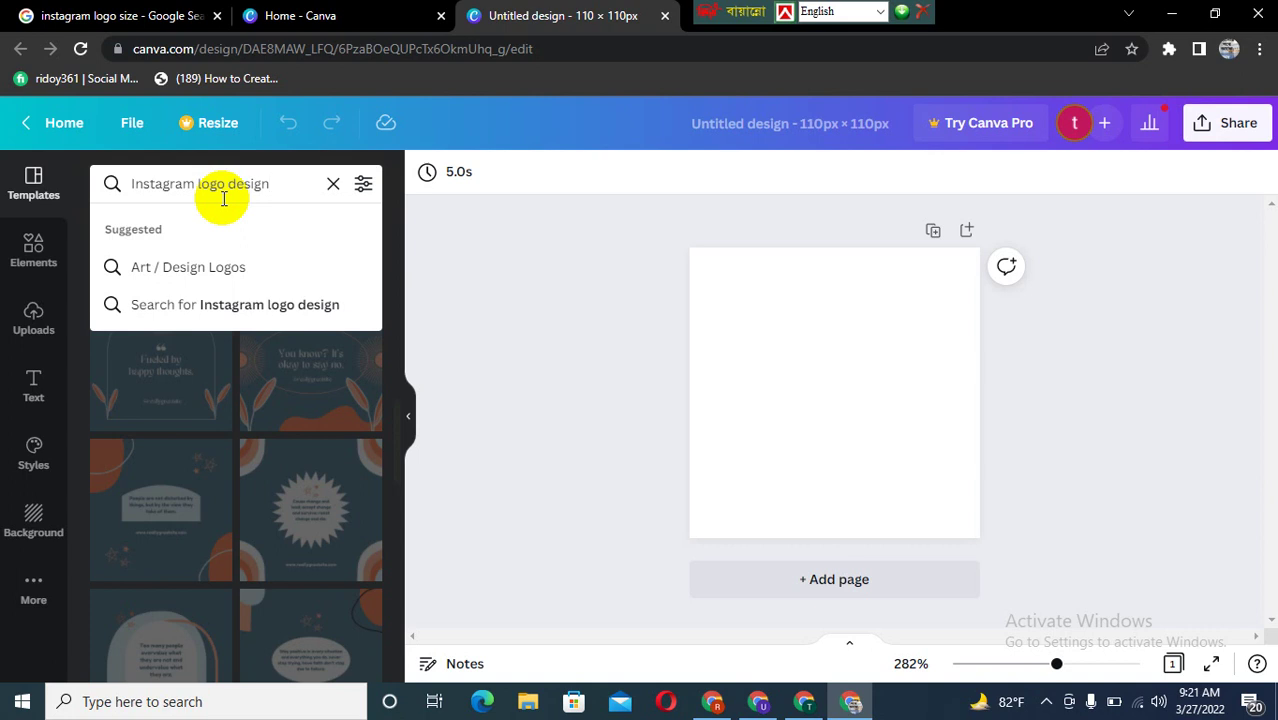
key(Return)
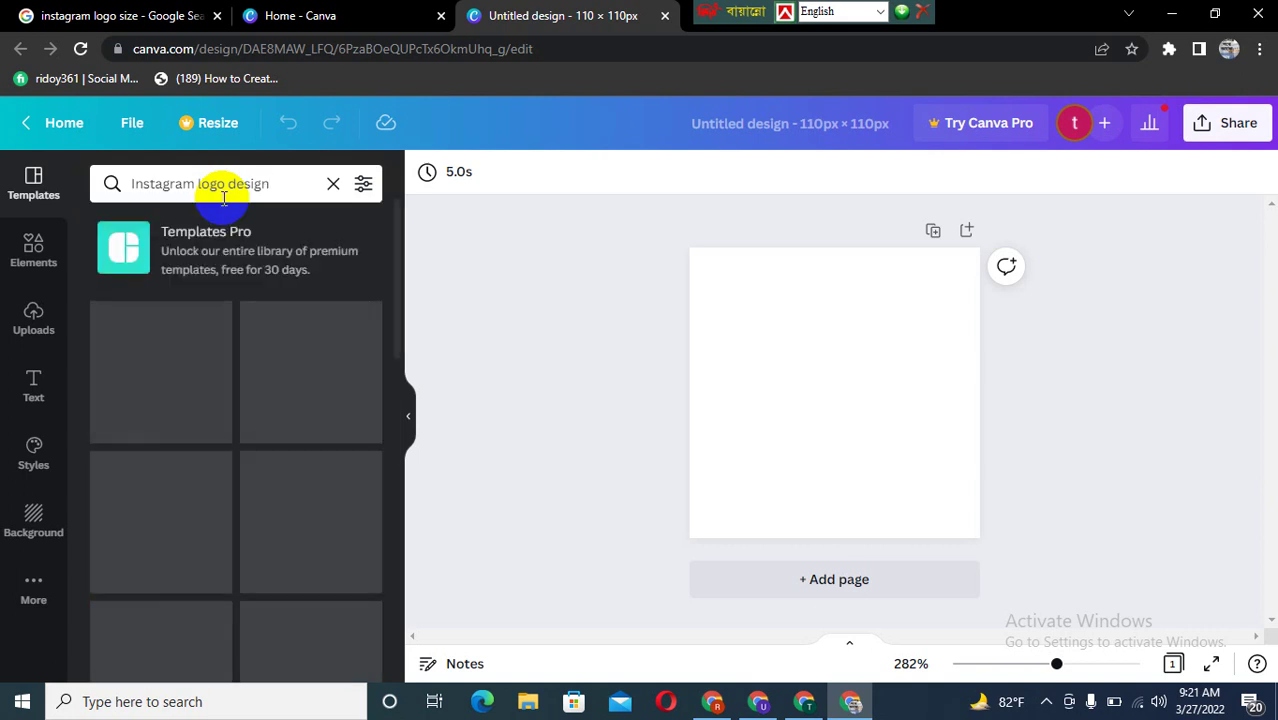
scroll(258, 356, down, 2)
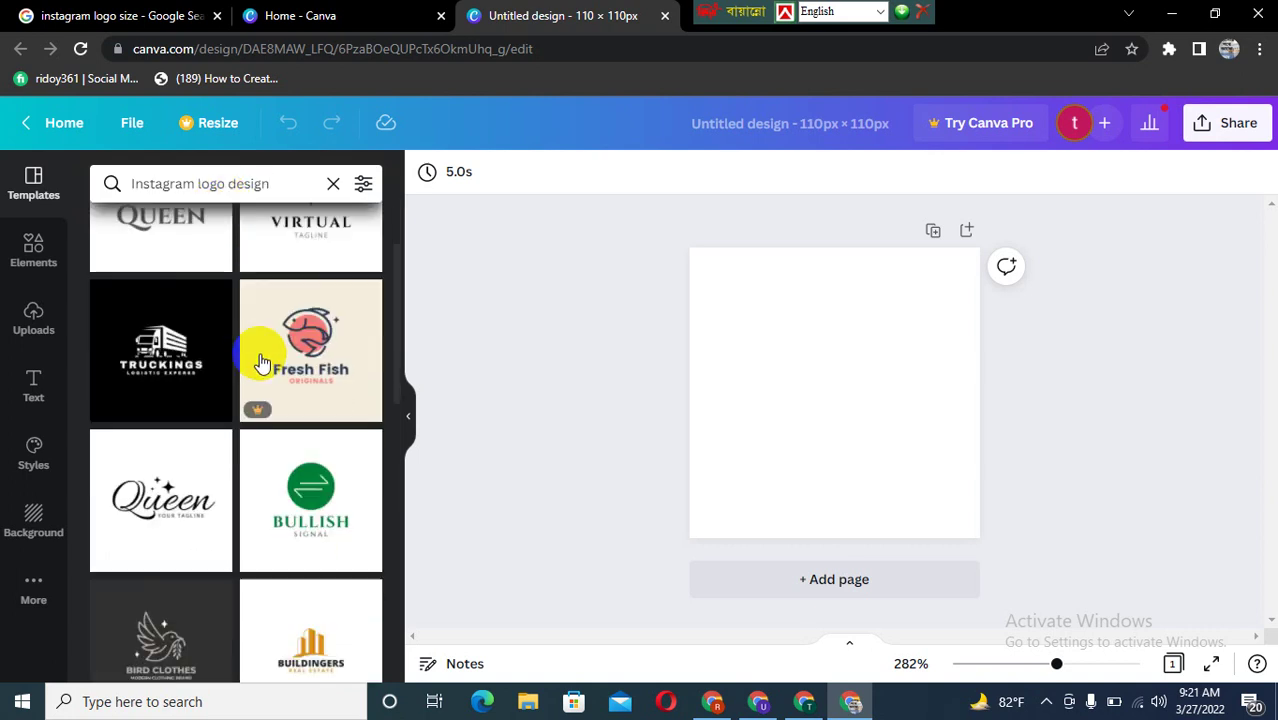
scroll(260, 360, down, 1)
scroll(262, 362, down, 2)
scroll(260, 358, down, 2)
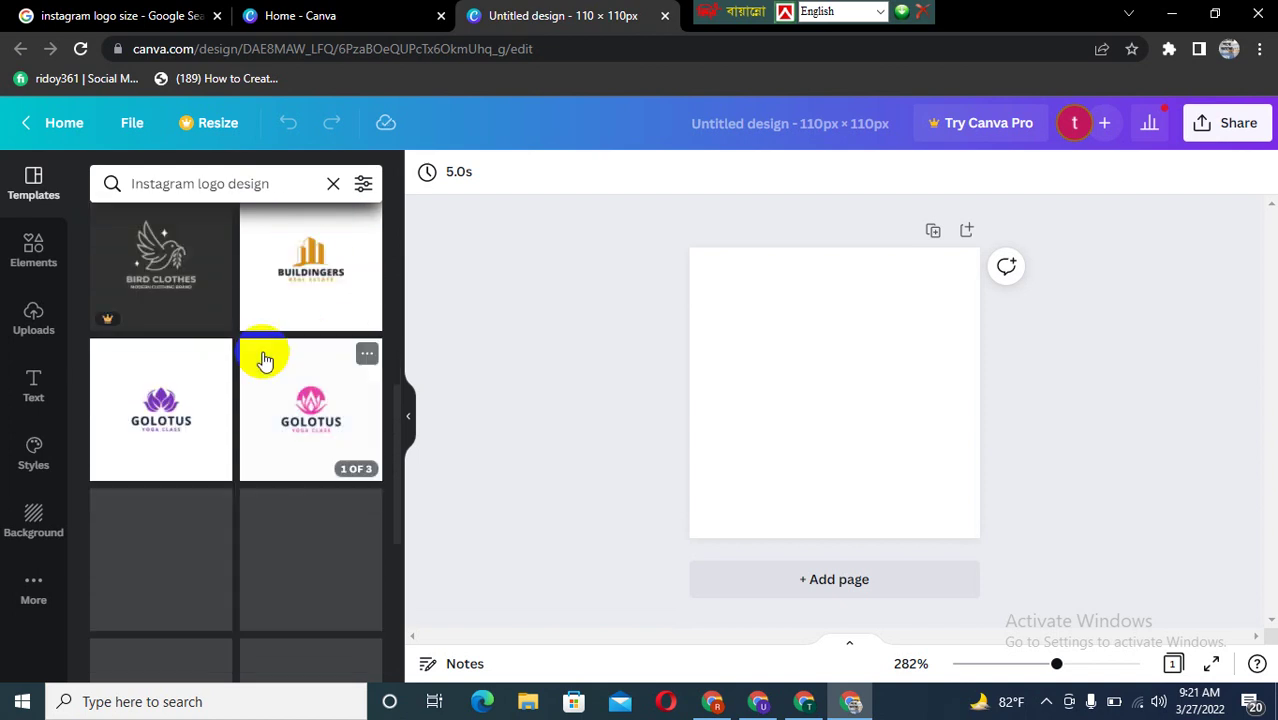
scroll(262, 354, down, 1)
scroll(180, 397, down, 1)
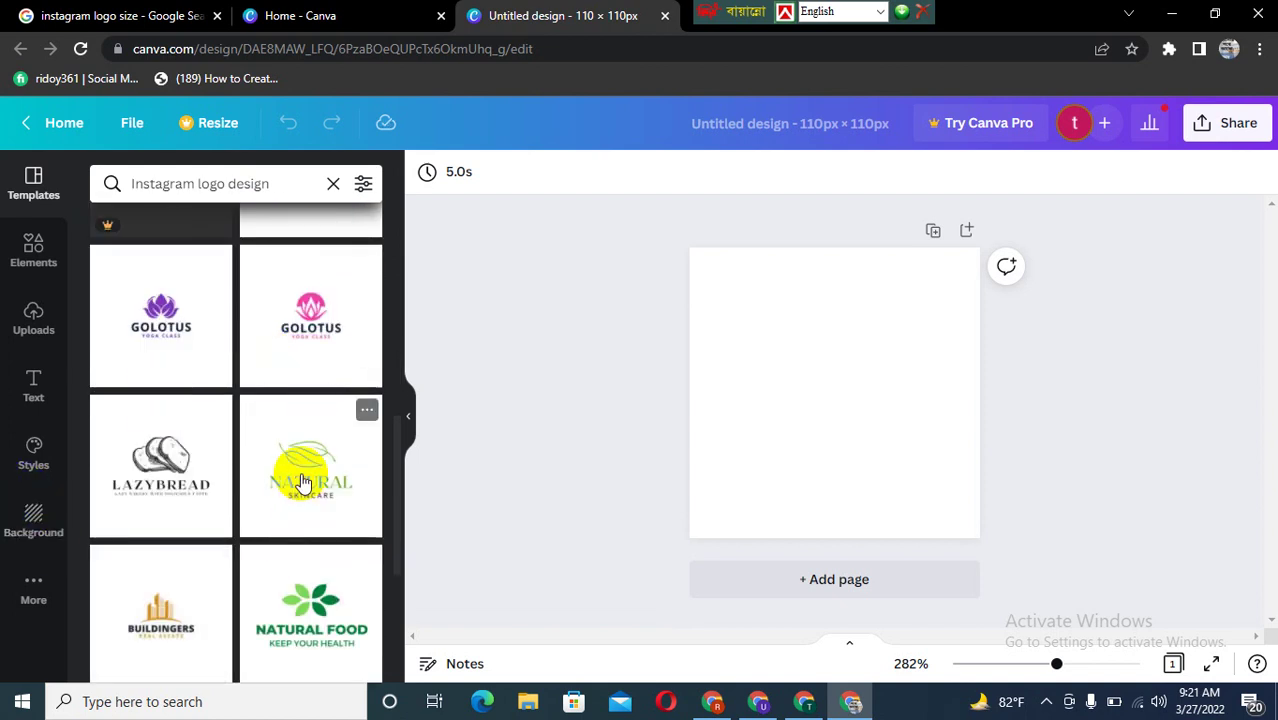
scroll(287, 480, down, 1)
scroll(288, 482, down, 2)
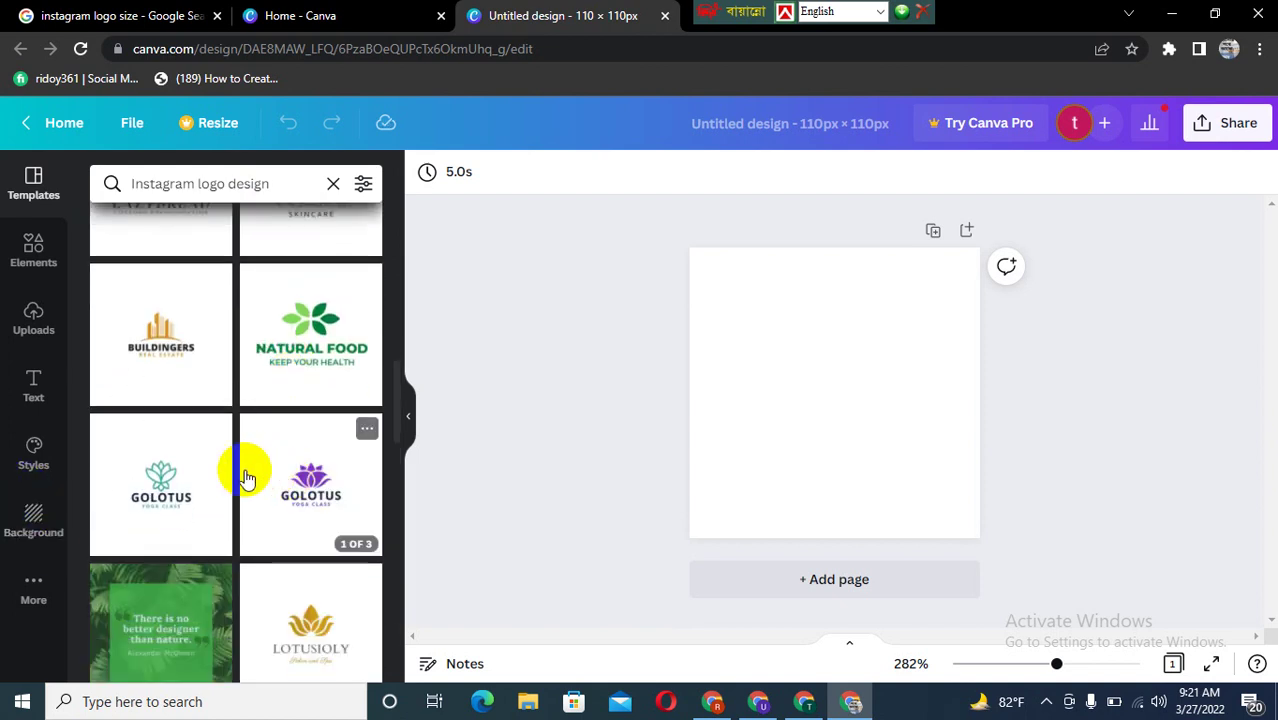
scroll(250, 472, down, 2)
scroll(256, 468, down, 2)
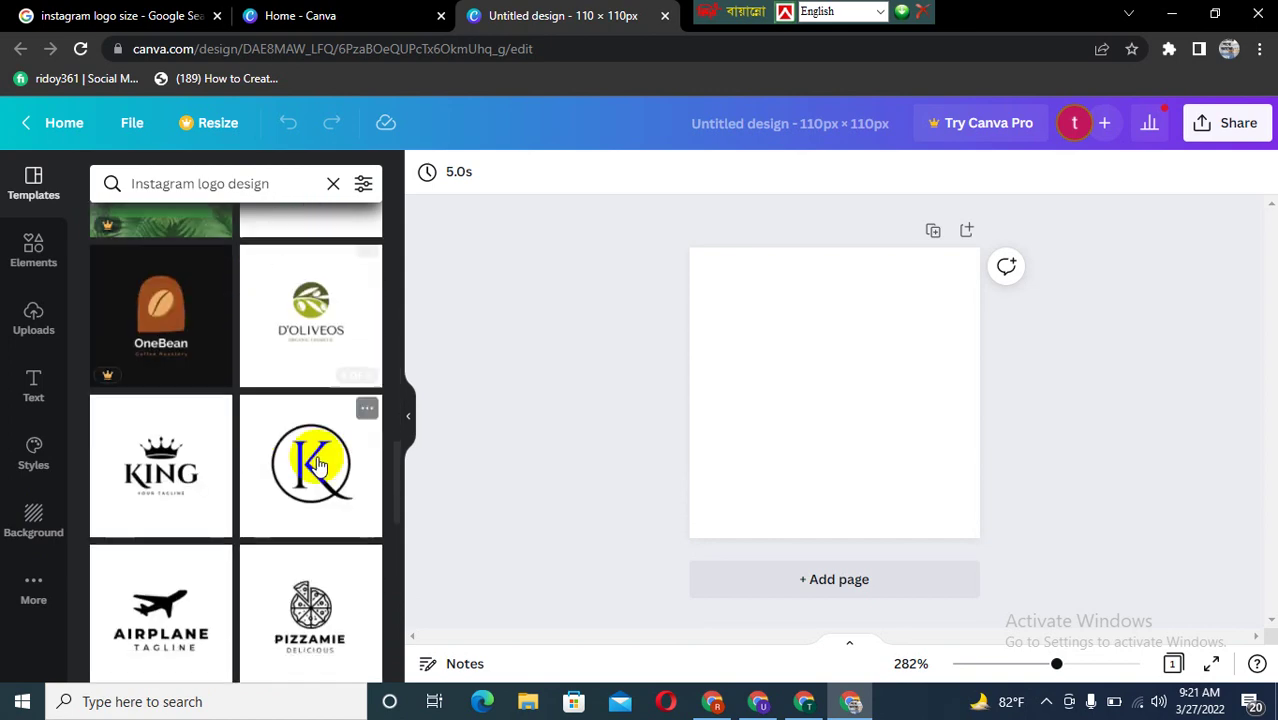
scroll(310, 463, down, 1)
scroll(310, 463, down, 1)
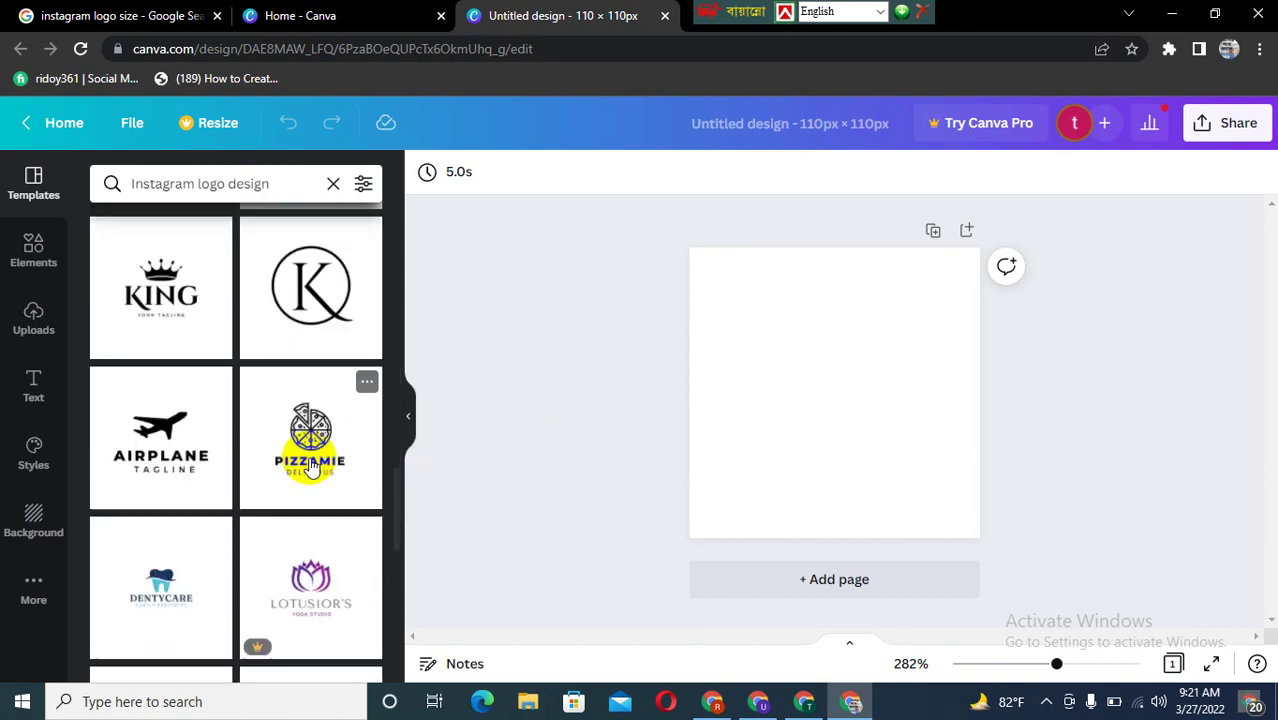
scroll(312, 468, down, 1)
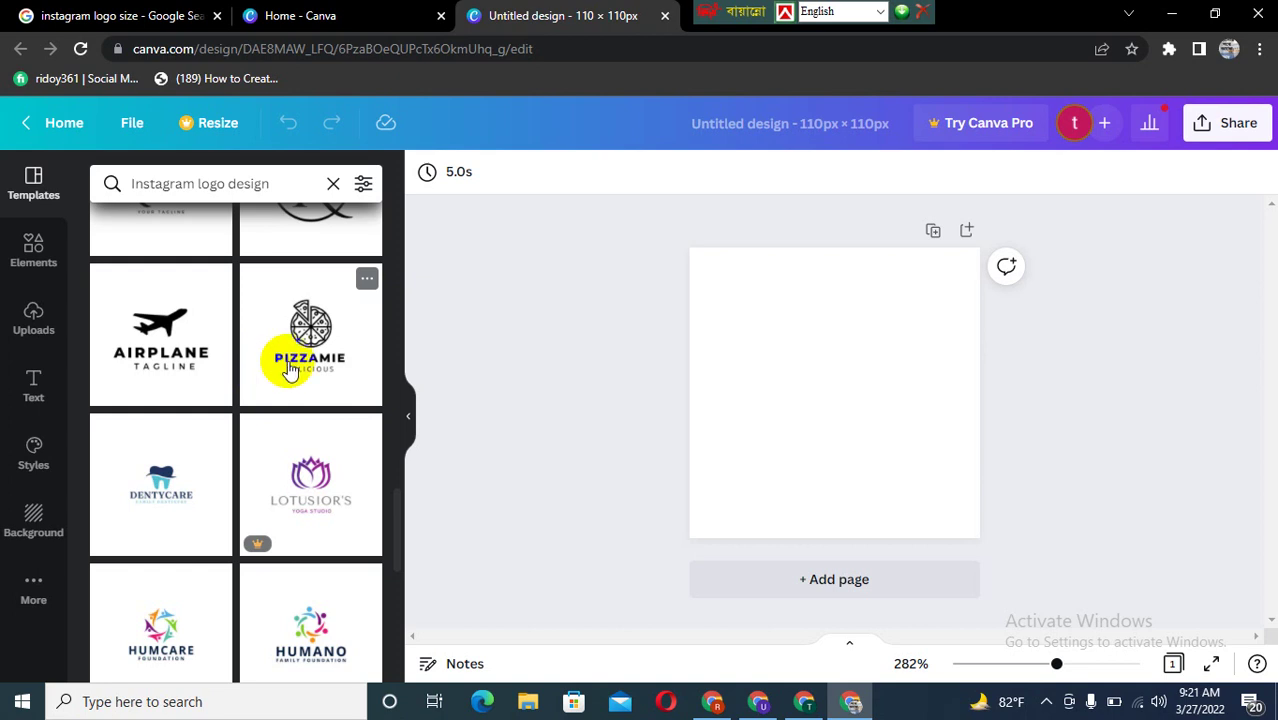
scroll(285, 365, down, 3)
scroll(288, 368, down, 3)
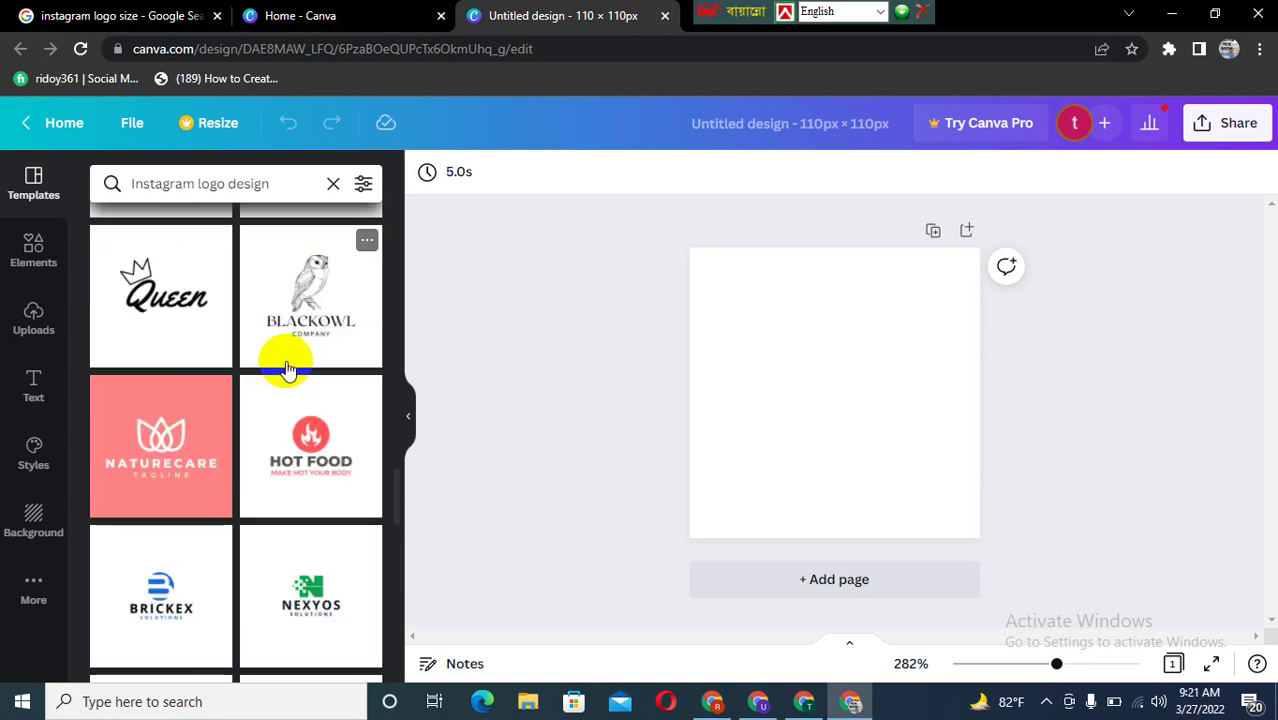
scroll(285, 365, down, 1)
scroll(271, 371, down, 2)
scroll(265, 365, down, 2)
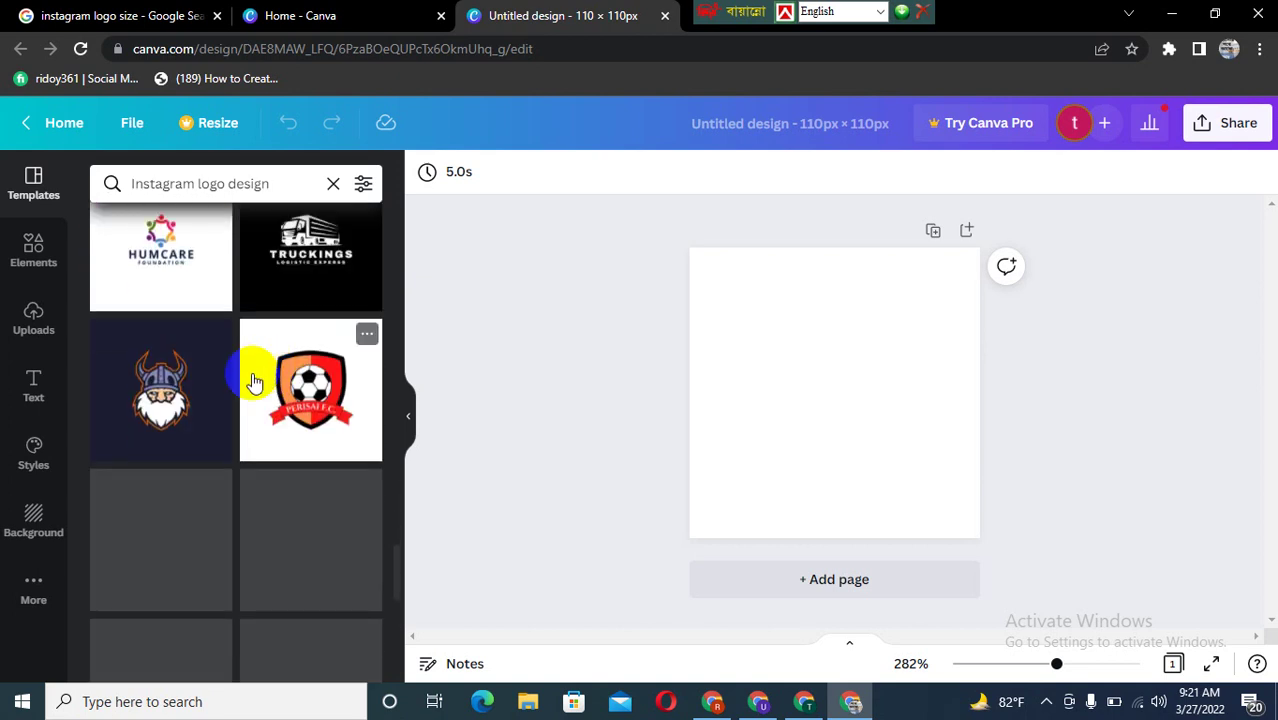
scroll(250, 381, down, 2)
scroll(248, 381, down, 1)
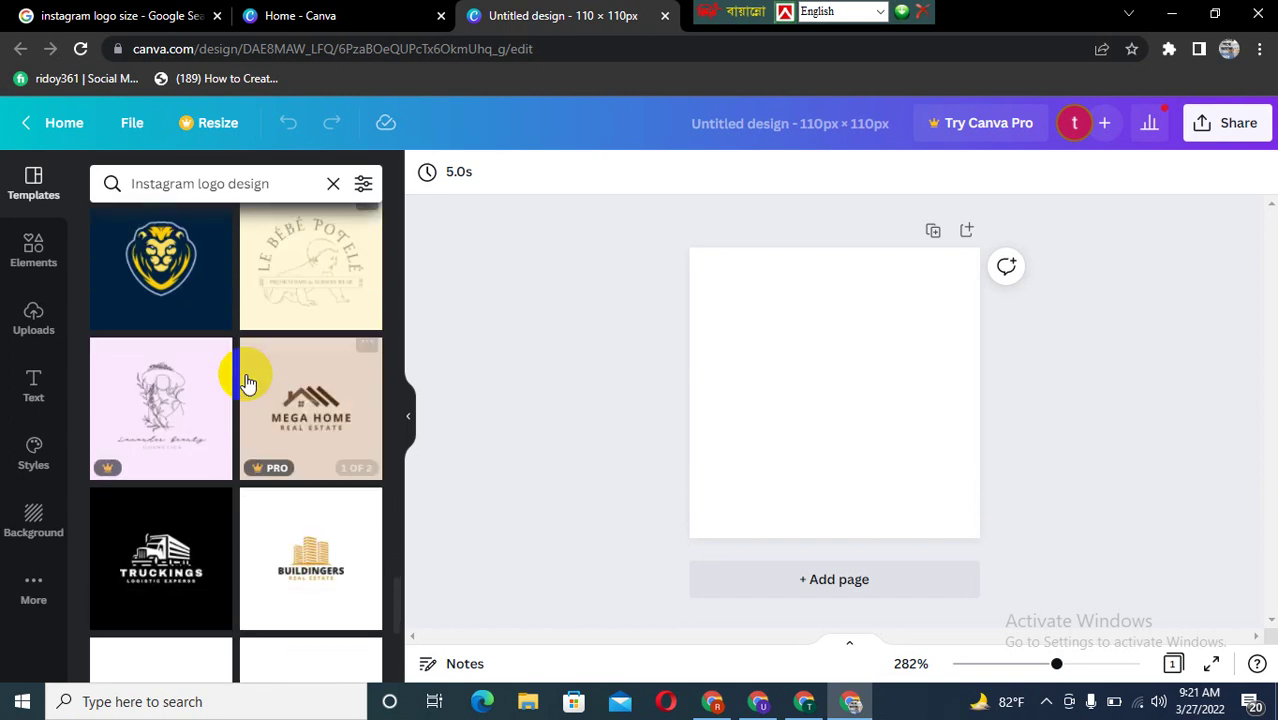
scroll(248, 381, down, 1)
scroll(248, 381, down, 1)
scroll(248, 381, down, 2)
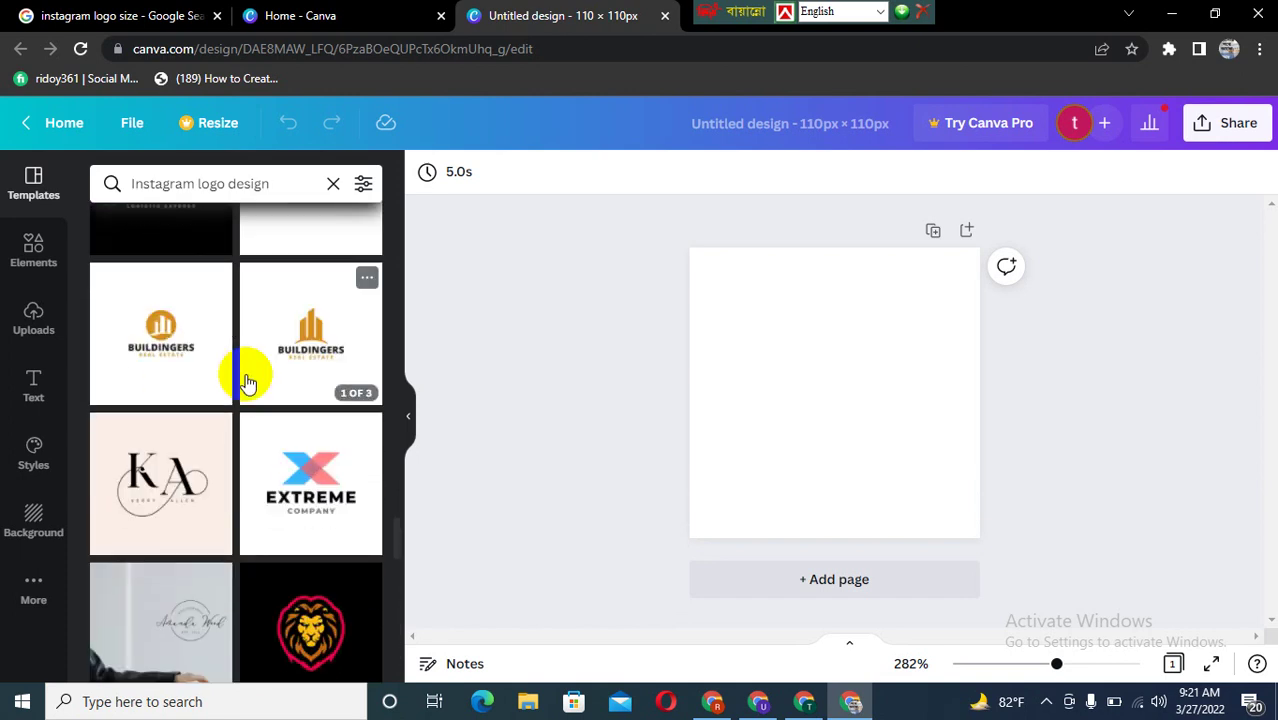
scroll(250, 381, down, 3)
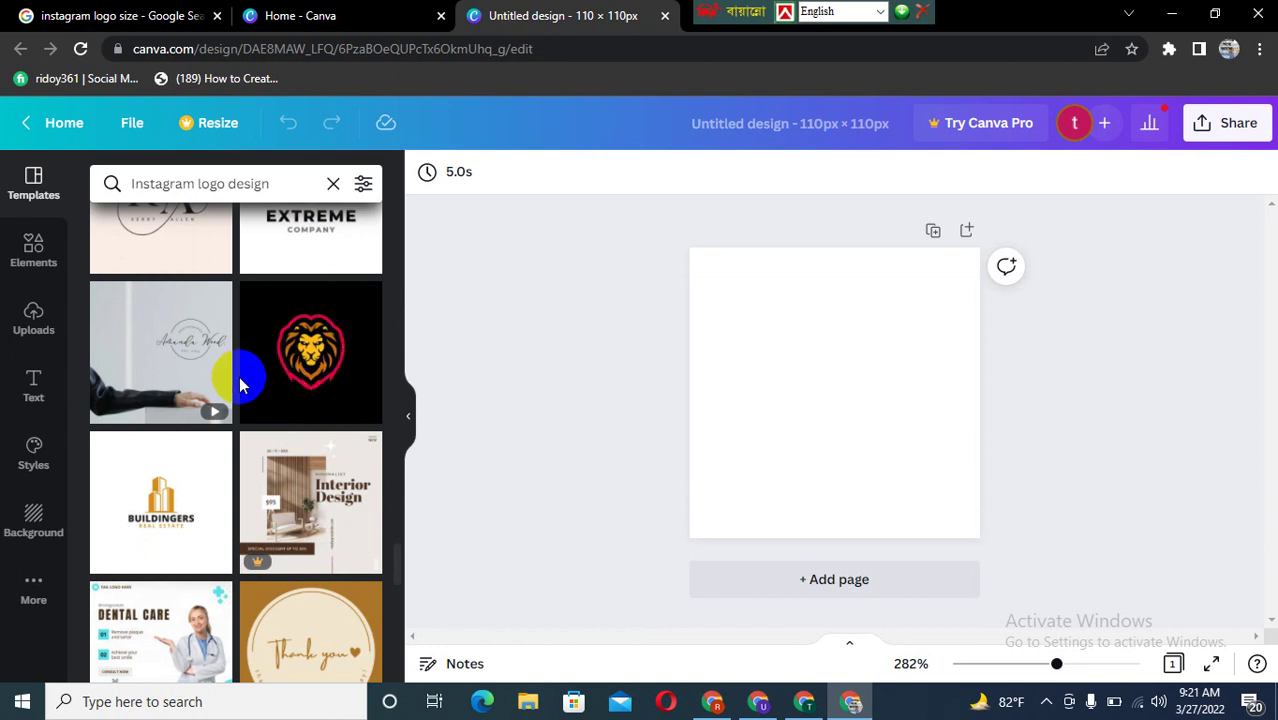
scroll(283, 370, up, 2)
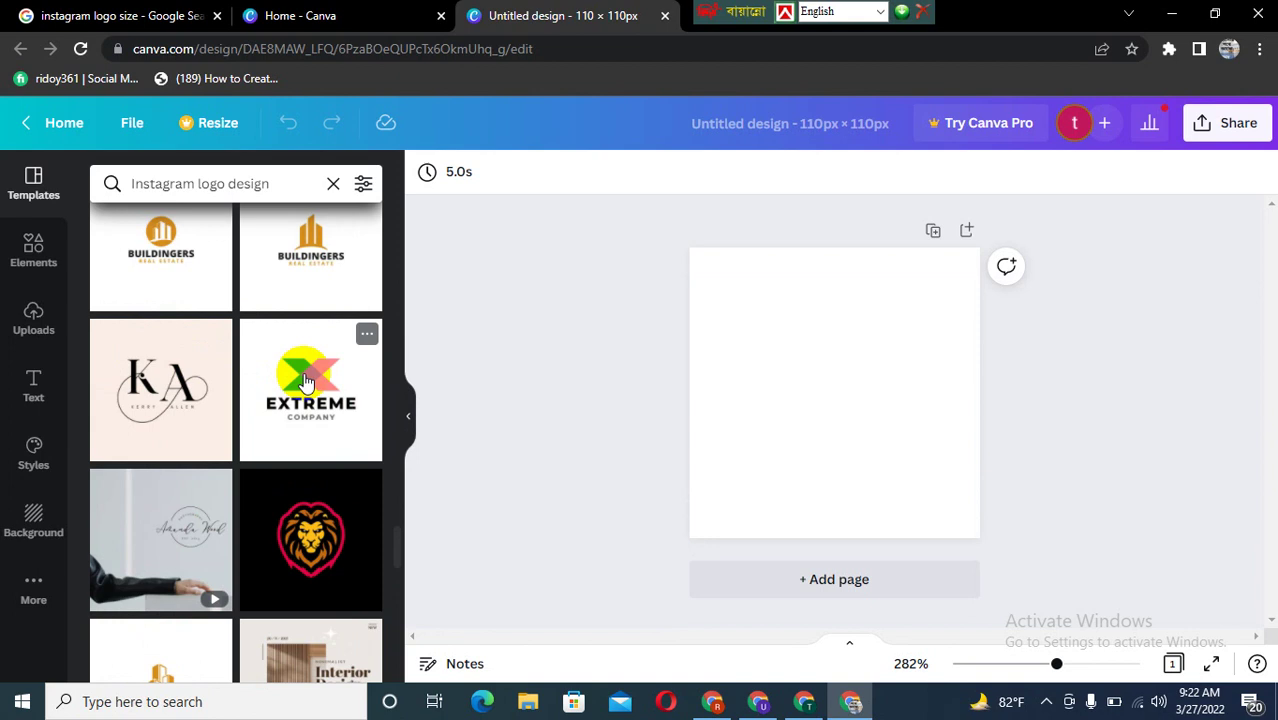
scroll(307, 383, up, 2)
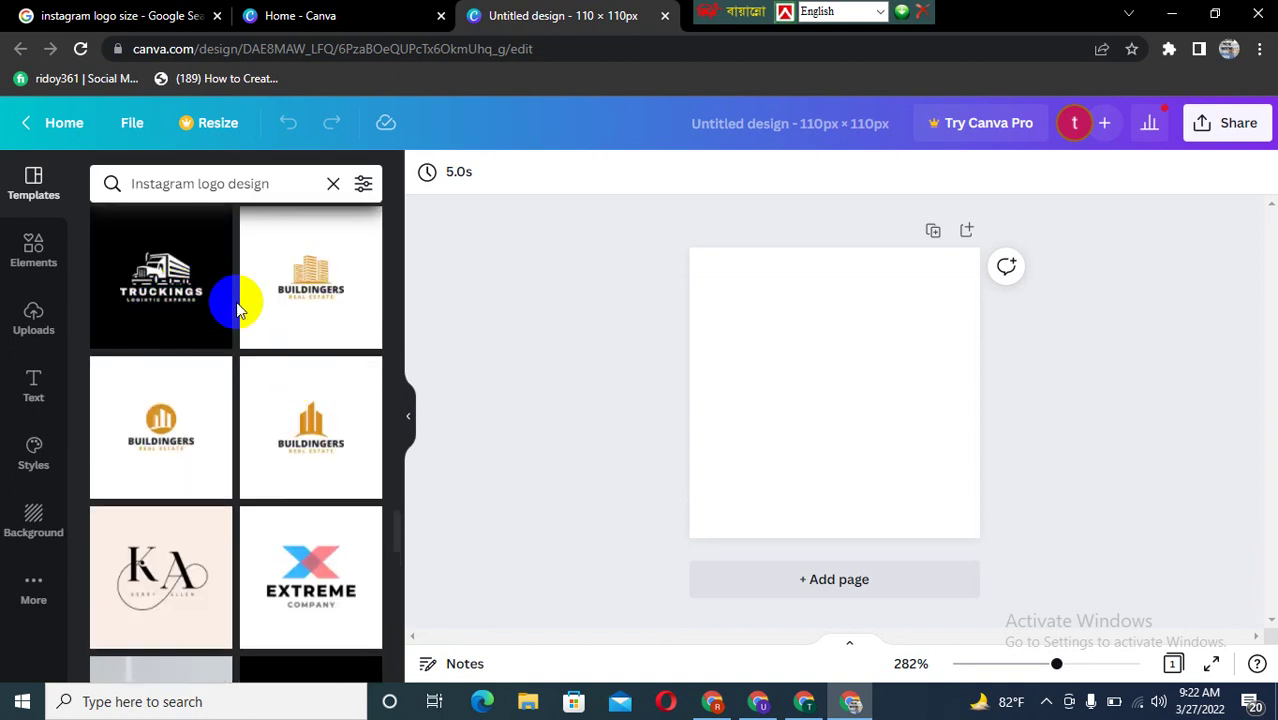
scroll(314, 362, down, 1)
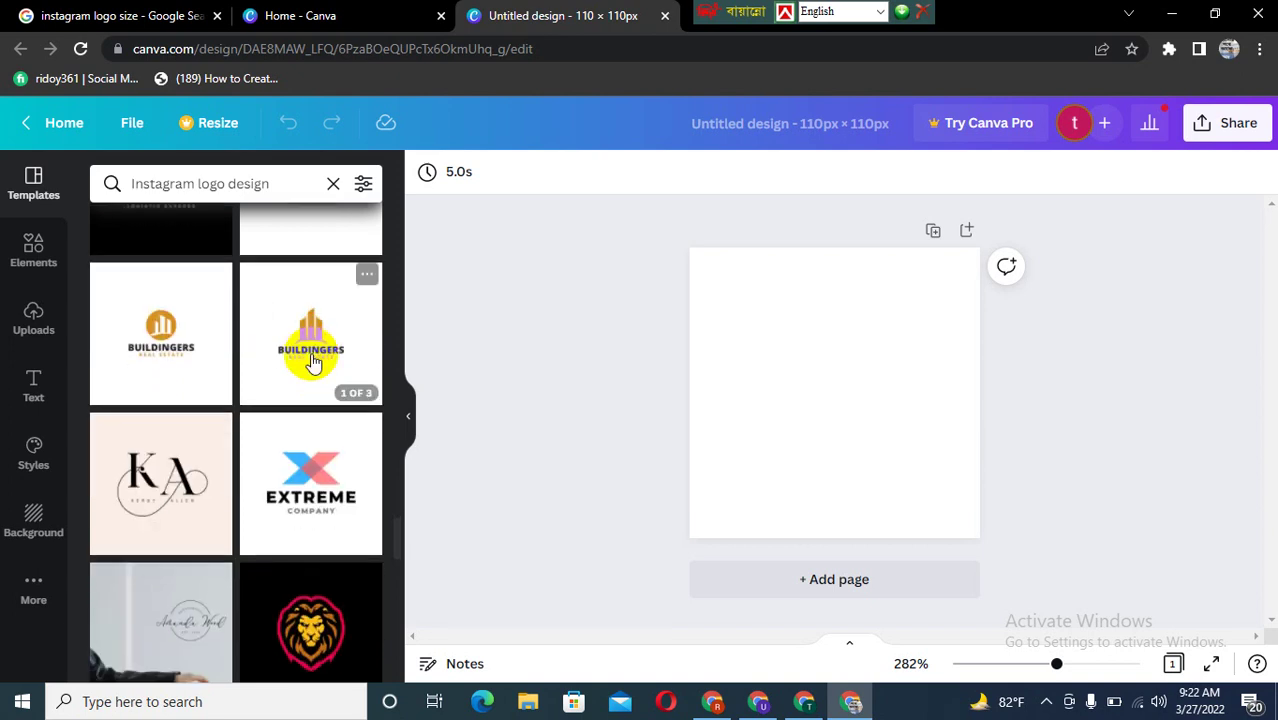
scroll(316, 358, down, 2)
scroll(265, 385, down, 2)
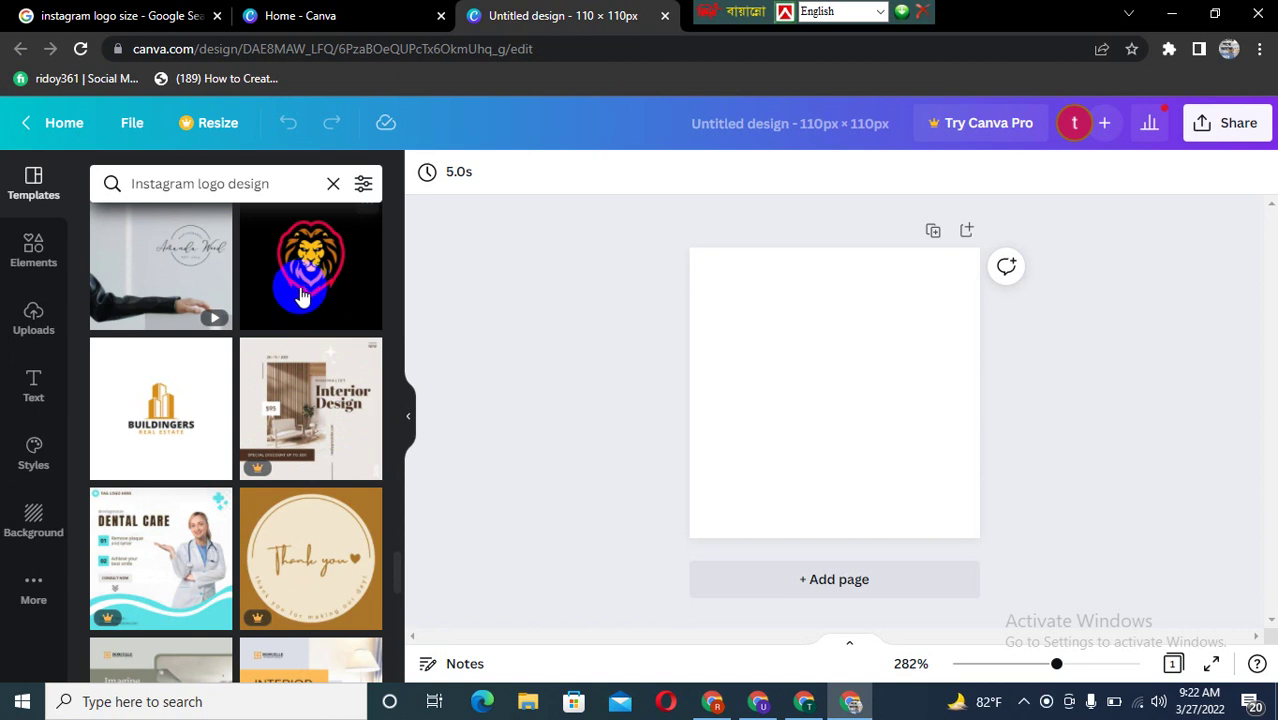
scroll(301, 295, up, 1)
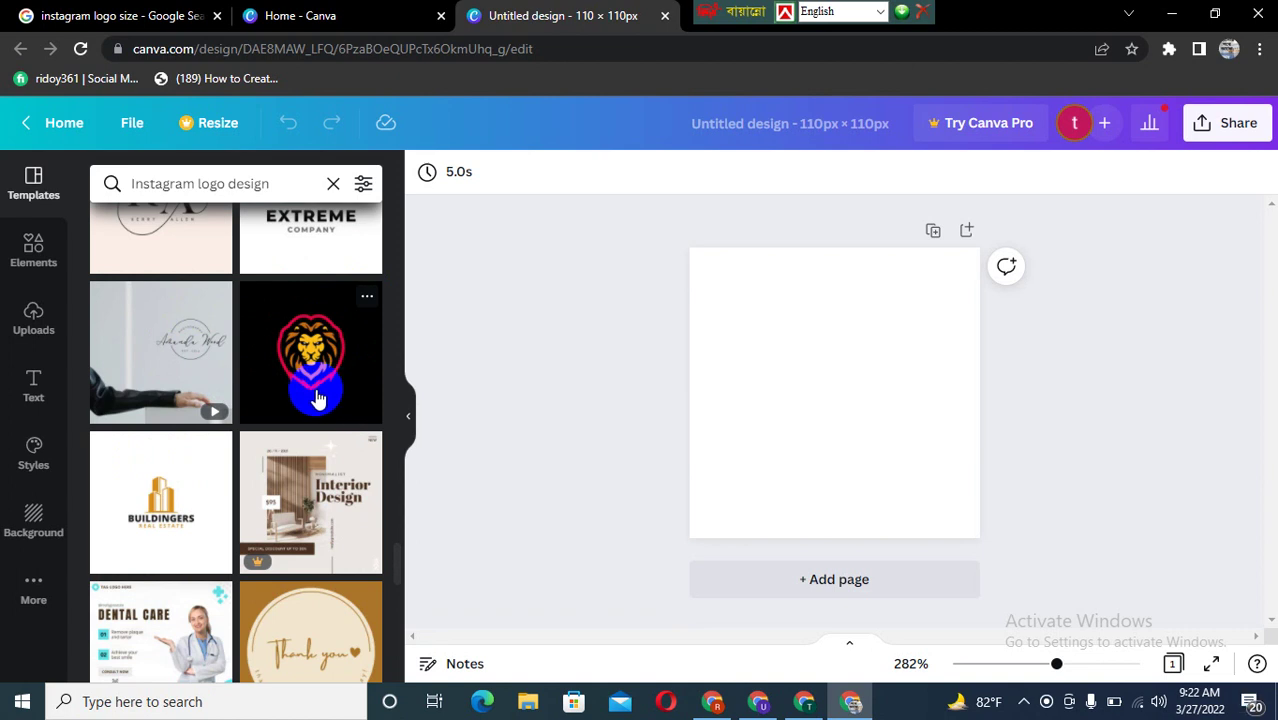
scroll(314, 360, down, 1)
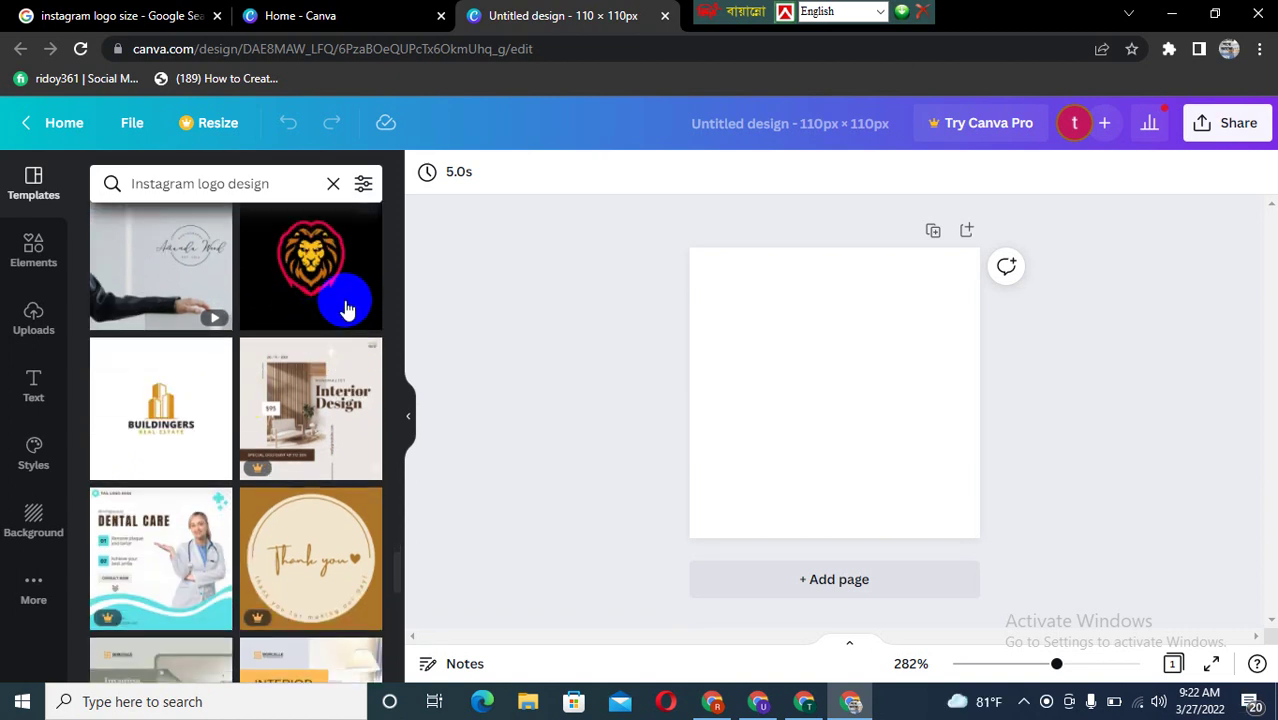
scroll(282, 462, down, 1)
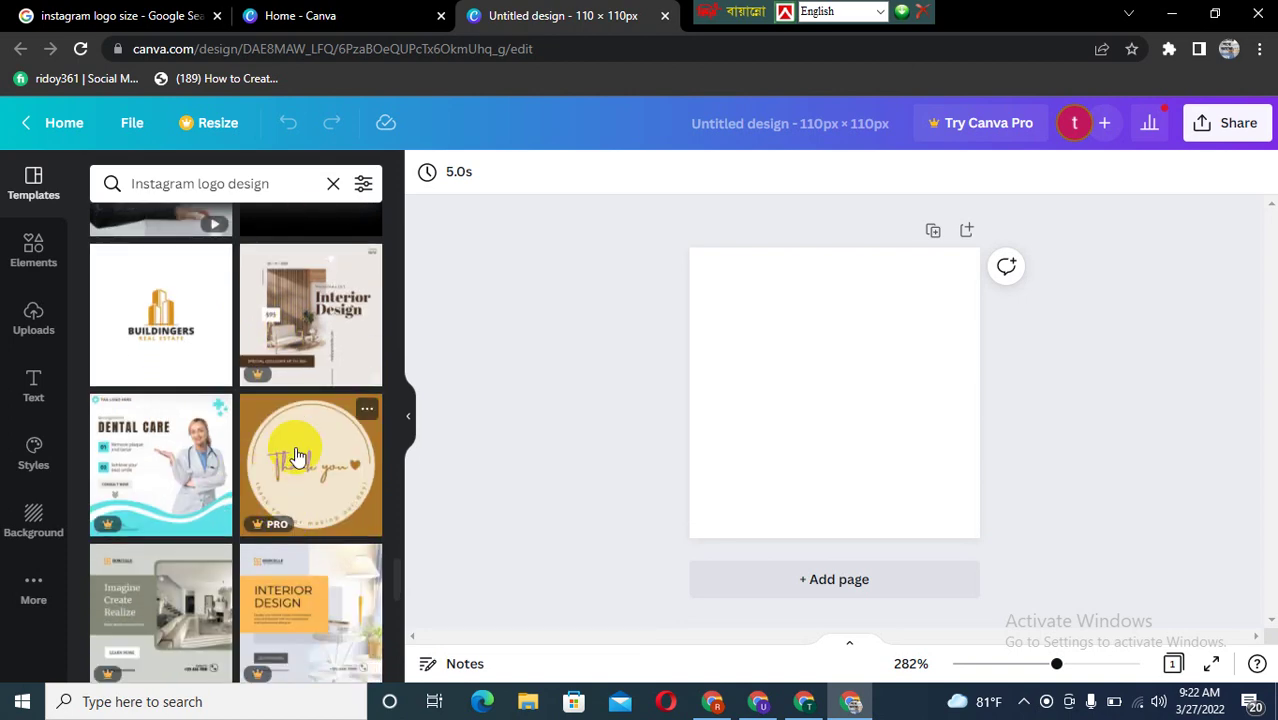
scroll(296, 456, down, 1)
scroll(296, 456, down, 1)
scroll(296, 456, down, 1)
scroll(296, 456, down, 2)
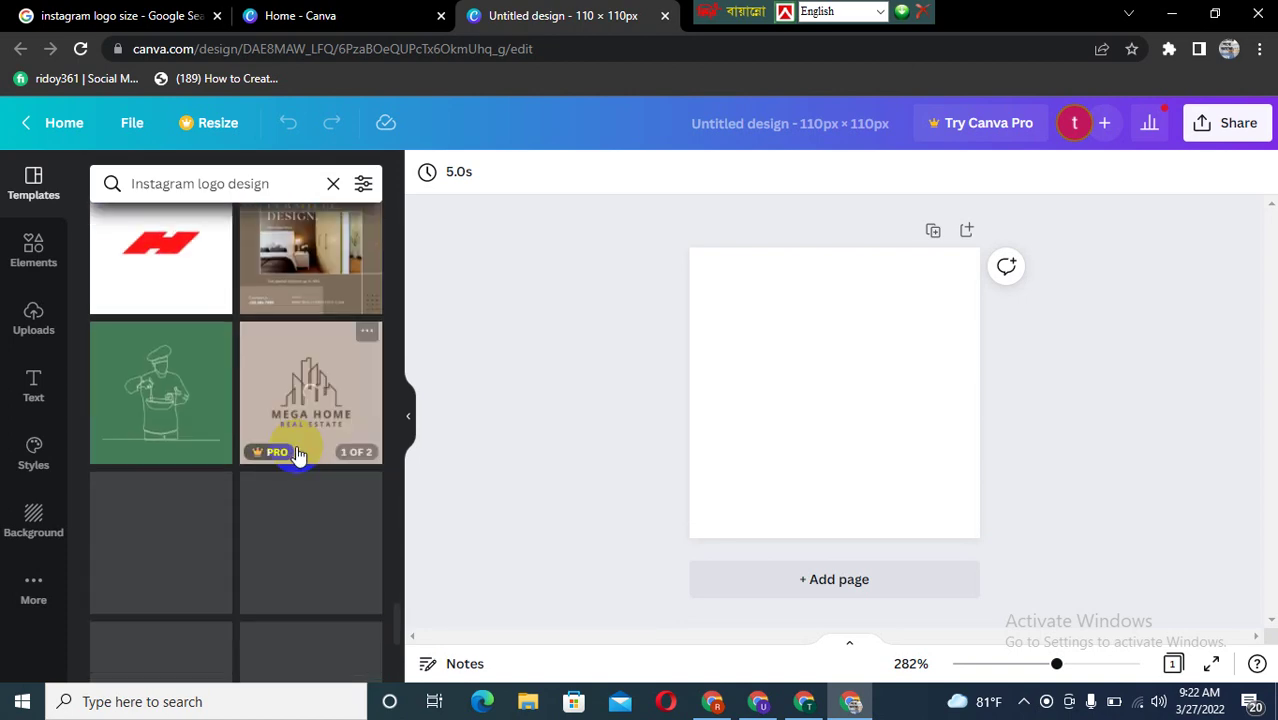
scroll(296, 456, down, 1)
scroll(296, 456, up, 1)
scroll(296, 456, up, 2)
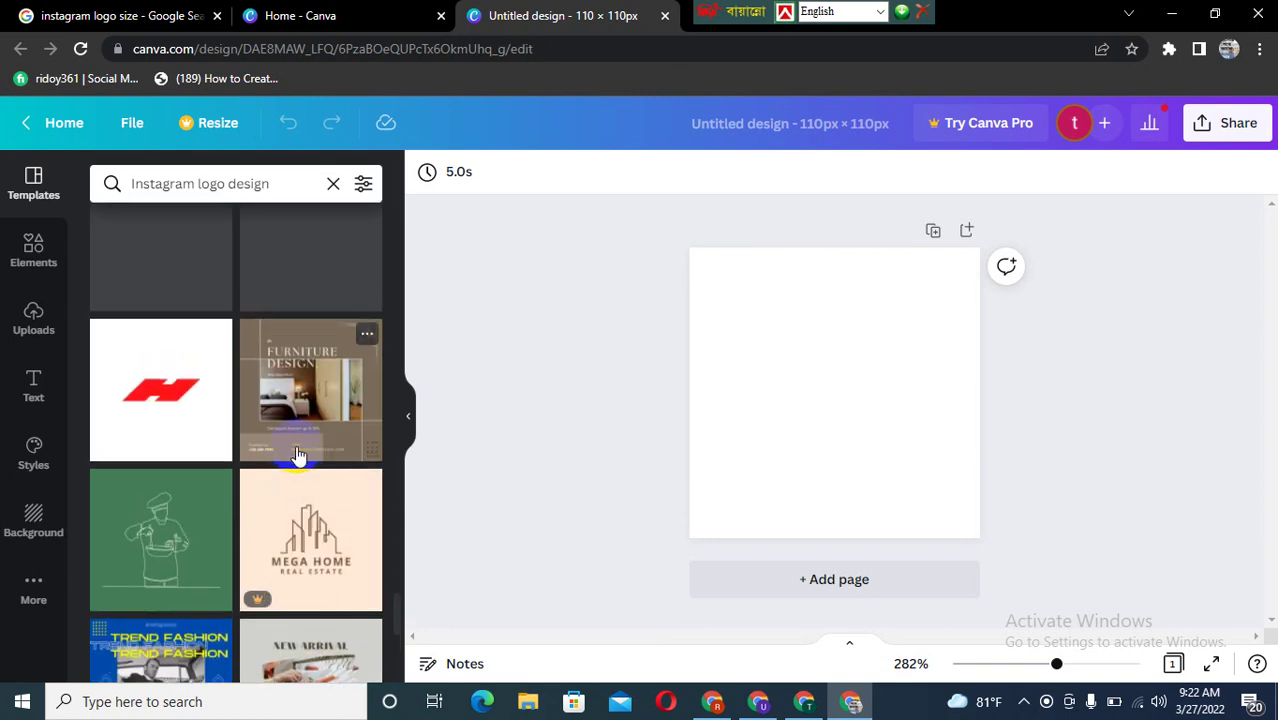
scroll(296, 456, down, 3)
scroll(296, 456, down, 2)
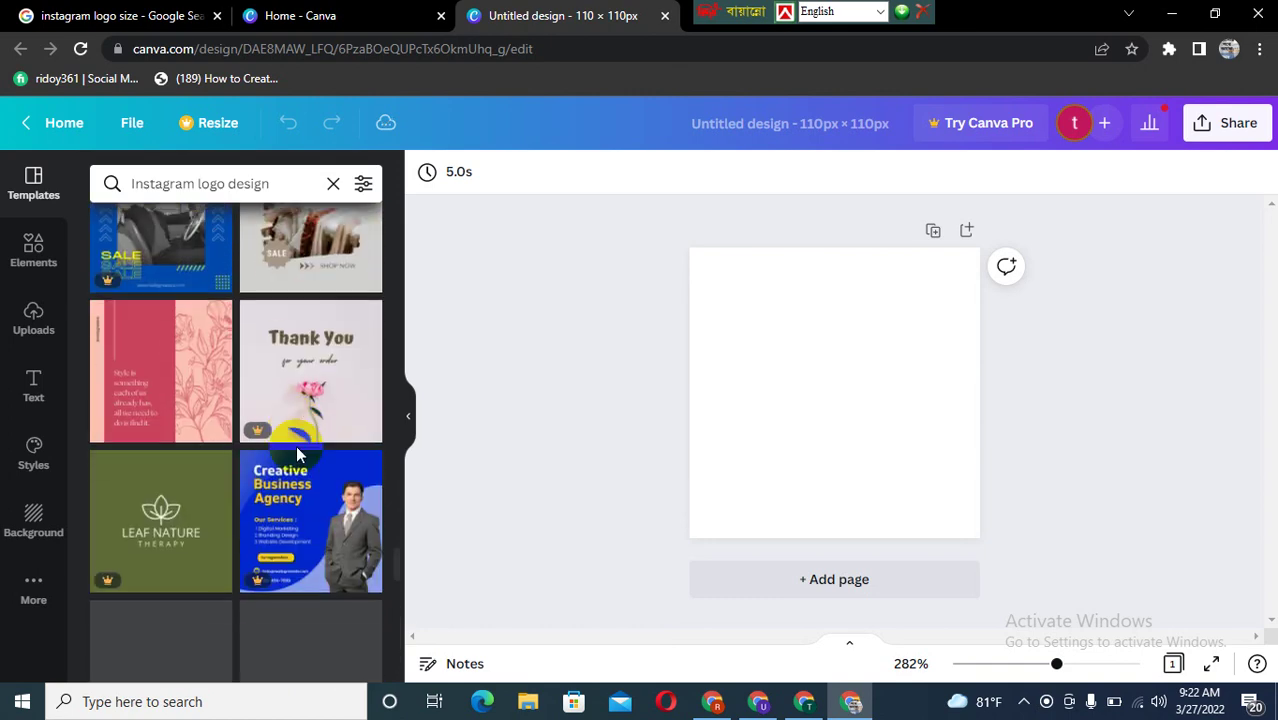
scroll(296, 455, down, 1)
scroll(296, 455, down, 1)
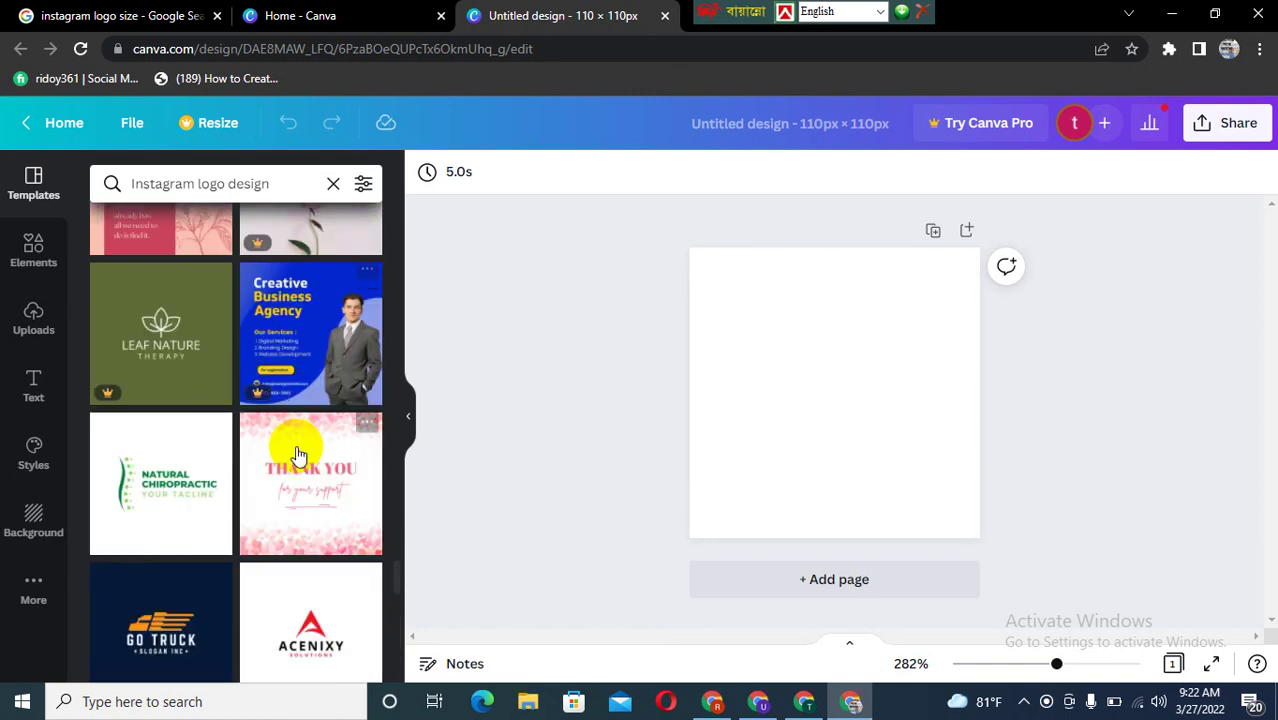
scroll(296, 455, up, 3)
scroll(296, 455, up, 3)
scroll(296, 445, up, 1)
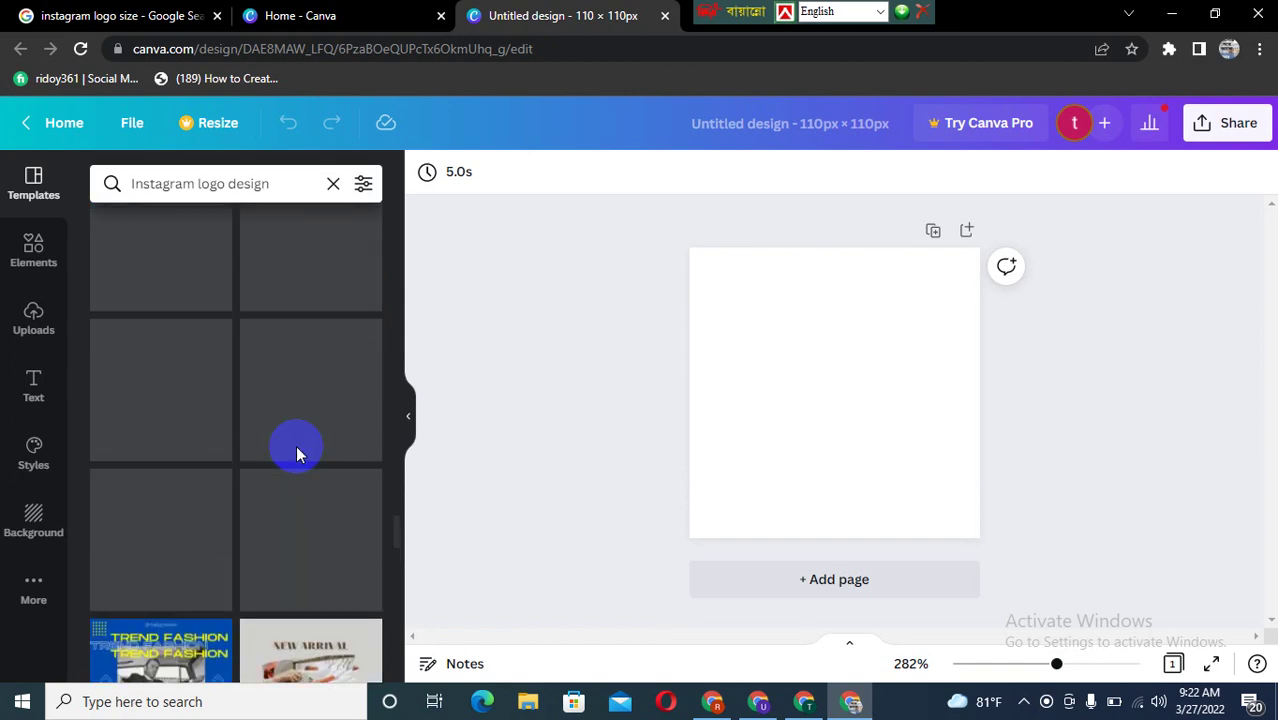
scroll(335, 450, up, 3)
scroll(335, 448, up, 2)
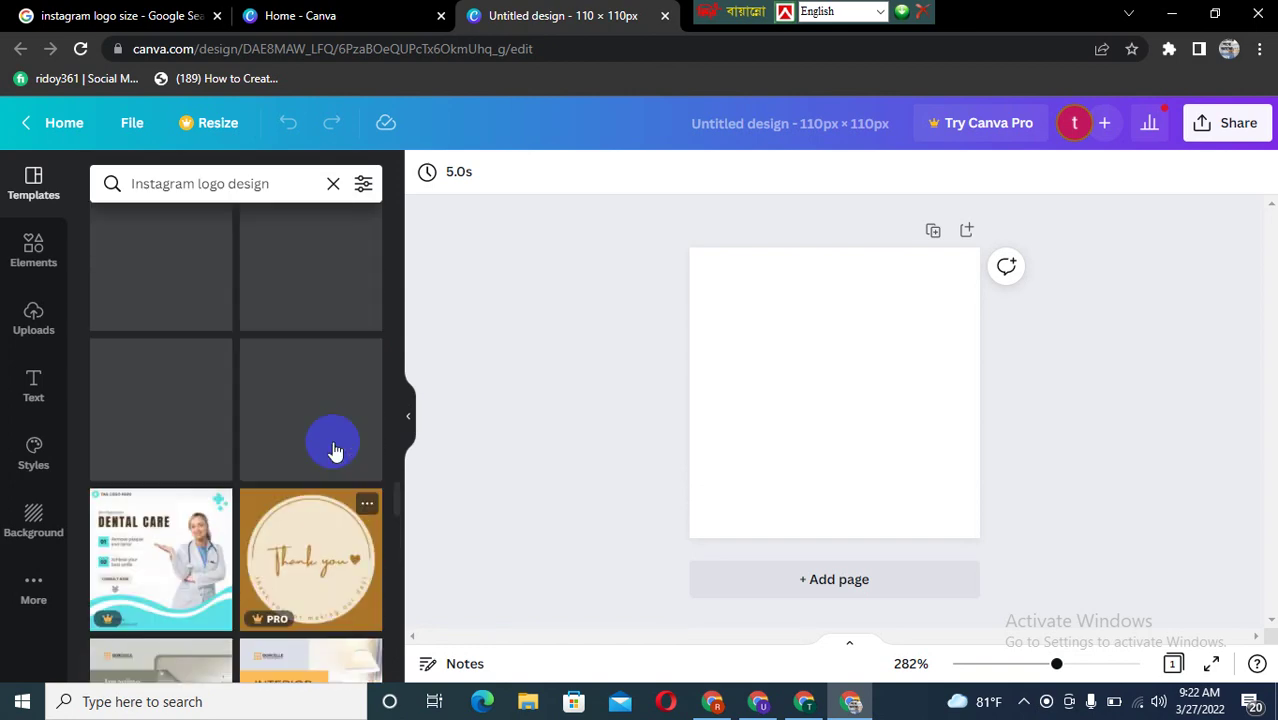
scroll(335, 446, up, 1)
mouse_move(311, 352)
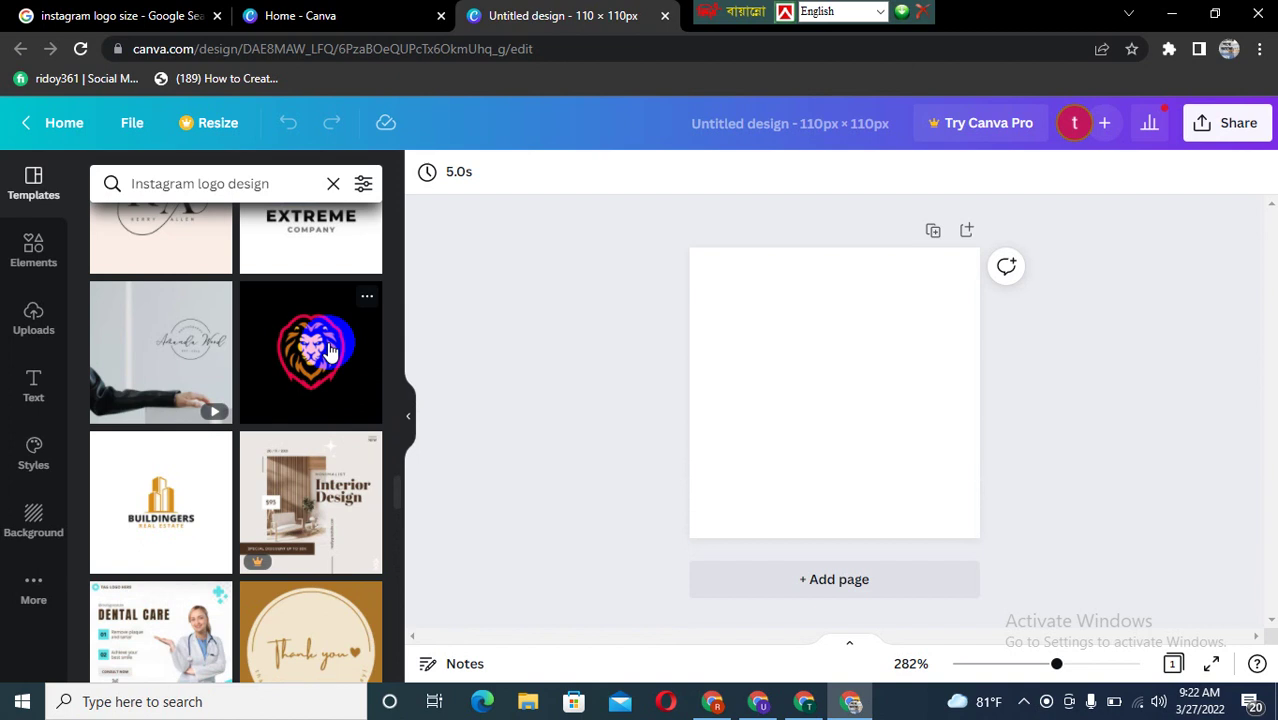
Apply the black lion-head logo template to the 110 × 110 canvas.
click(330, 350)
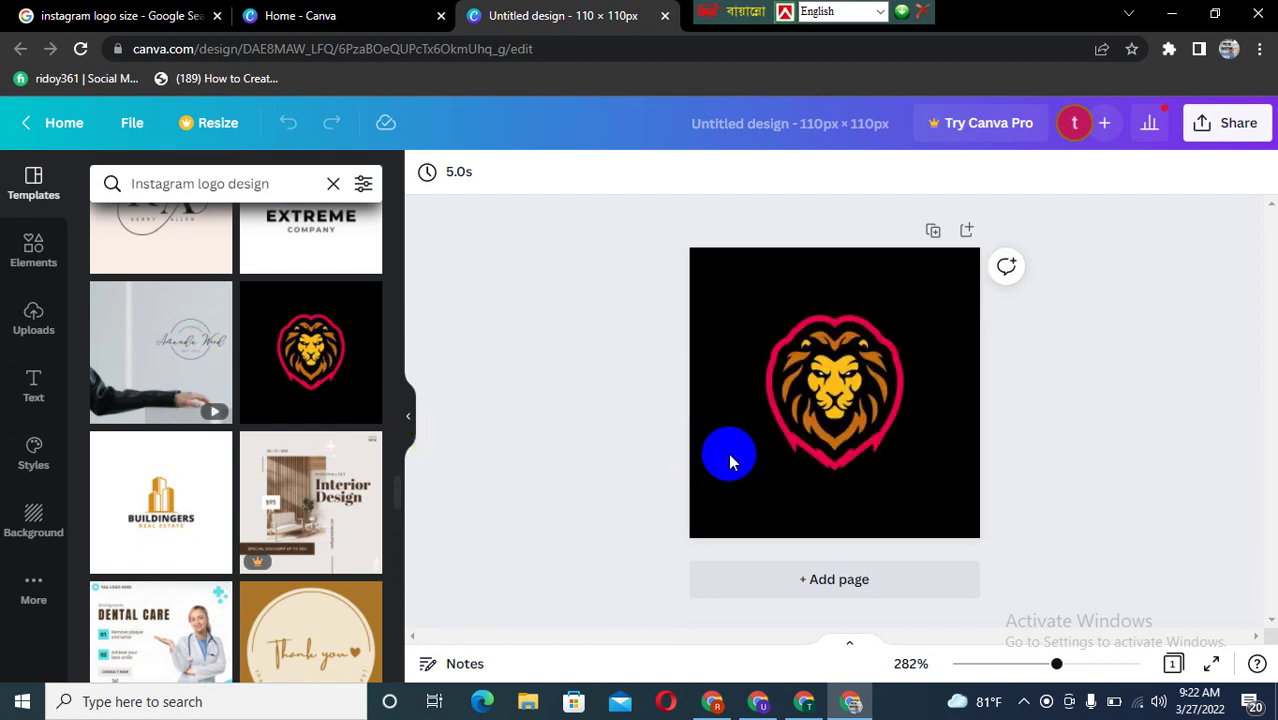
drag(330, 350, 728, 451)
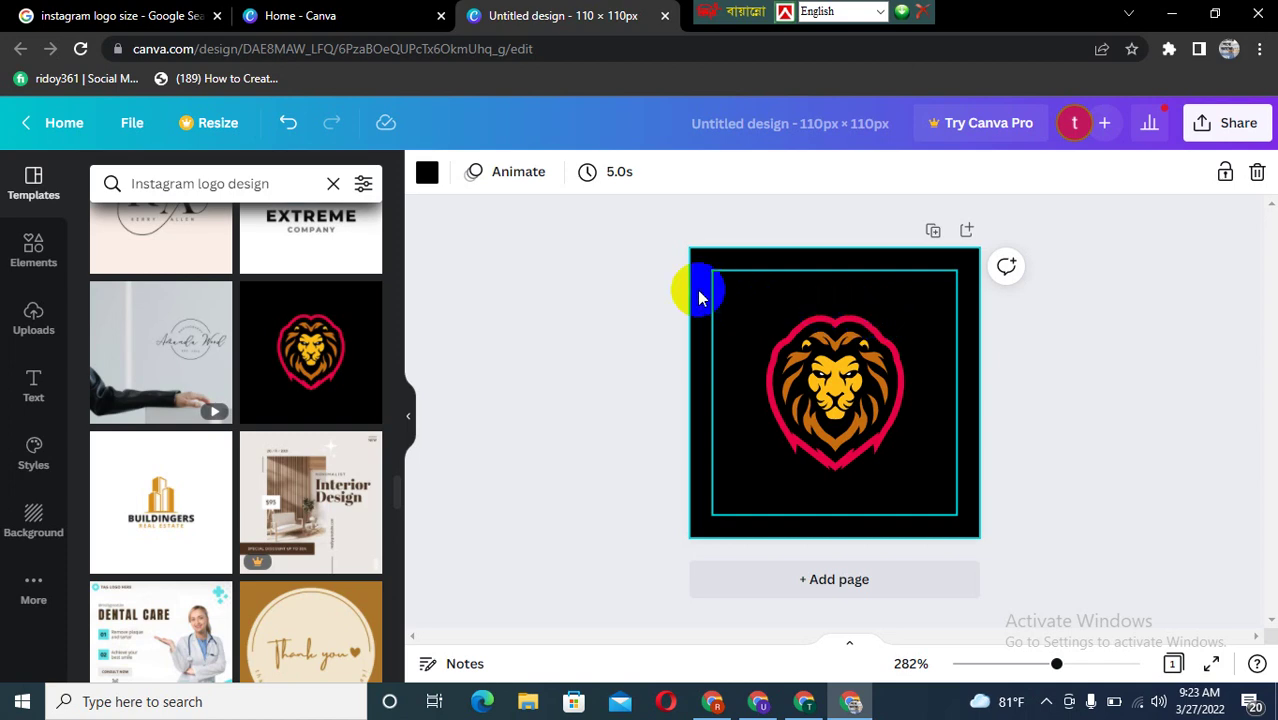
click(620, 295)
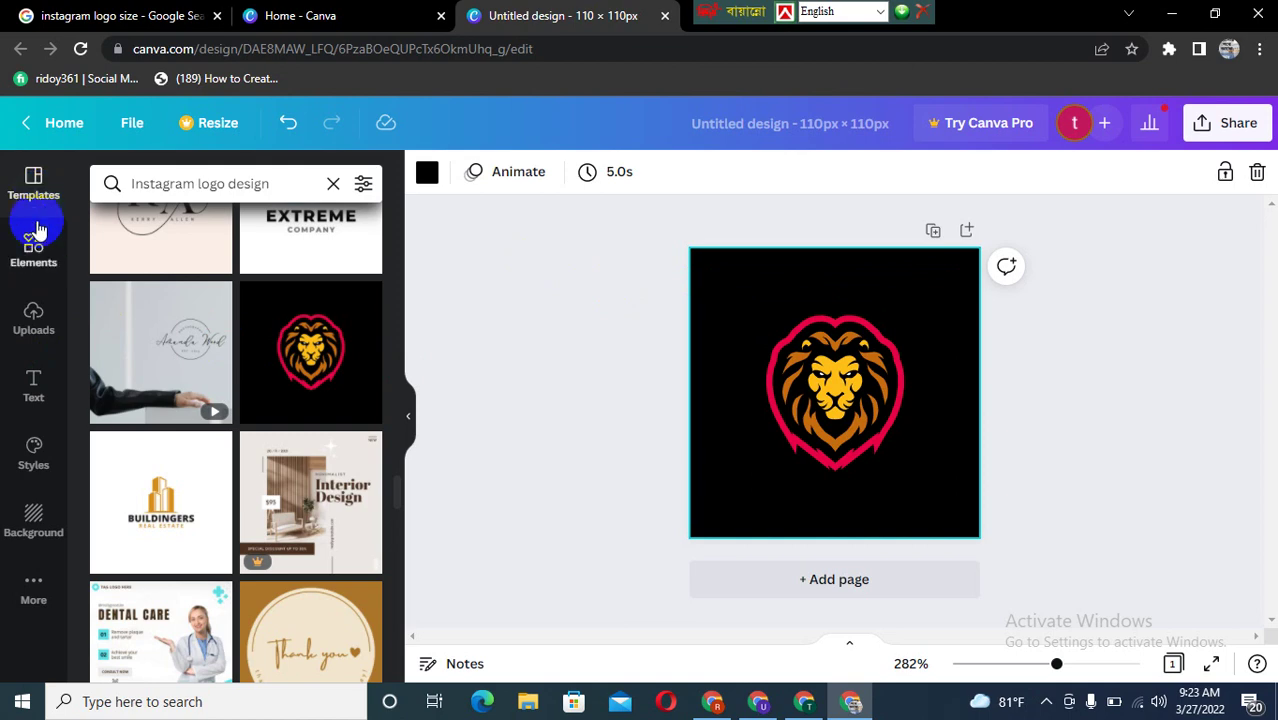
Browse the Lines & Shapes, Graphics and Photos sections of the Elements library.
click(34, 246)
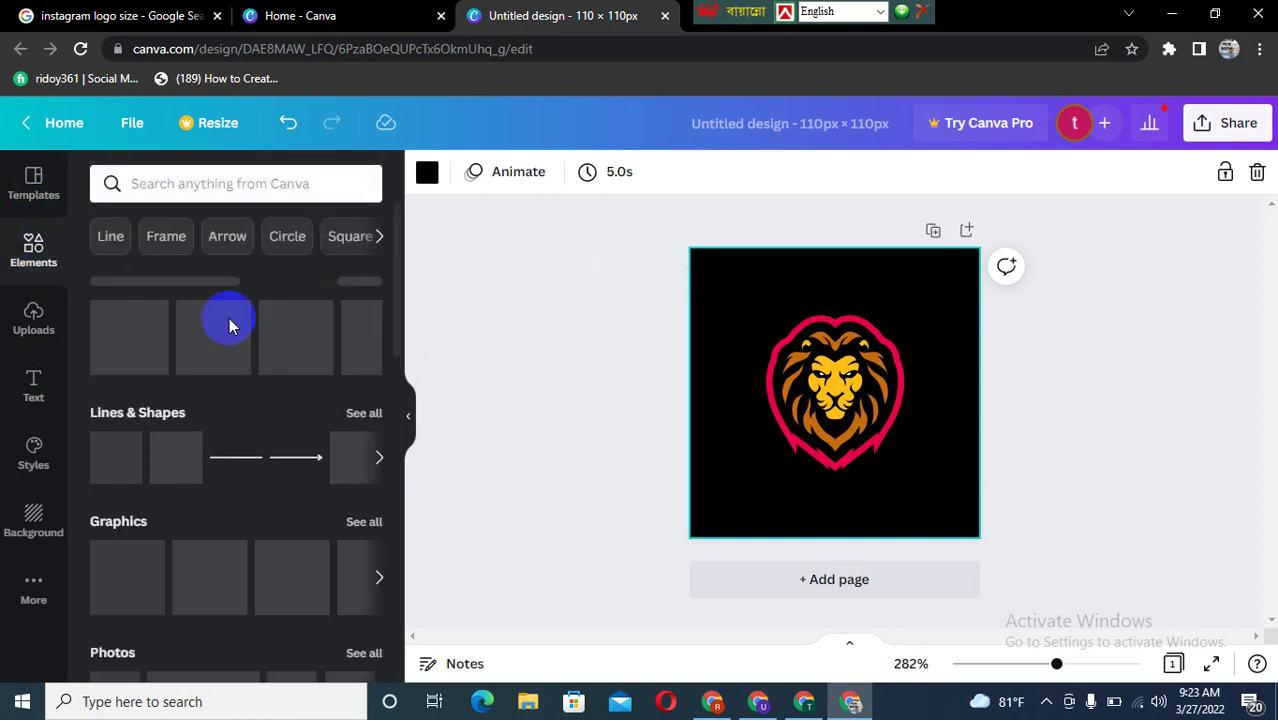
scroll(250, 441, down, 1)
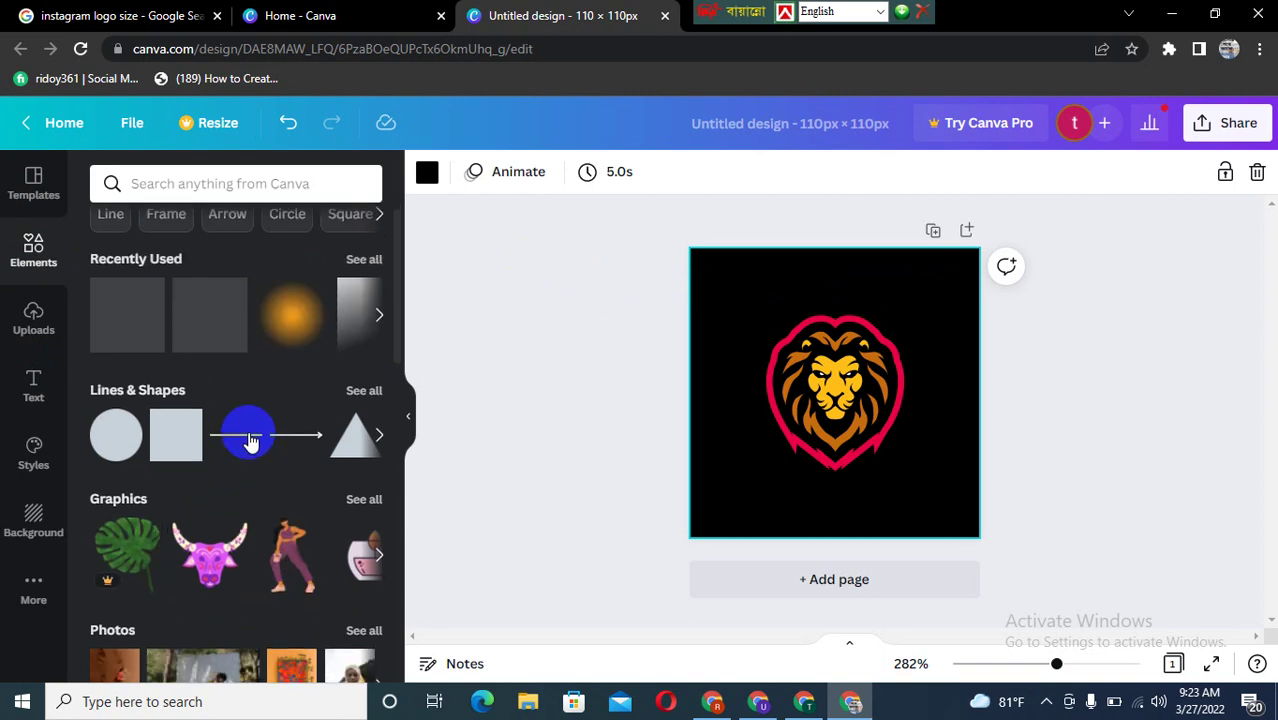
scroll(250, 441, down, 3)
scroll(249, 437, down, 2)
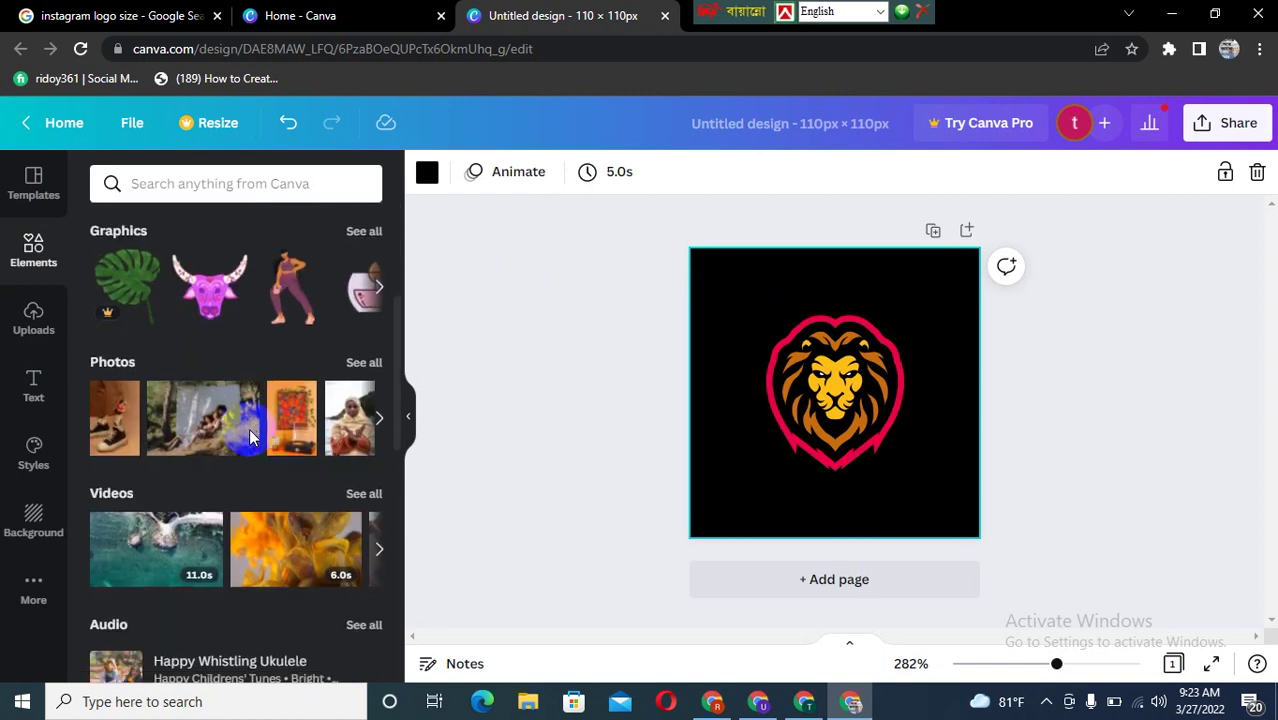
scroll(249, 437, up, 1)
scroll(250, 430, up, 4)
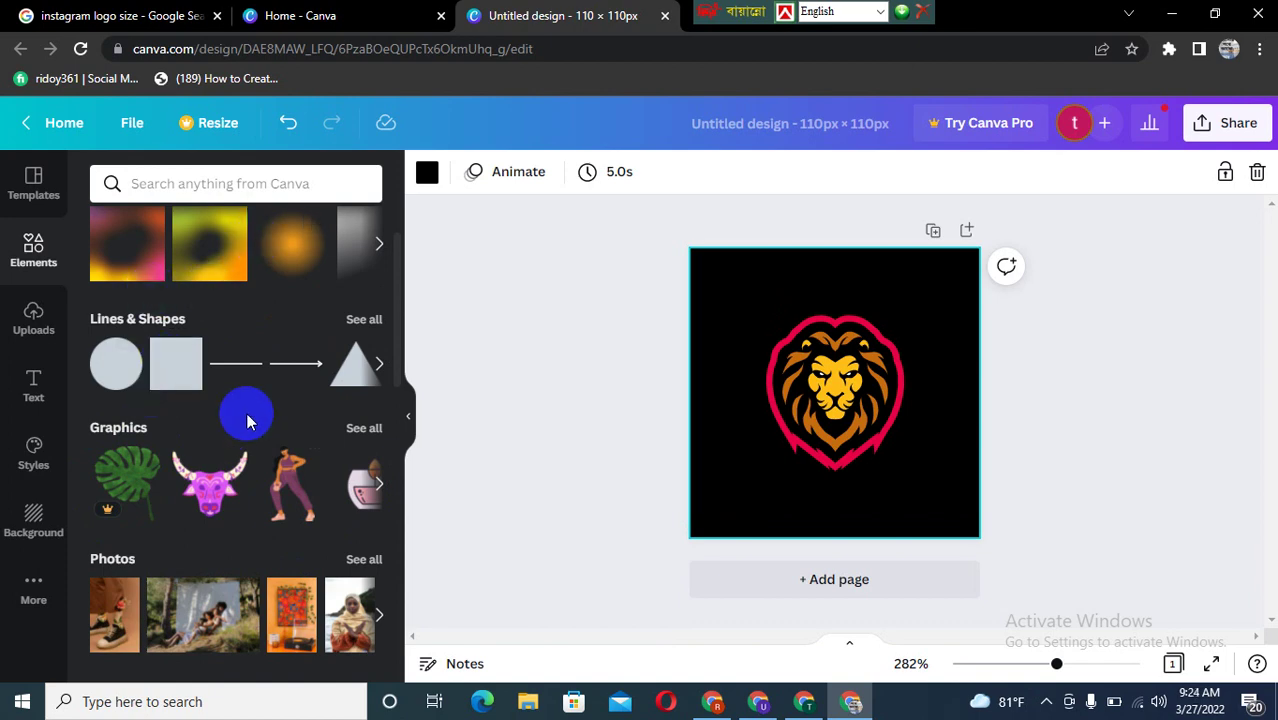
scroll(246, 412, down, 1)
scroll(246, 412, up, 1)
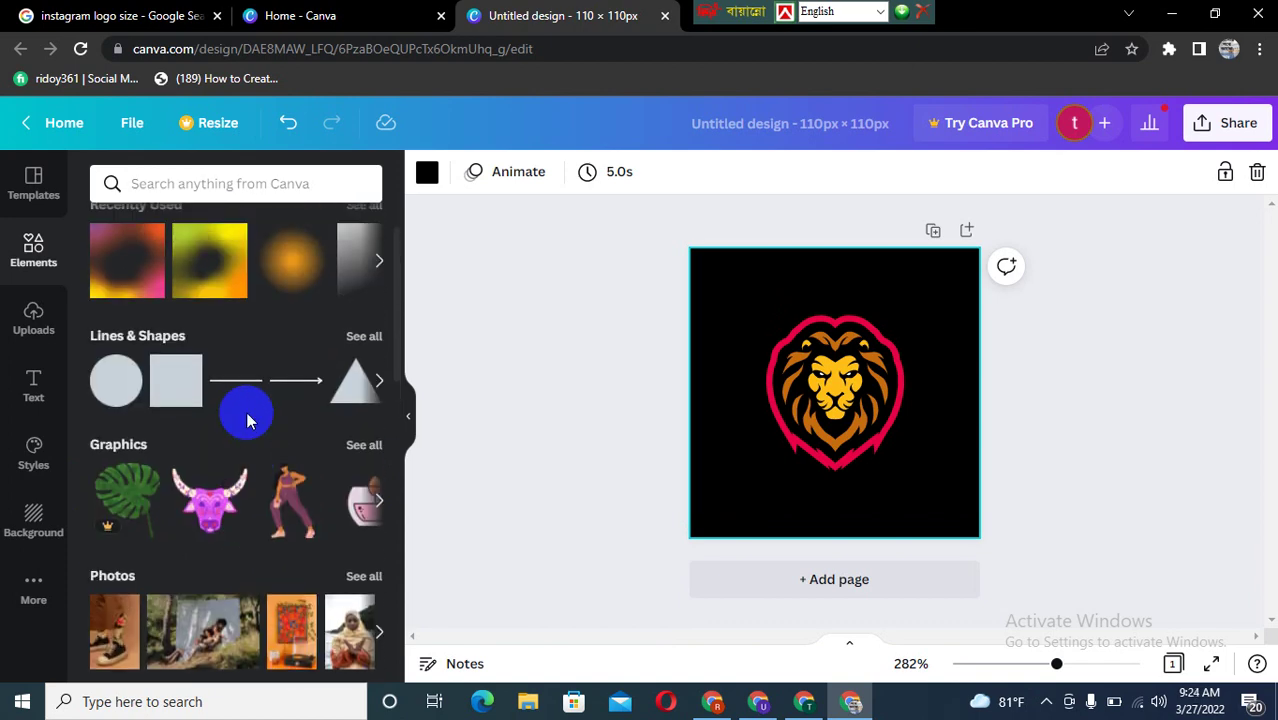
scroll(246, 411, up, 1)
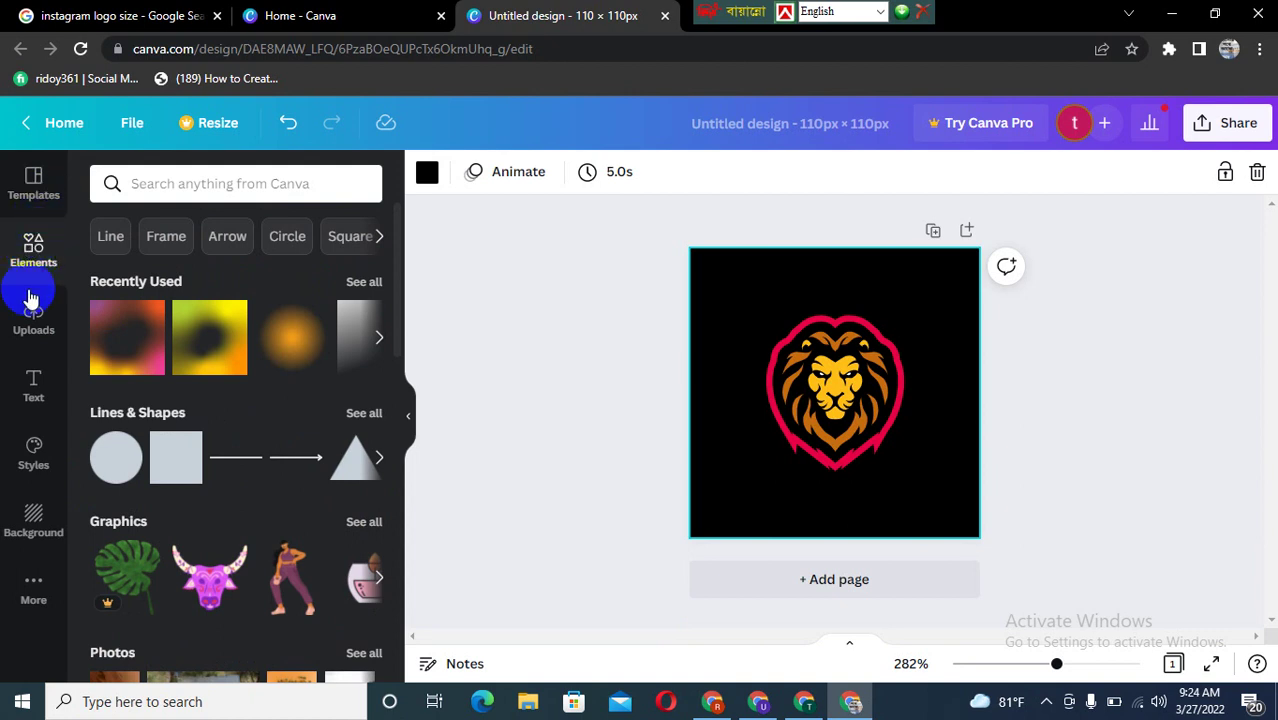
Add the Happy Birthday text combination from the Text panel over the lion.
click(35, 398)
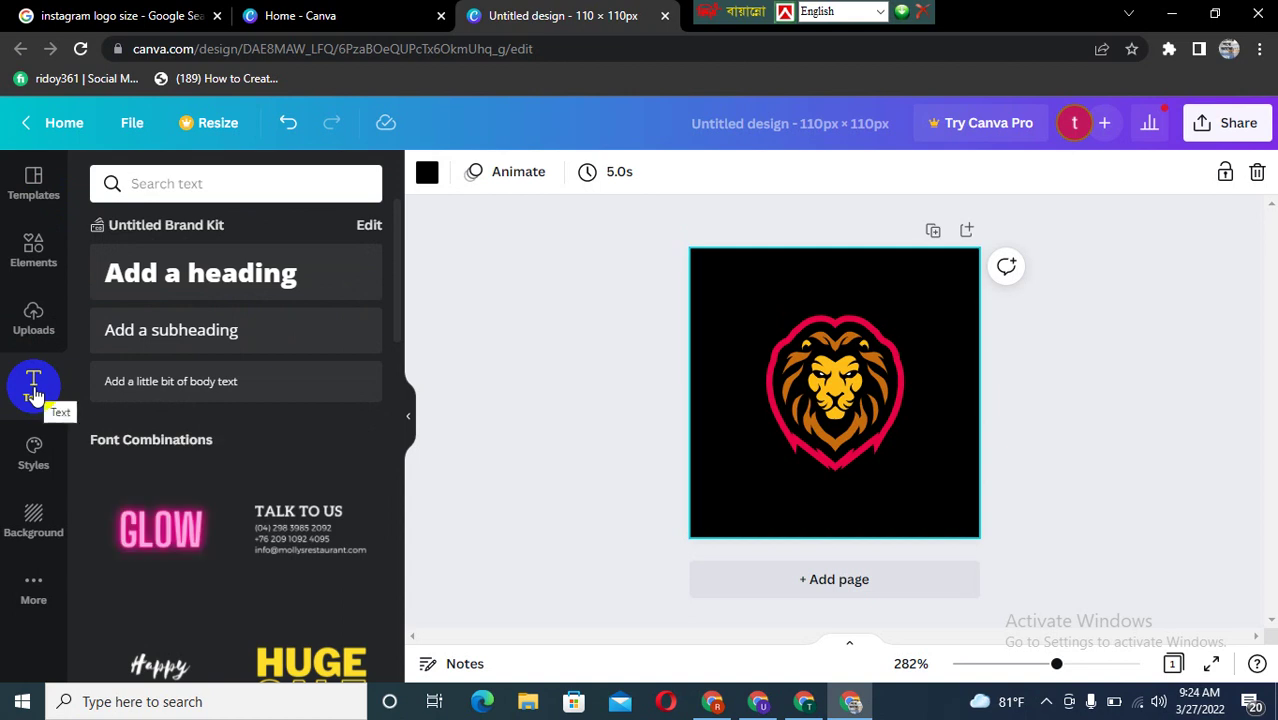
scroll(233, 385, down, 1)
scroll(233, 381, down, 2)
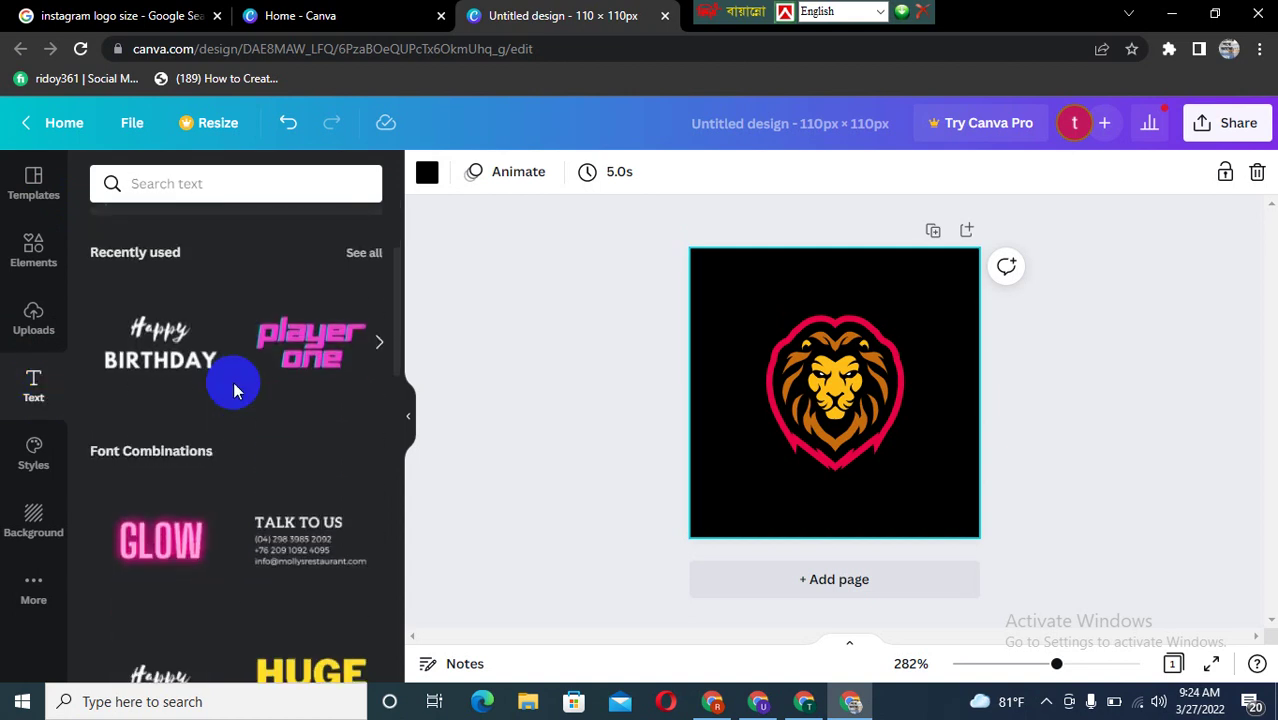
click(172, 371)
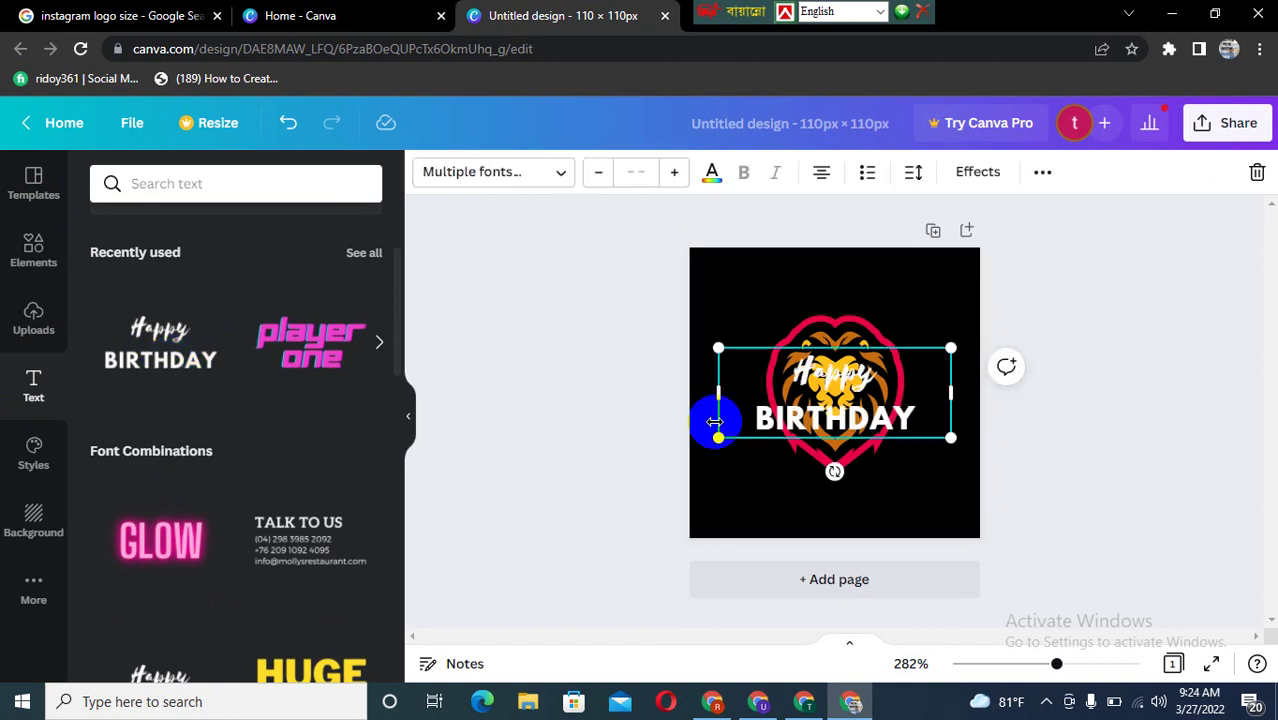
Select the word 'Happy' and overwrite it so only BIRTHDAY remains.
click(848, 371)
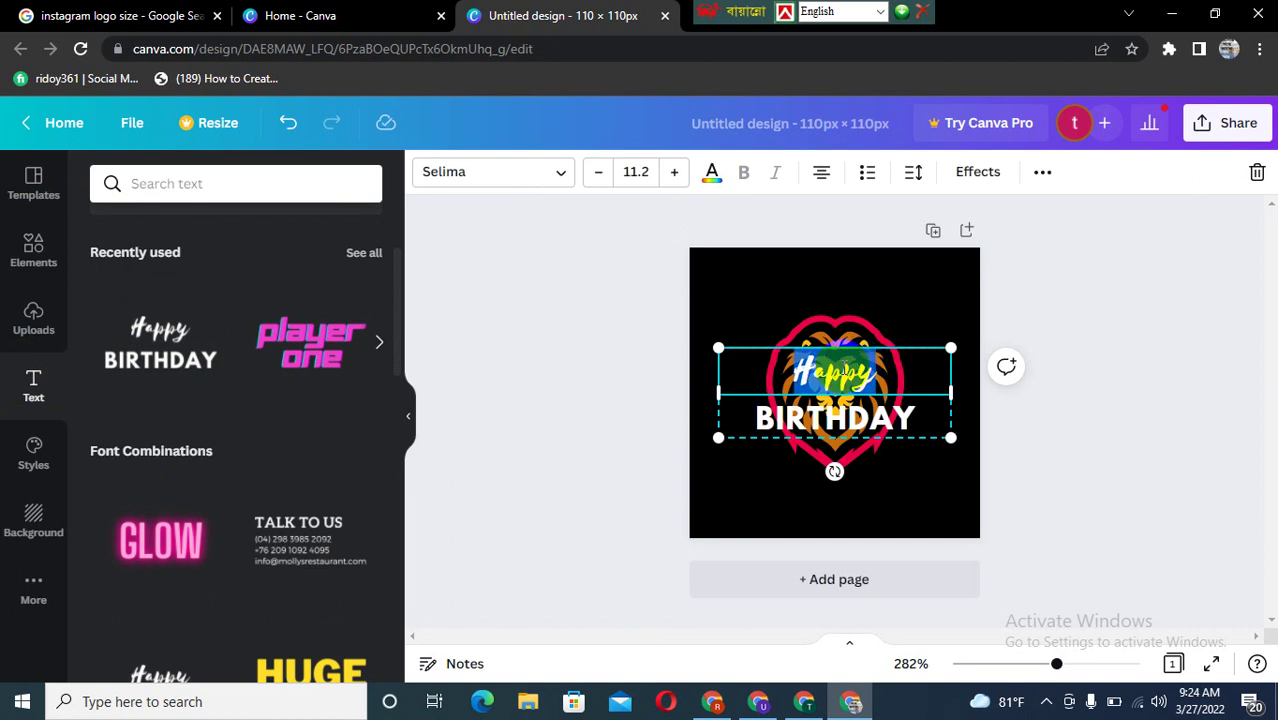
right_click(844, 373)
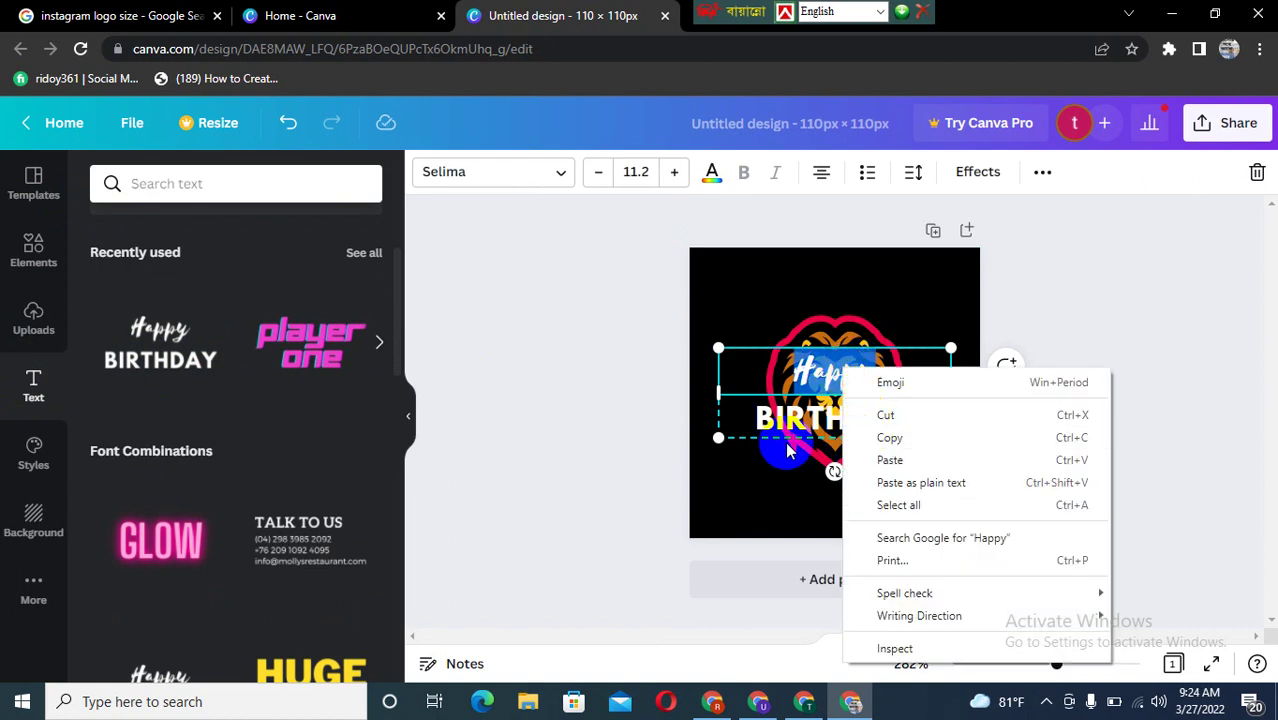
click(749, 369)
mouse_move(749, 369)
mouse_down()
mouse_move(875, 375)
mouse_move(887, 364)
mouse_up()
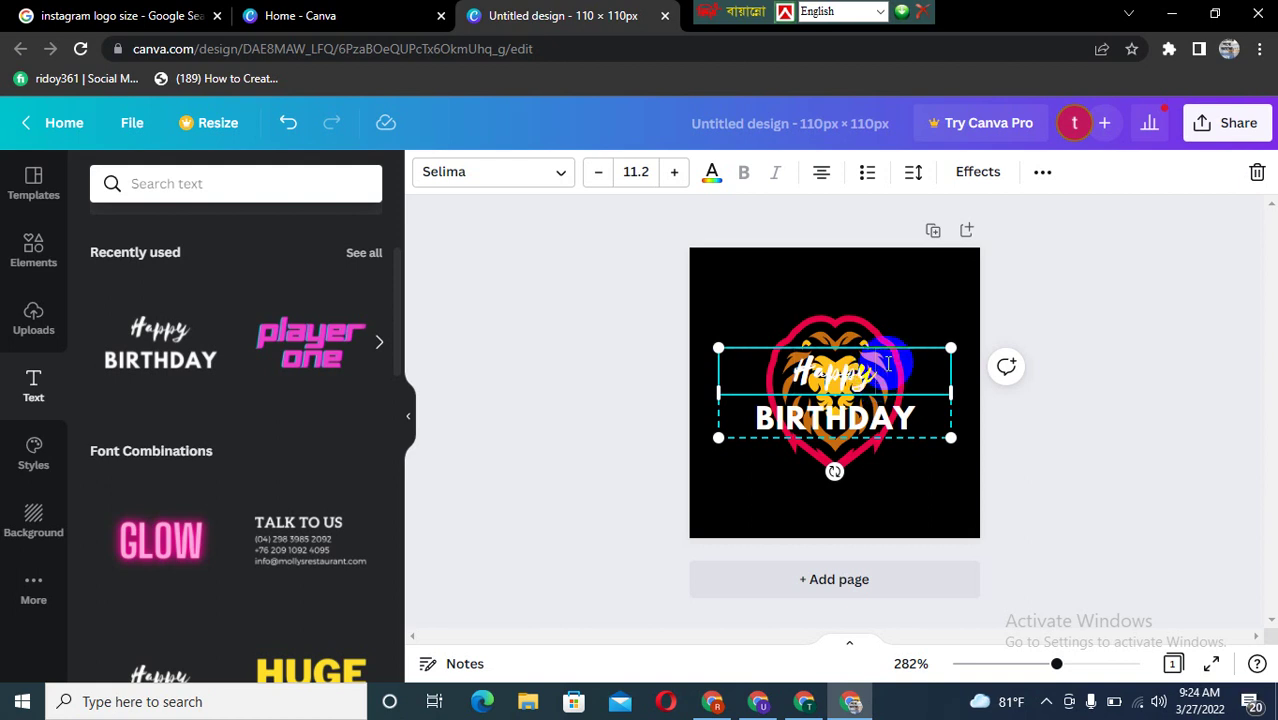
text(#)
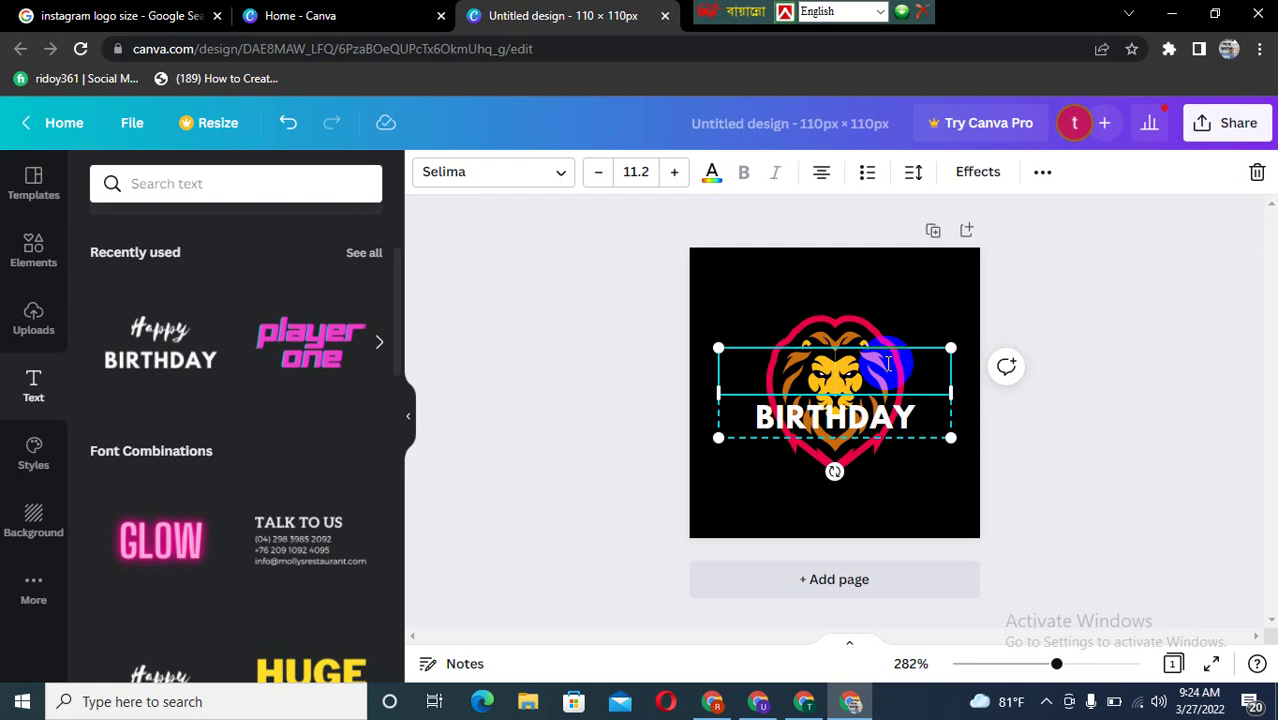
Nudge the BIRTHDAY text box higher on the lion and delete its word.
click(914, 424)
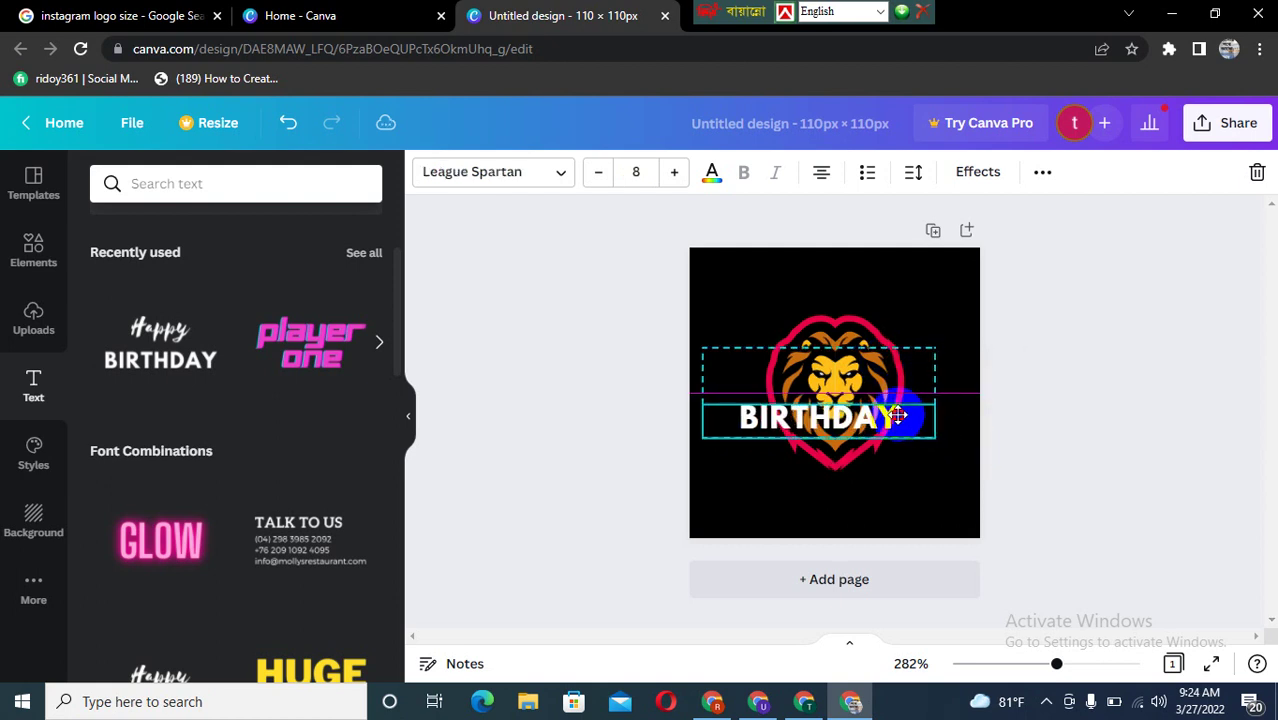
drag(914, 424, 922, 406)
double_click(922, 406)
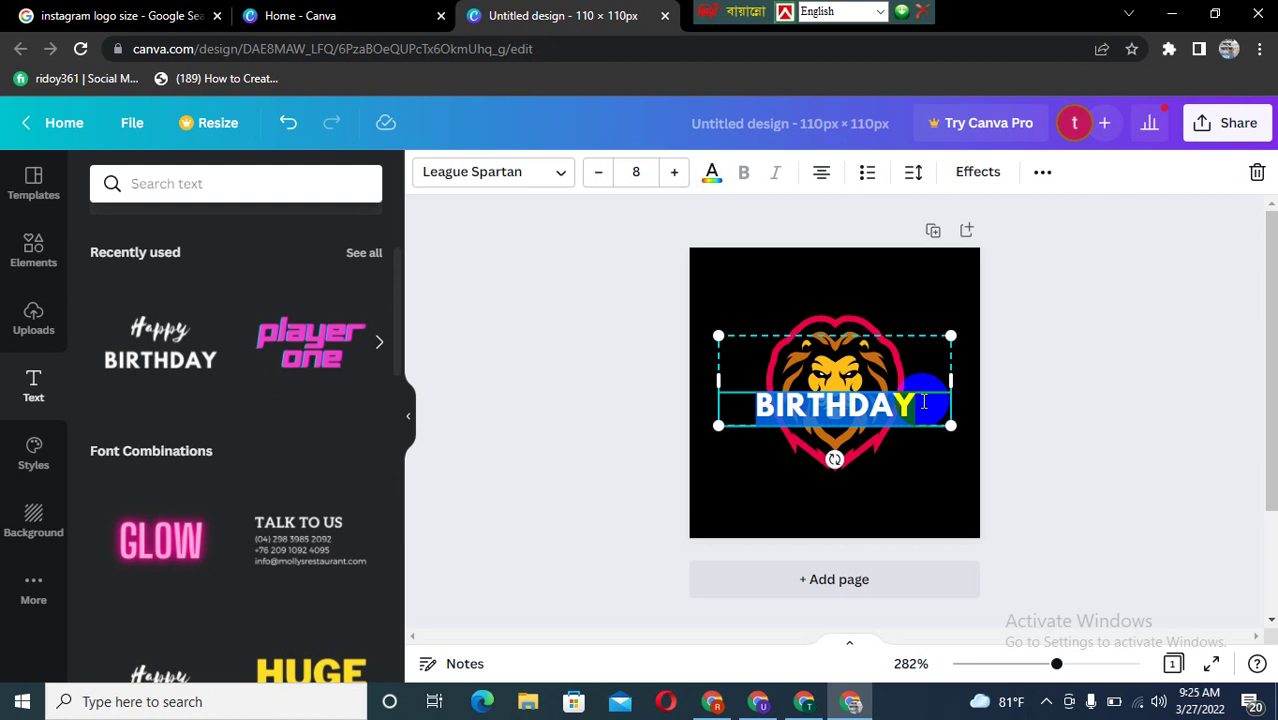
key(BackSpace)
Type 'SOCIAL MEDIA DESIGNER TR', fixing the misspelled DESIGNER.
text(SOC)
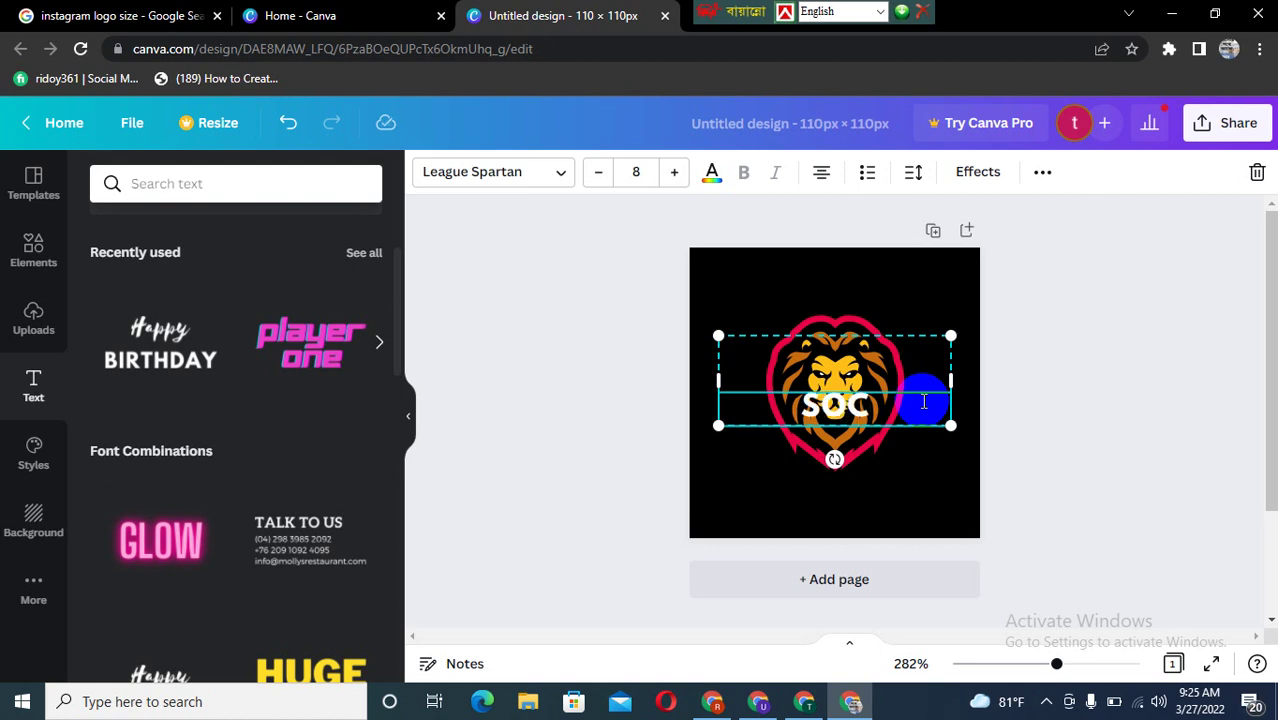
text(IAL)
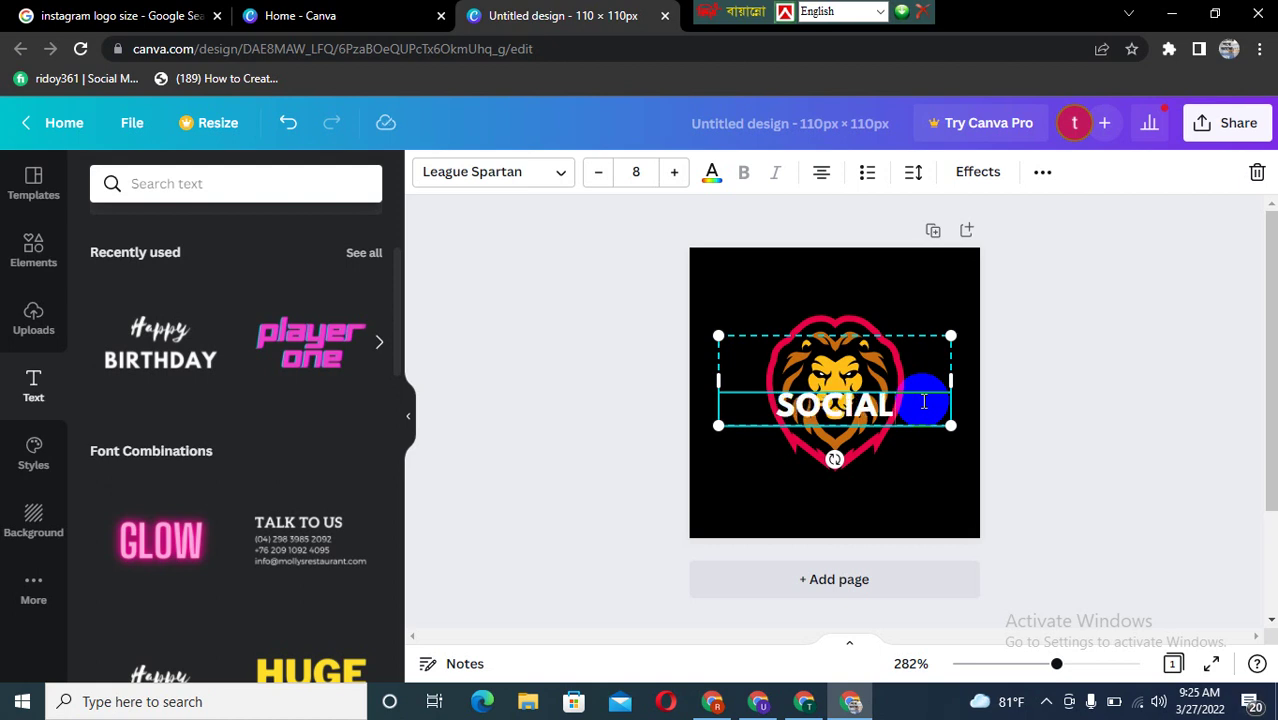
text( MED)
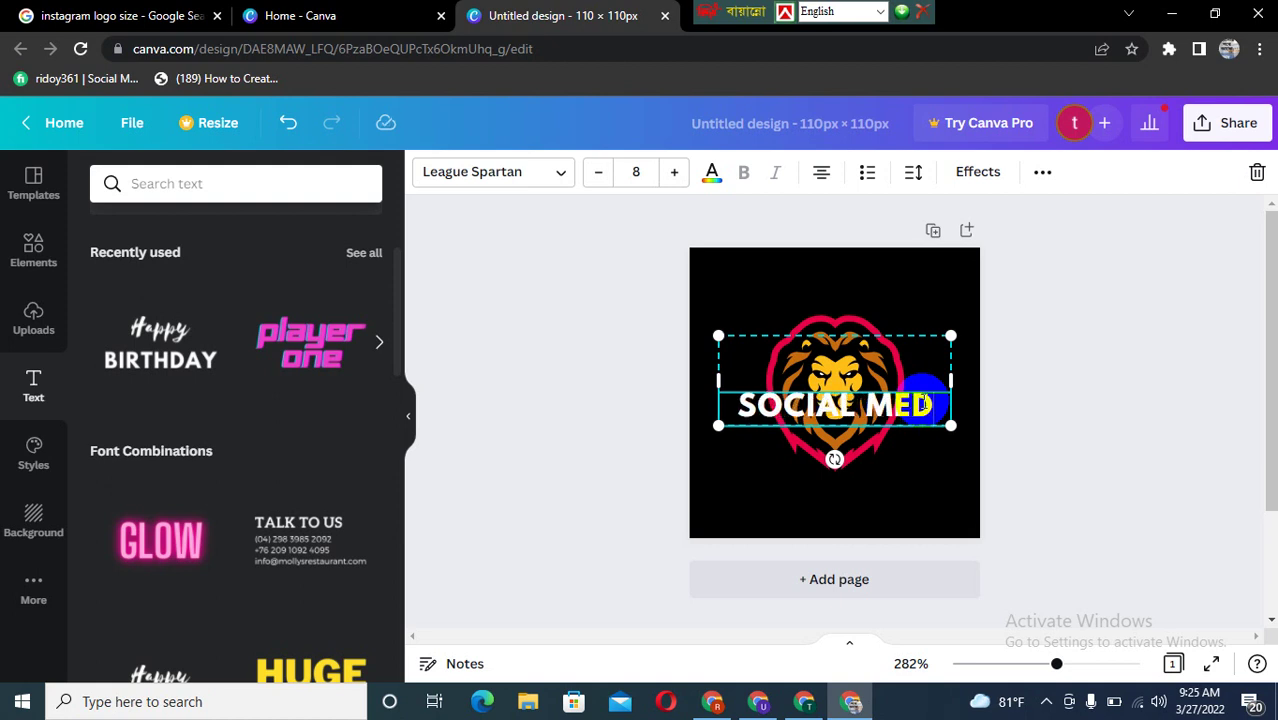
text(IA DES)
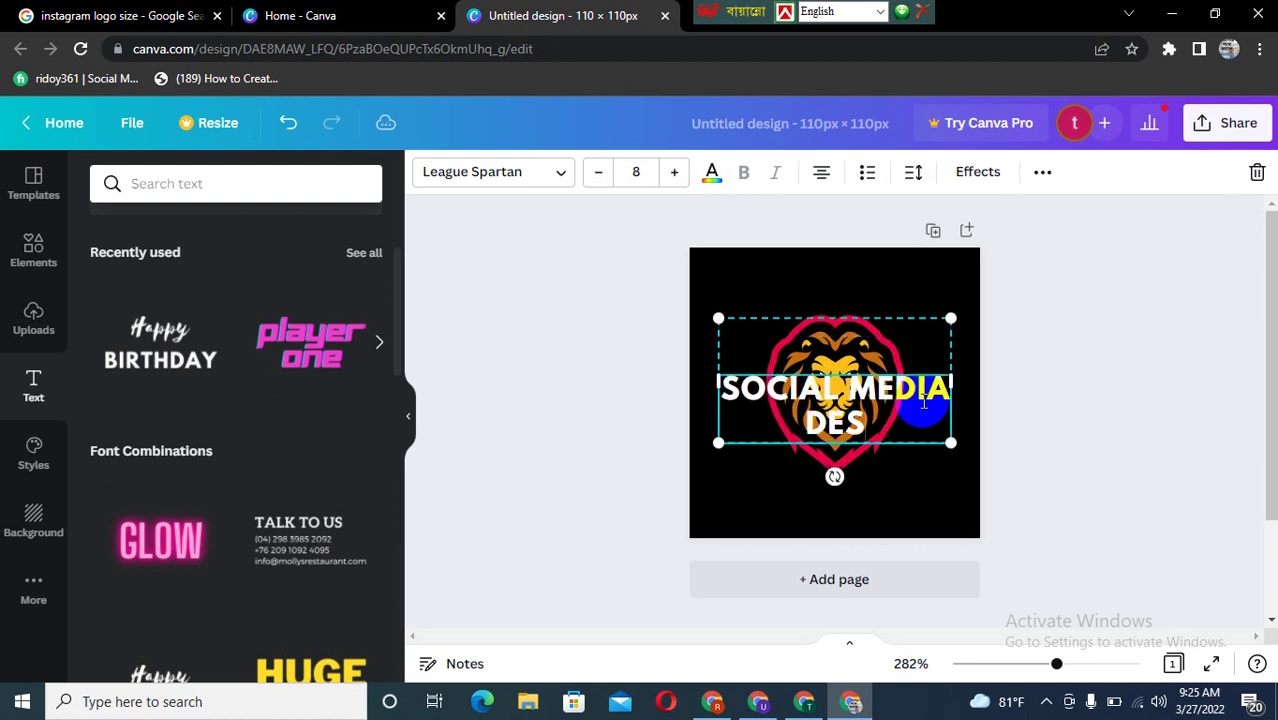
text(IG)
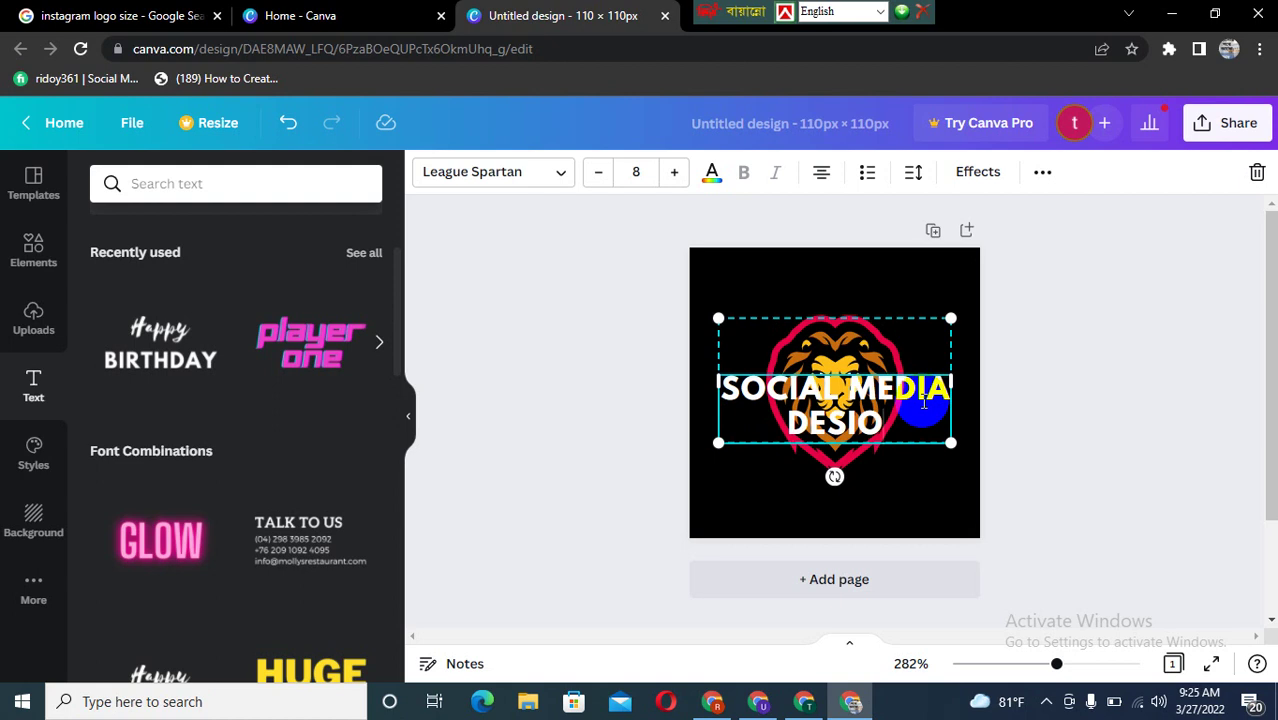
key(BackSpace)
text(I)
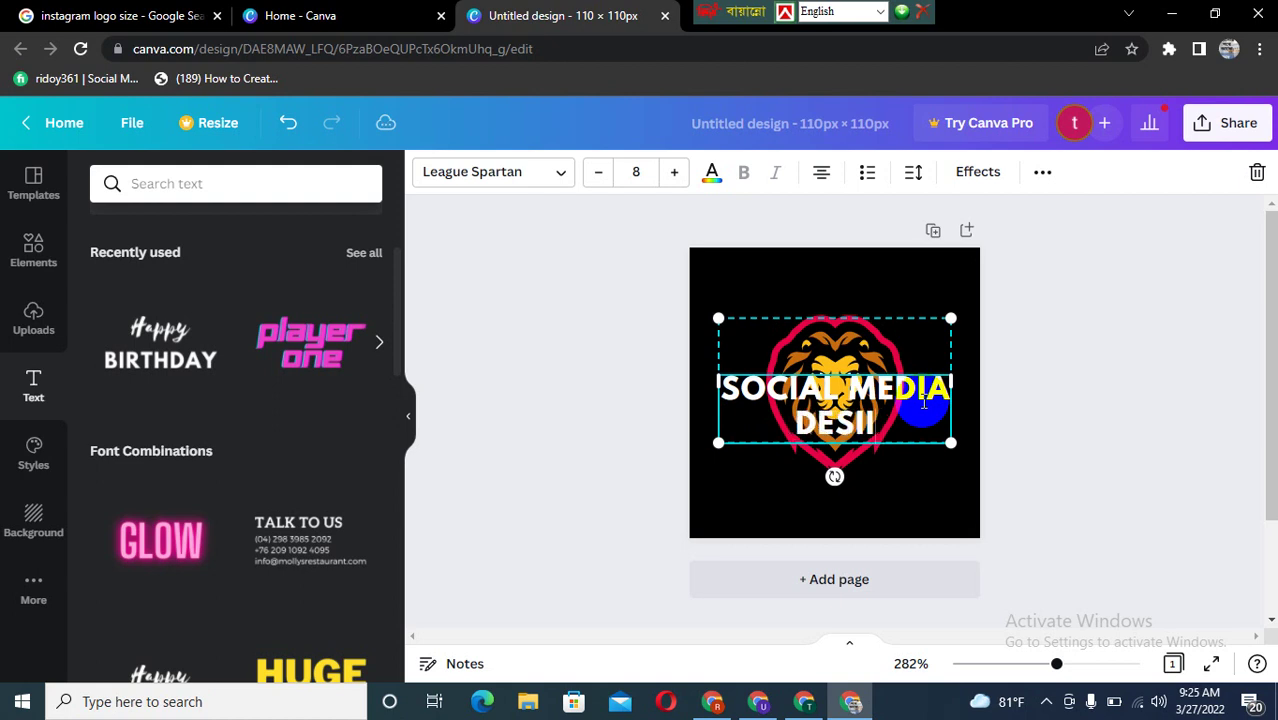
text(G)
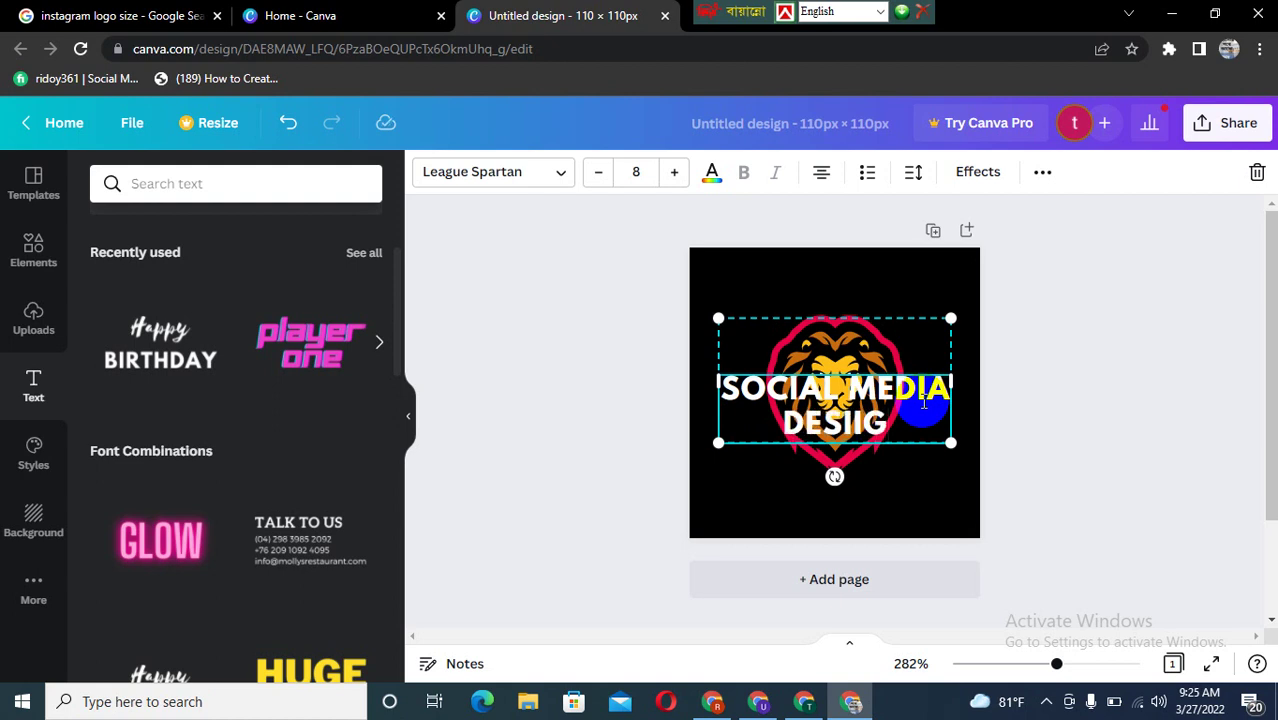
text(NER)
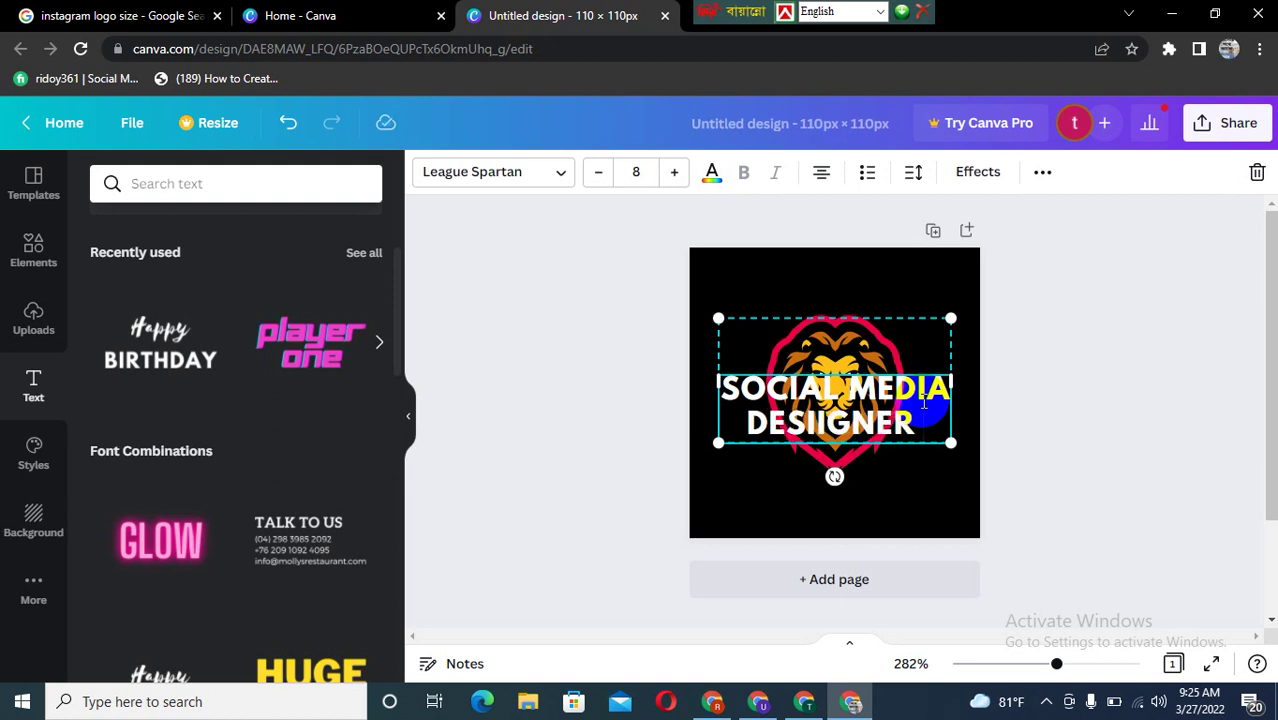
text( TR)
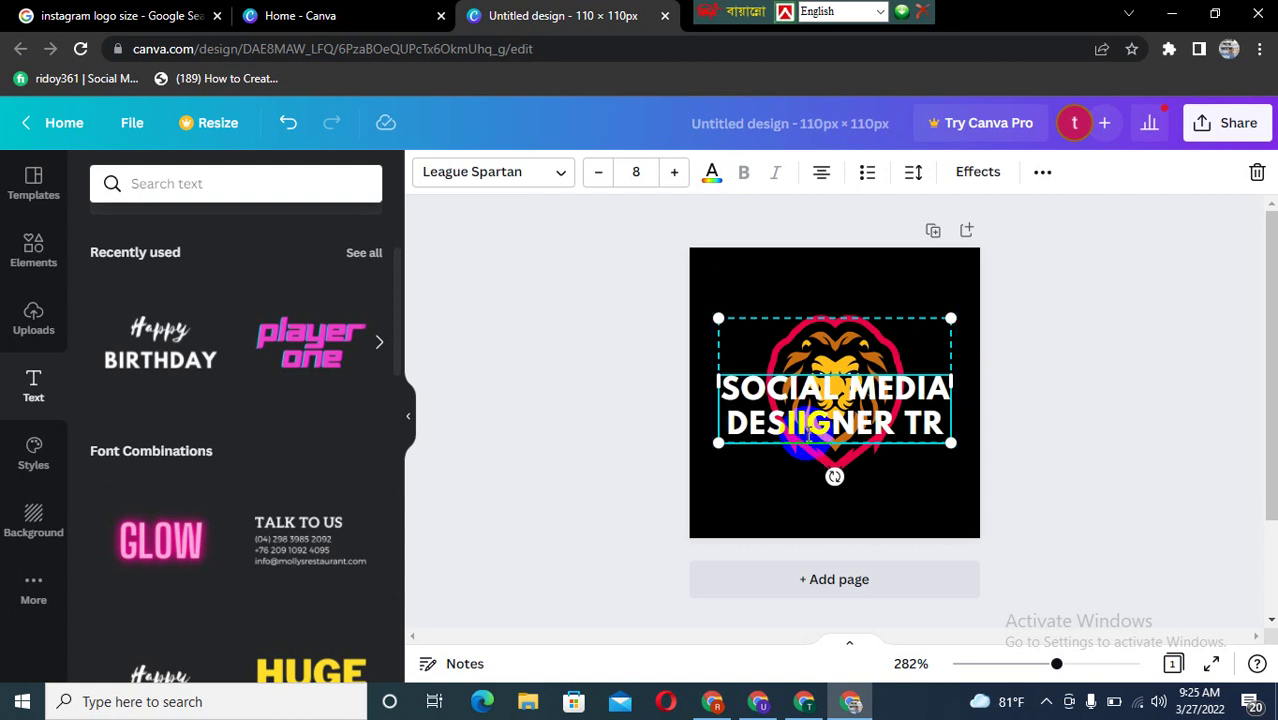
key(BackSpace)
key(BackSpace)
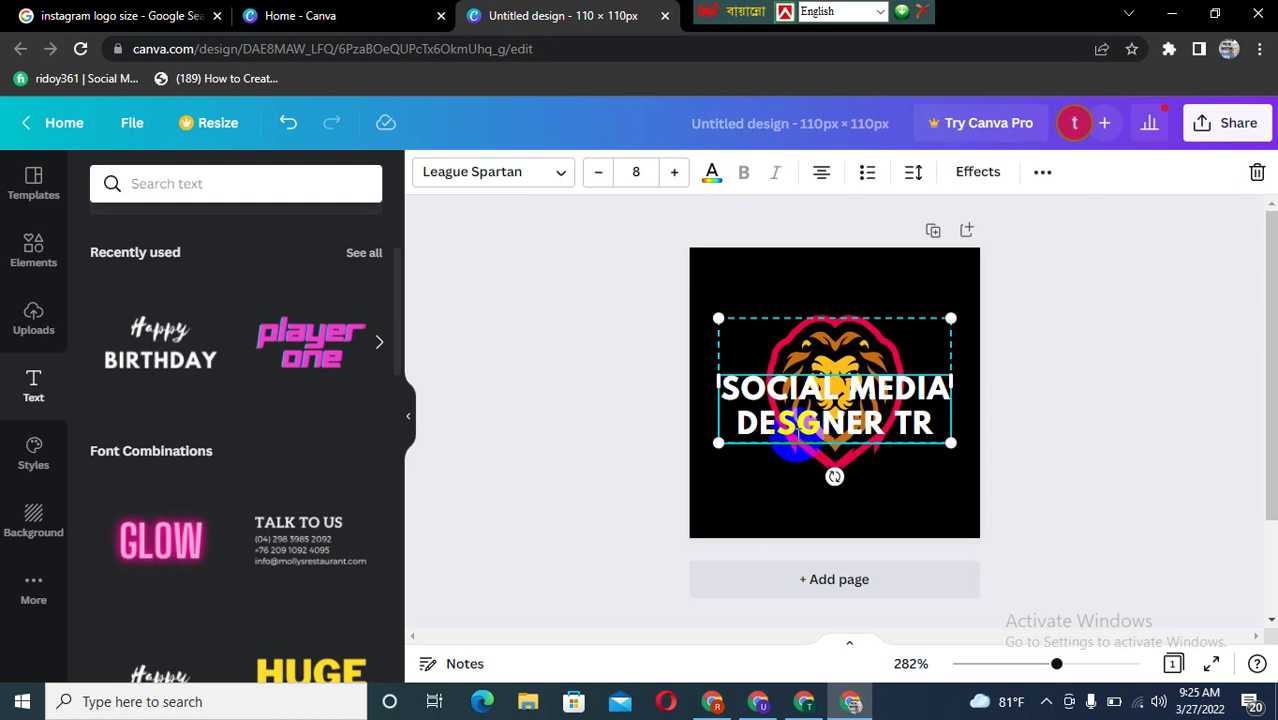
text(I)
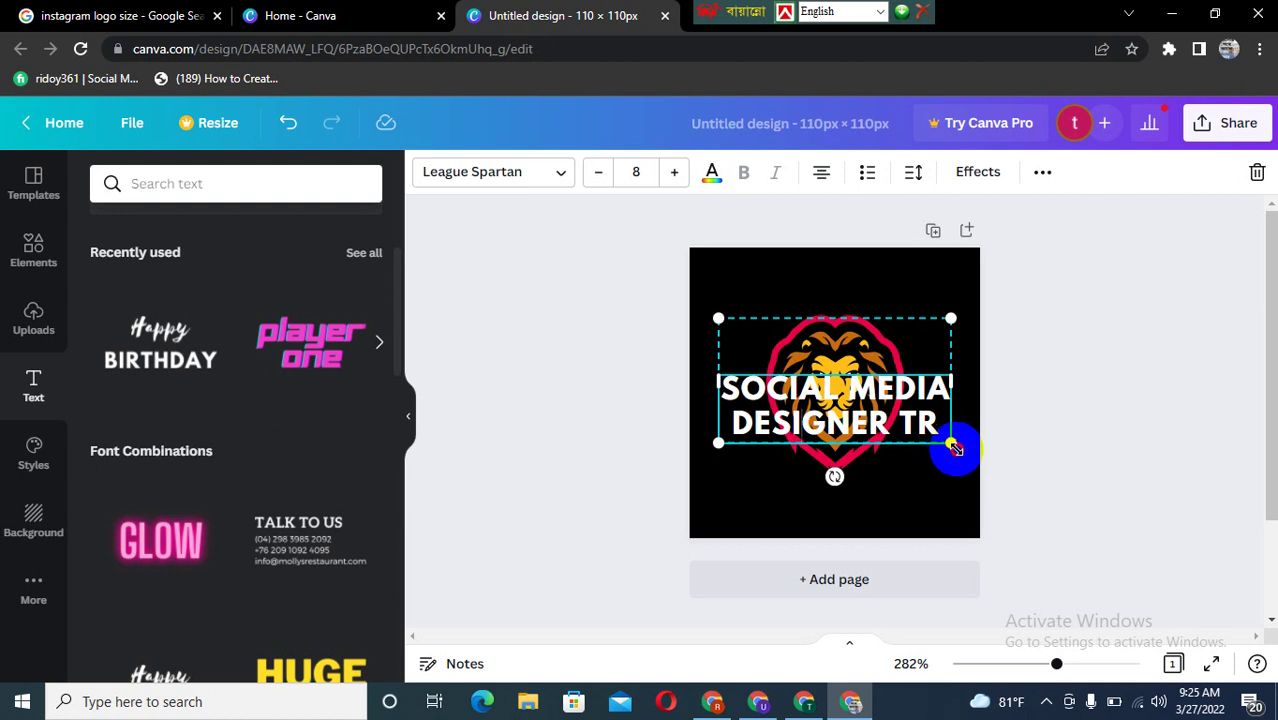
Enlarge the SOCIAL MEDIA DESIGNER TR text slightly, ungroup it, and nudge it on the logo.
drag(952, 446, 958, 453)
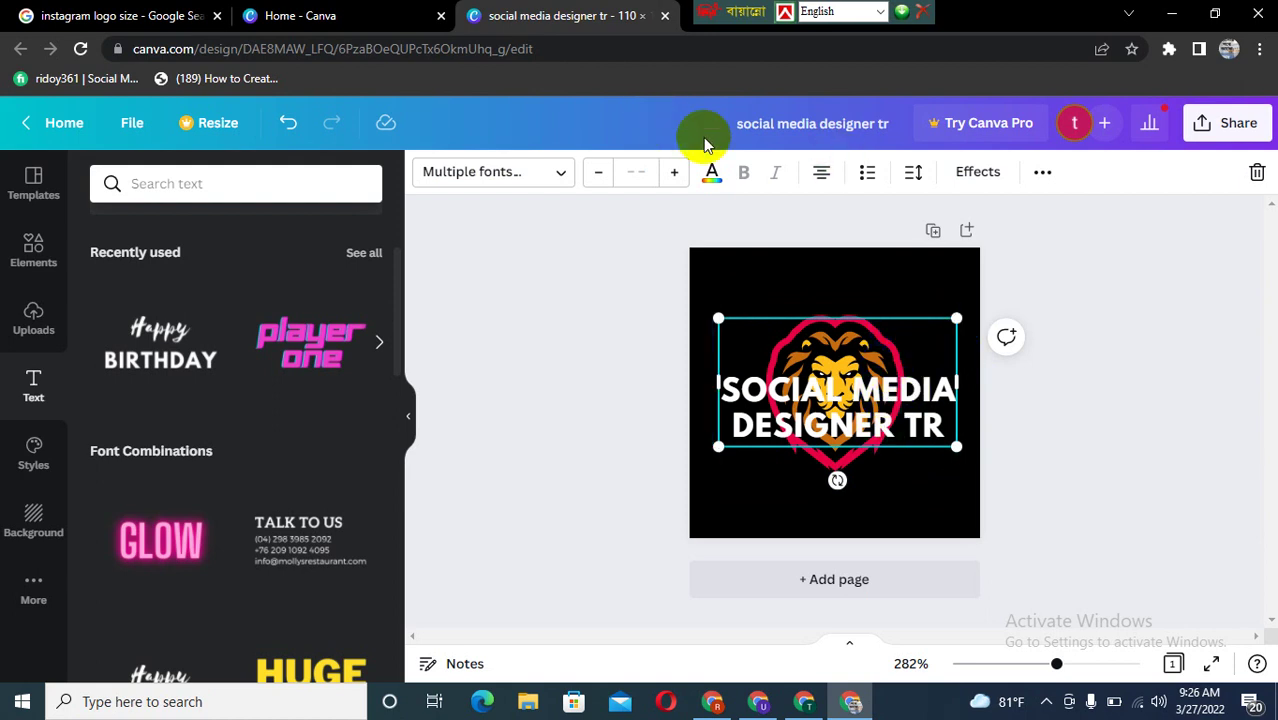
click(1043, 173)
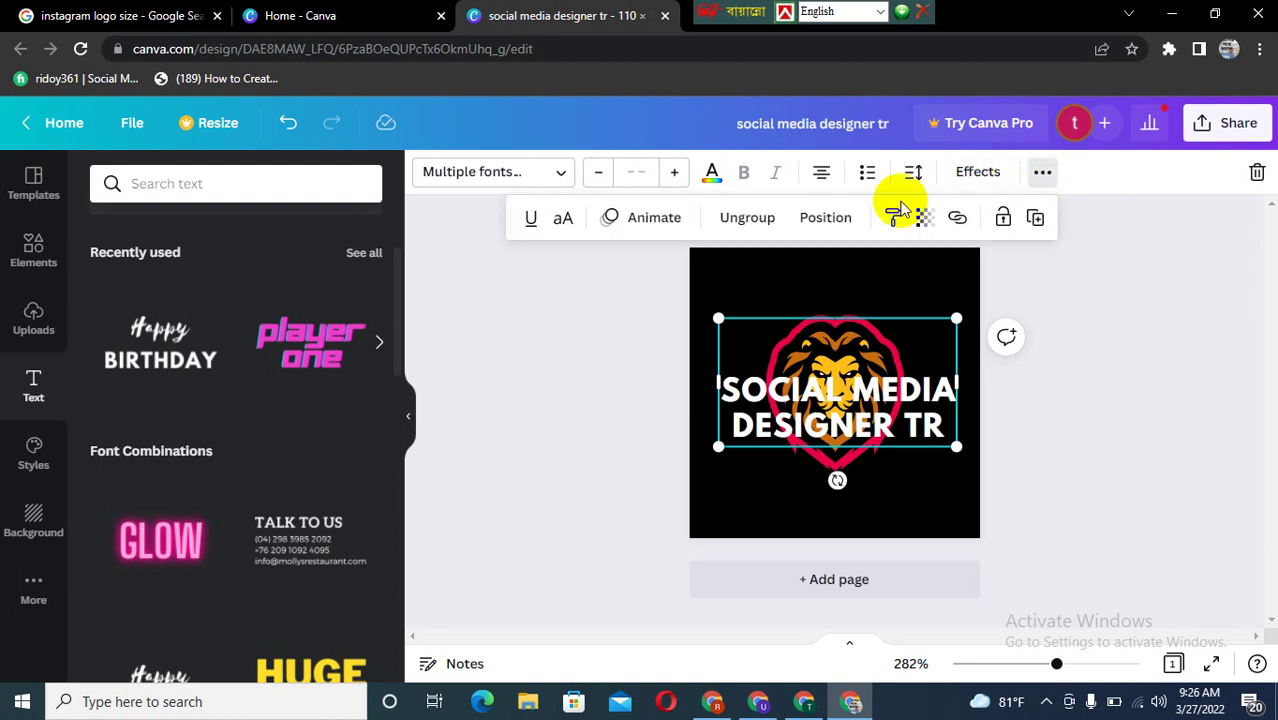
click(757, 219)
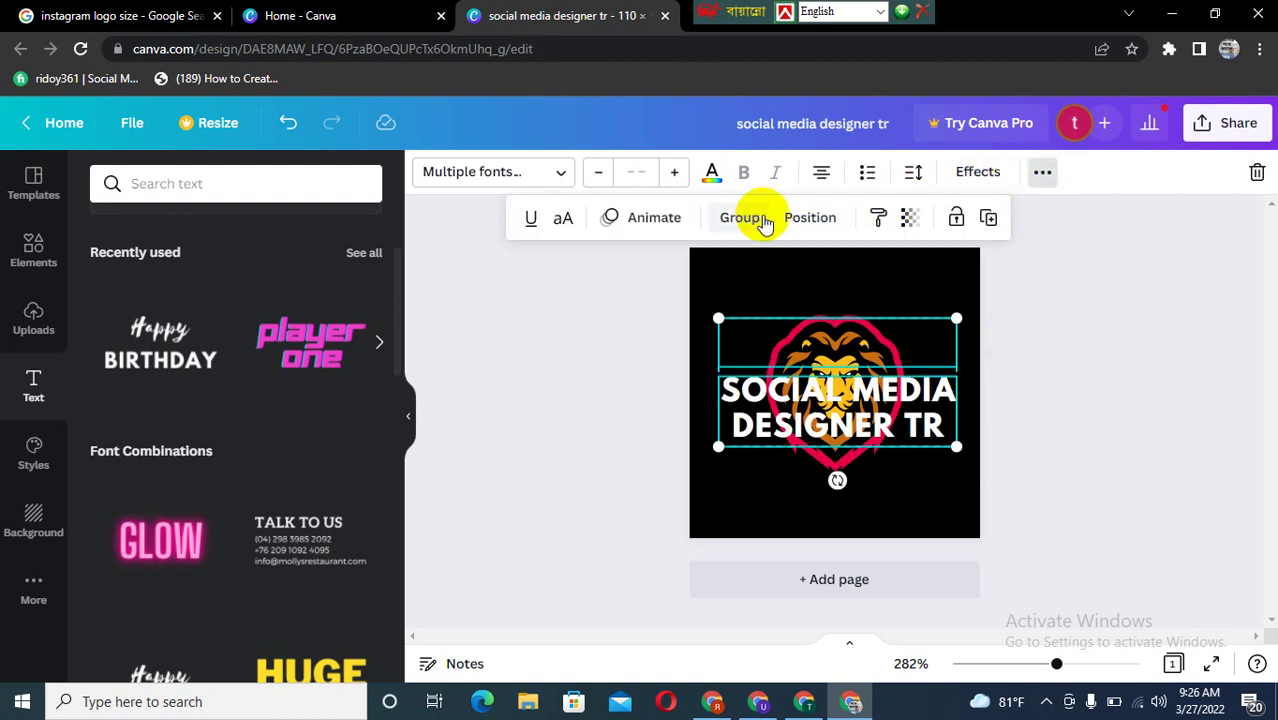
click(877, 220)
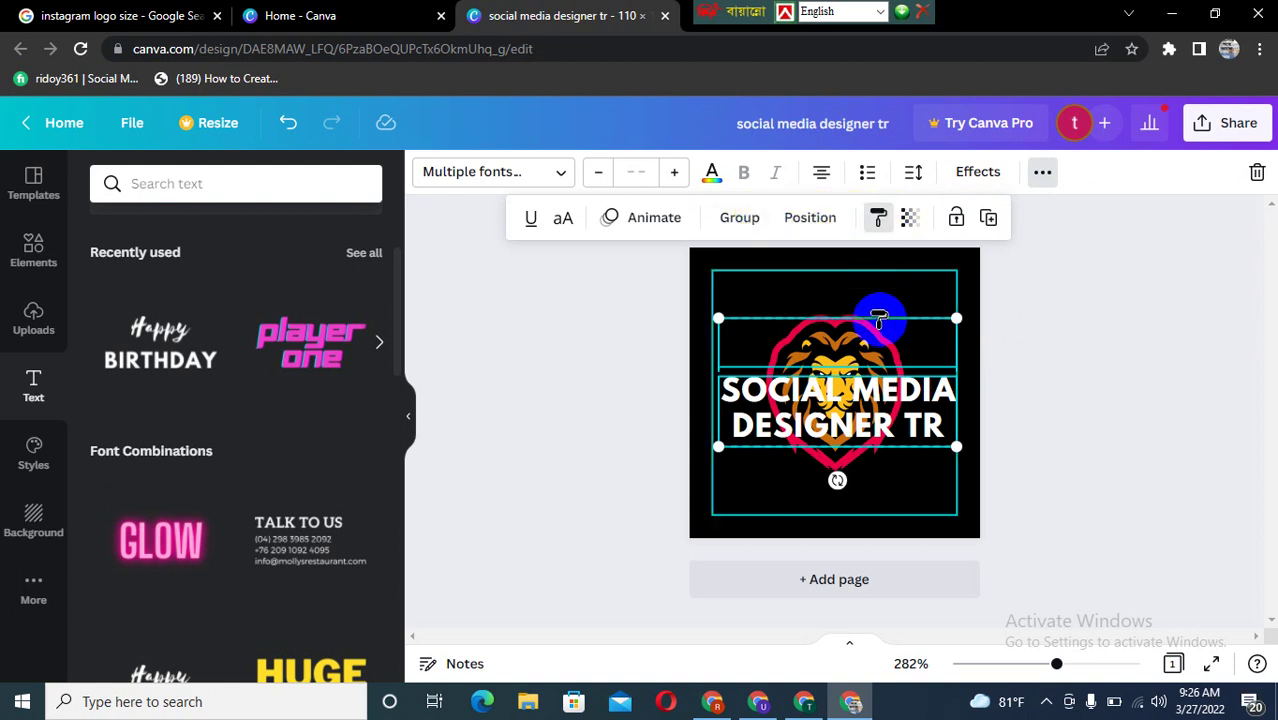
mouse_move(888, 345)
mouse_down()
mouse_move(901, 366)
mouse_move(883, 346)
mouse_up()
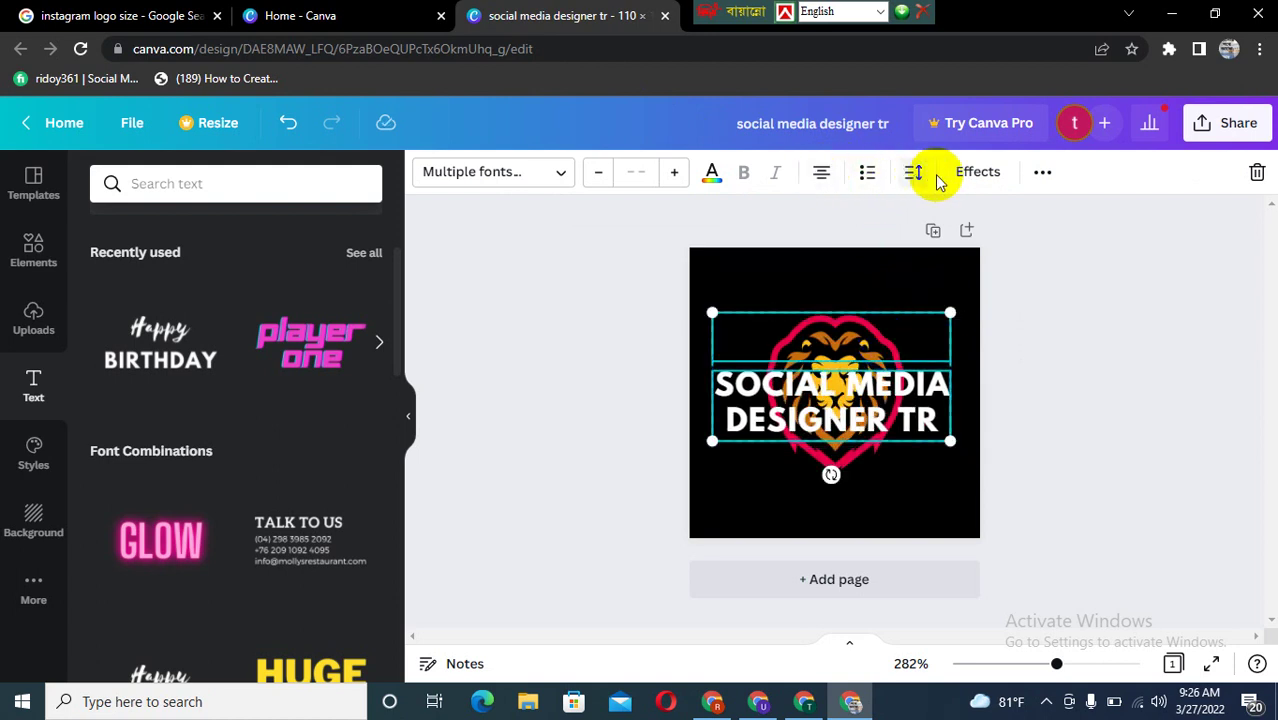
click(1040, 174)
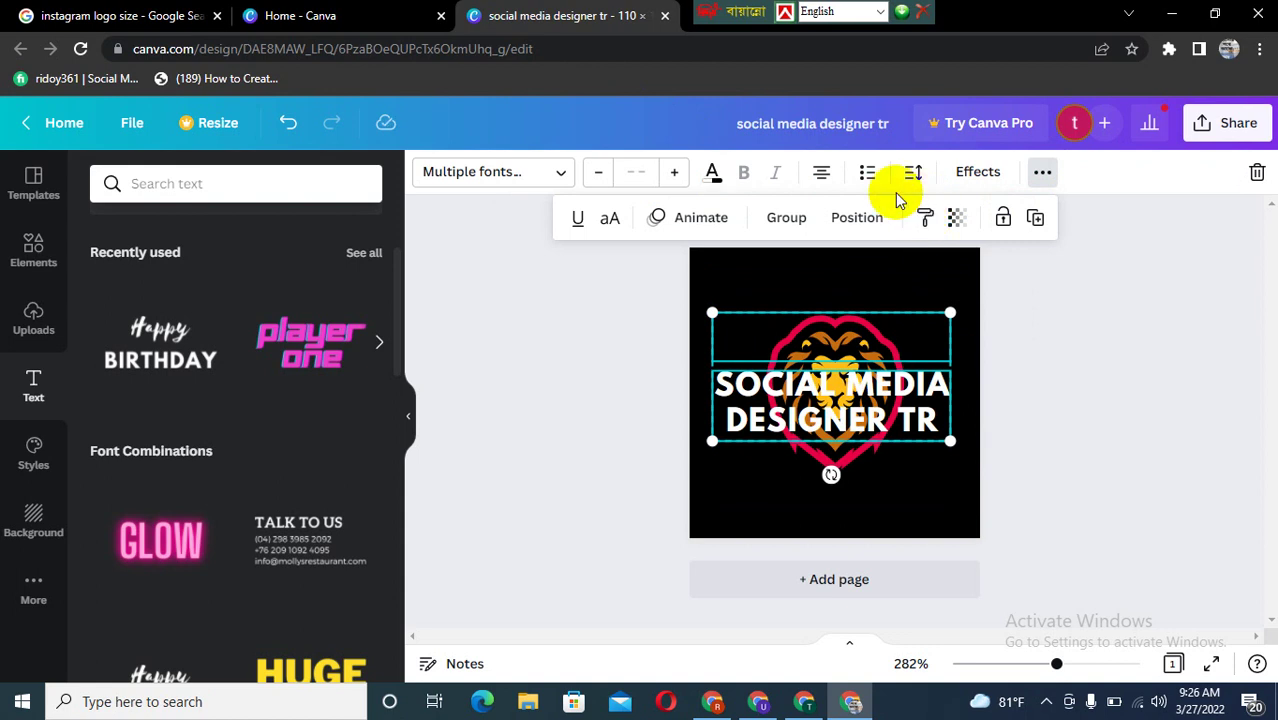
Apply the Curve text effect and move the arced text up over the lion's head.
click(990, 176)
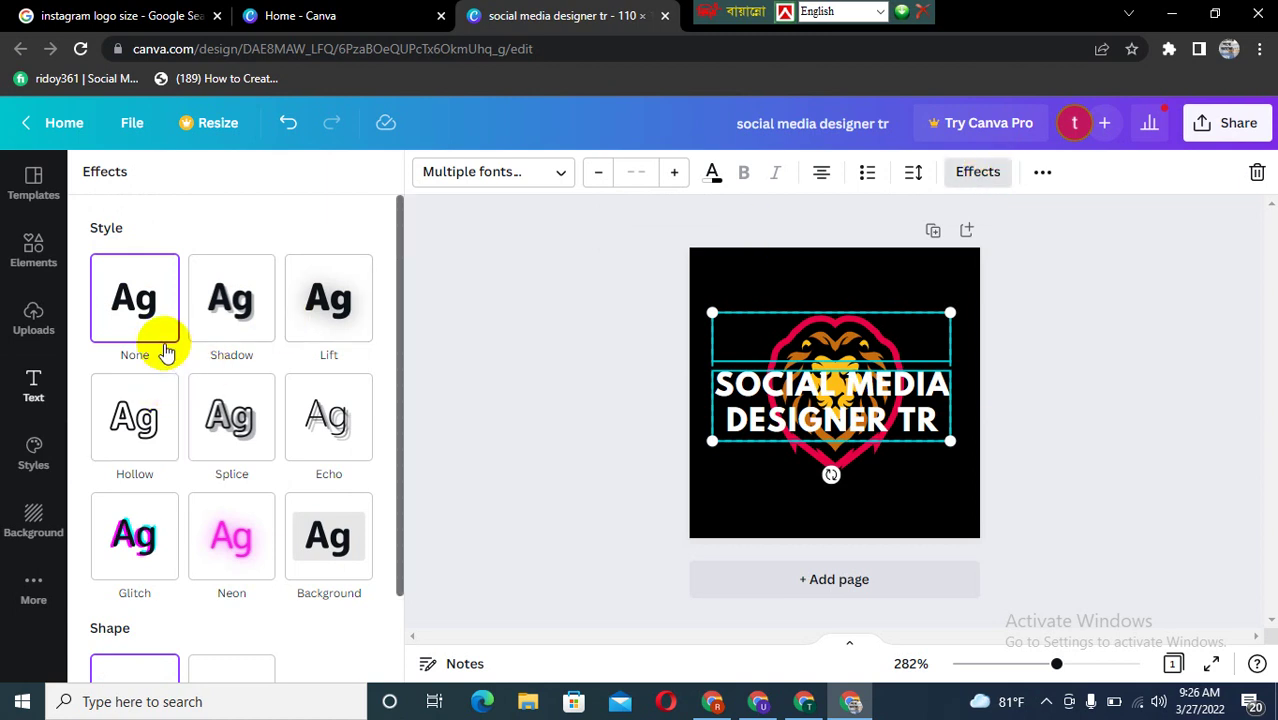
scroll(160, 340, down, 2)
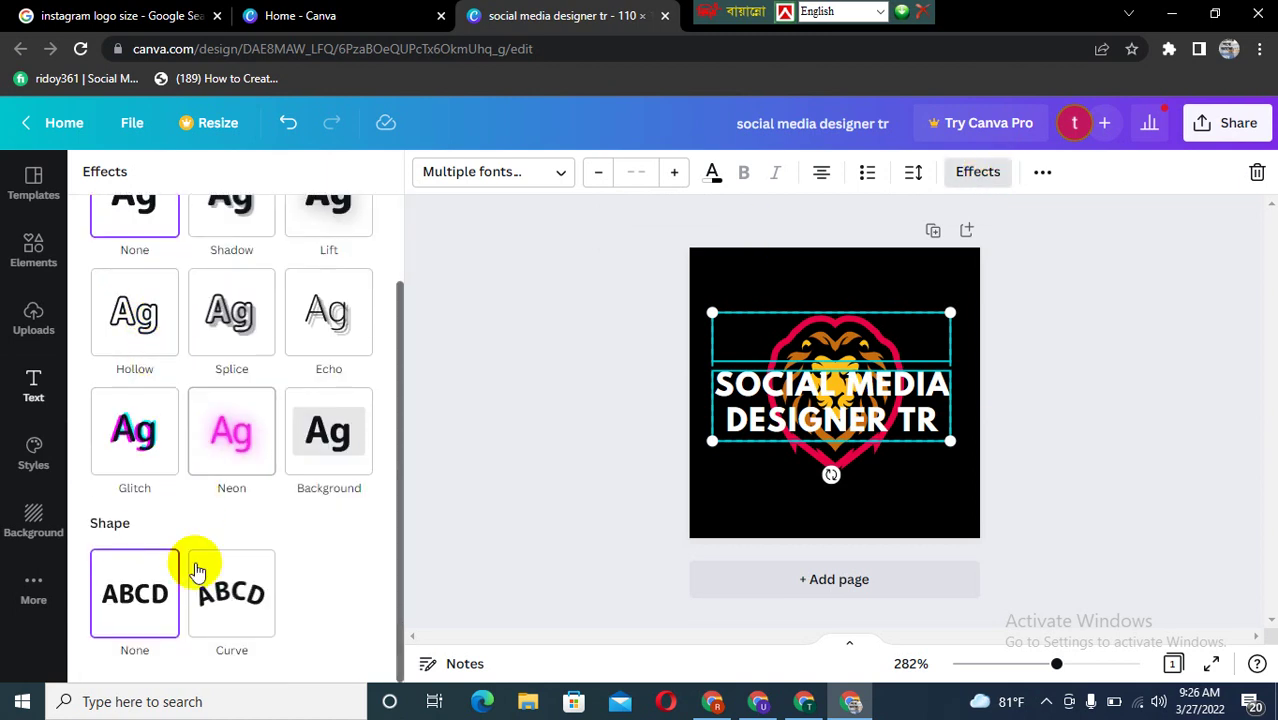
click(229, 592)
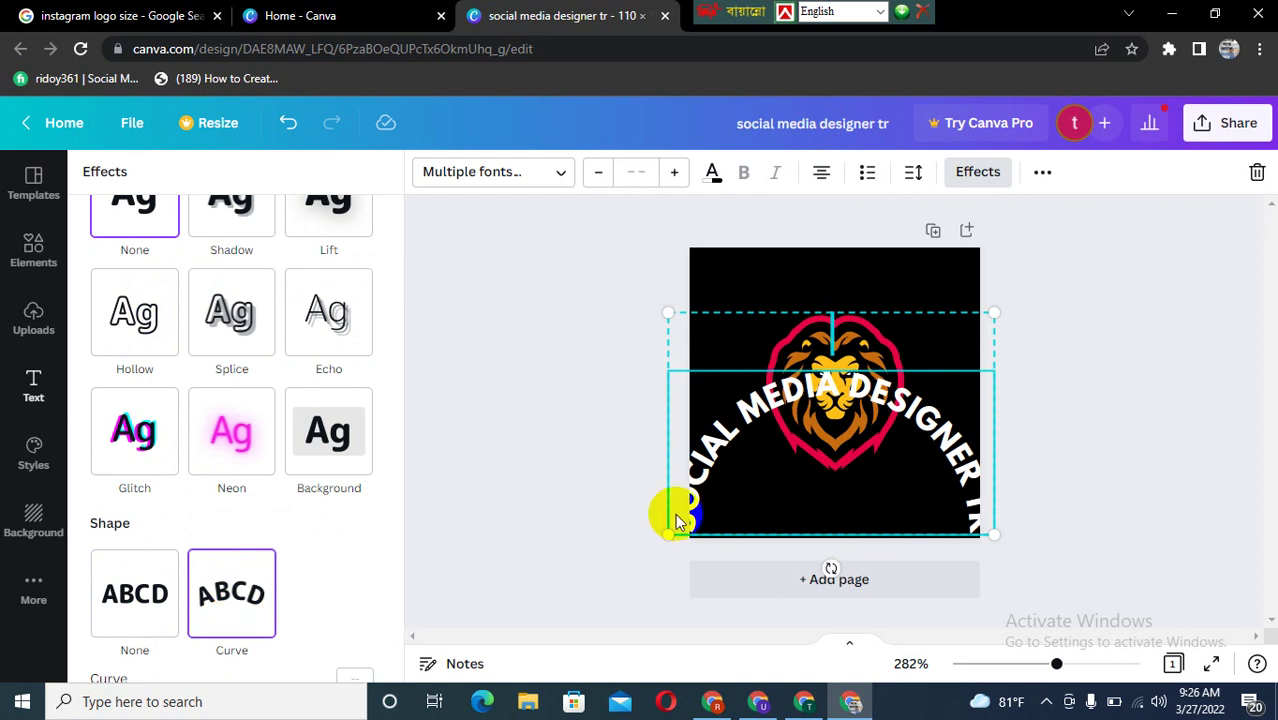
drag(844, 388, 840, 312)
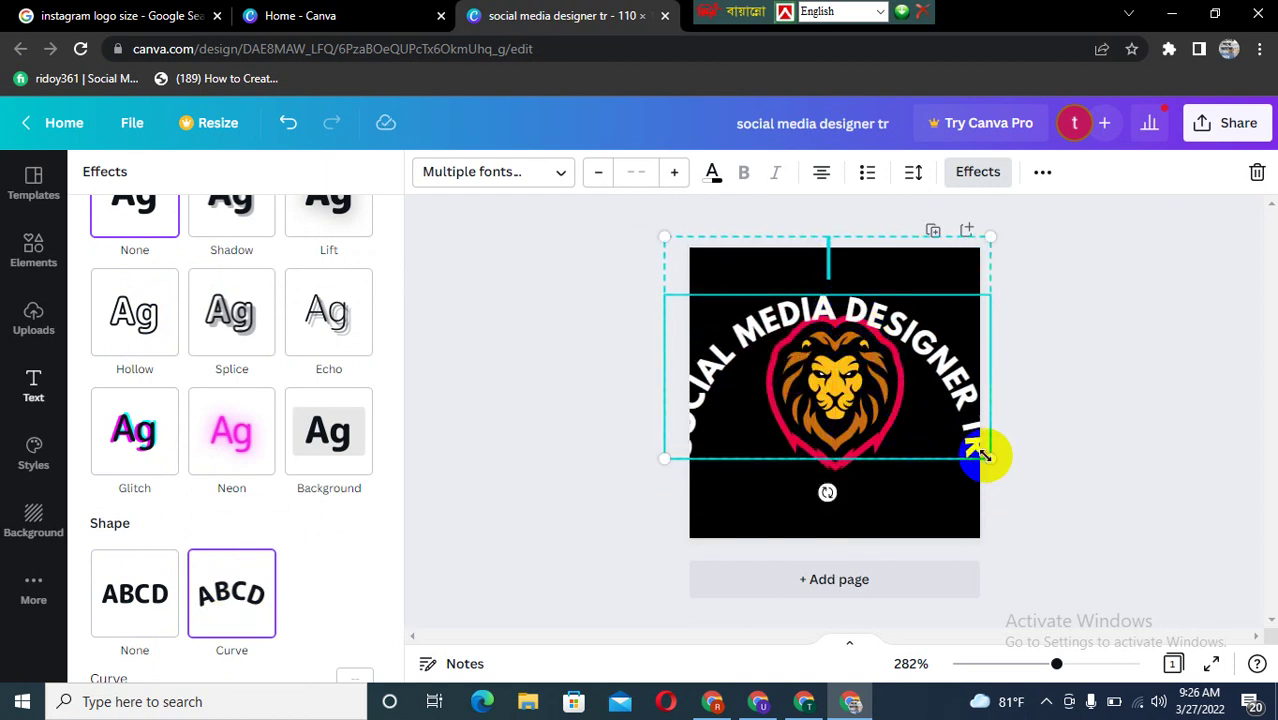
drag(985, 457, 988, 477)
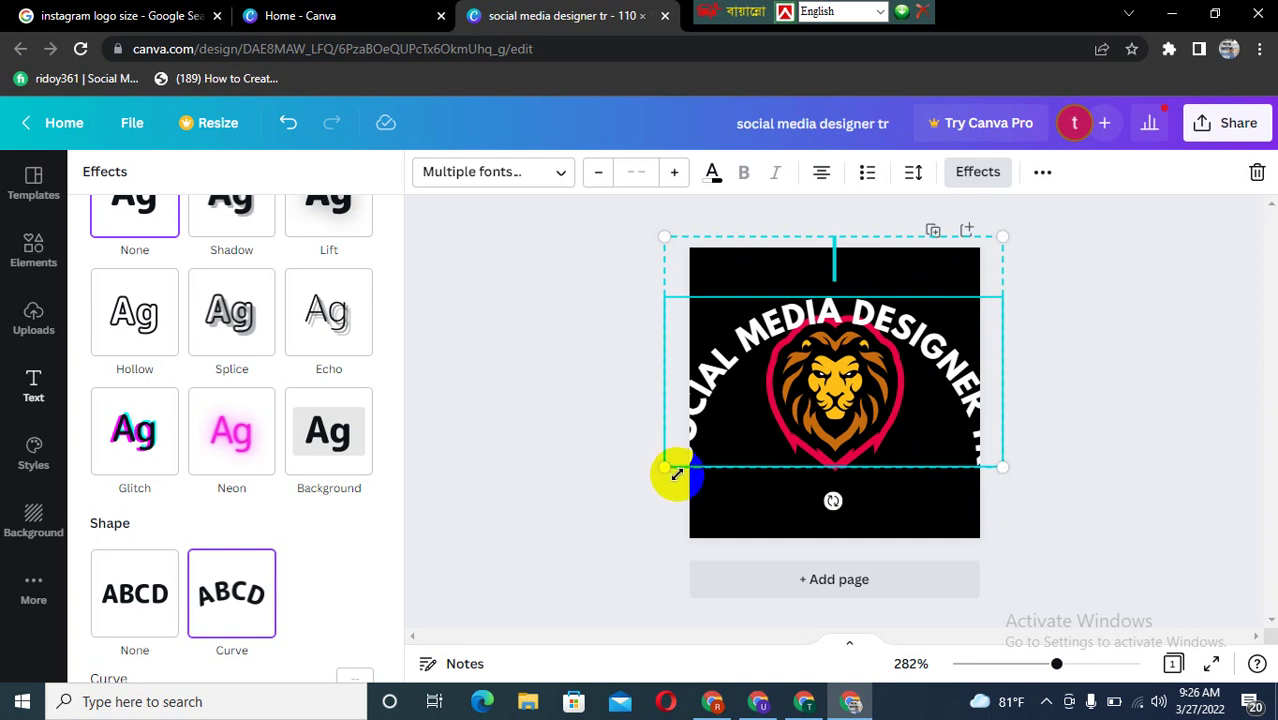
Resize and reposition the curved text so it fits inside the canvas.
scroll(175, 525, down, 1)
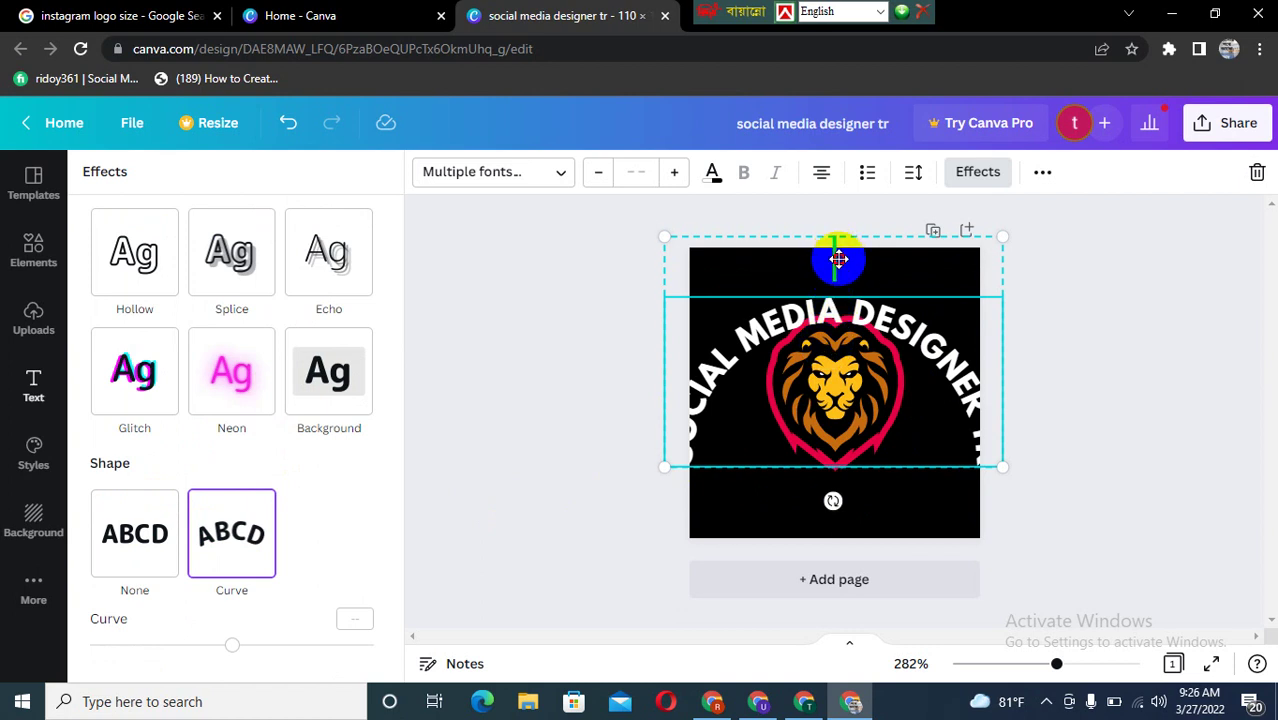
drag(834, 258, 843, 283)
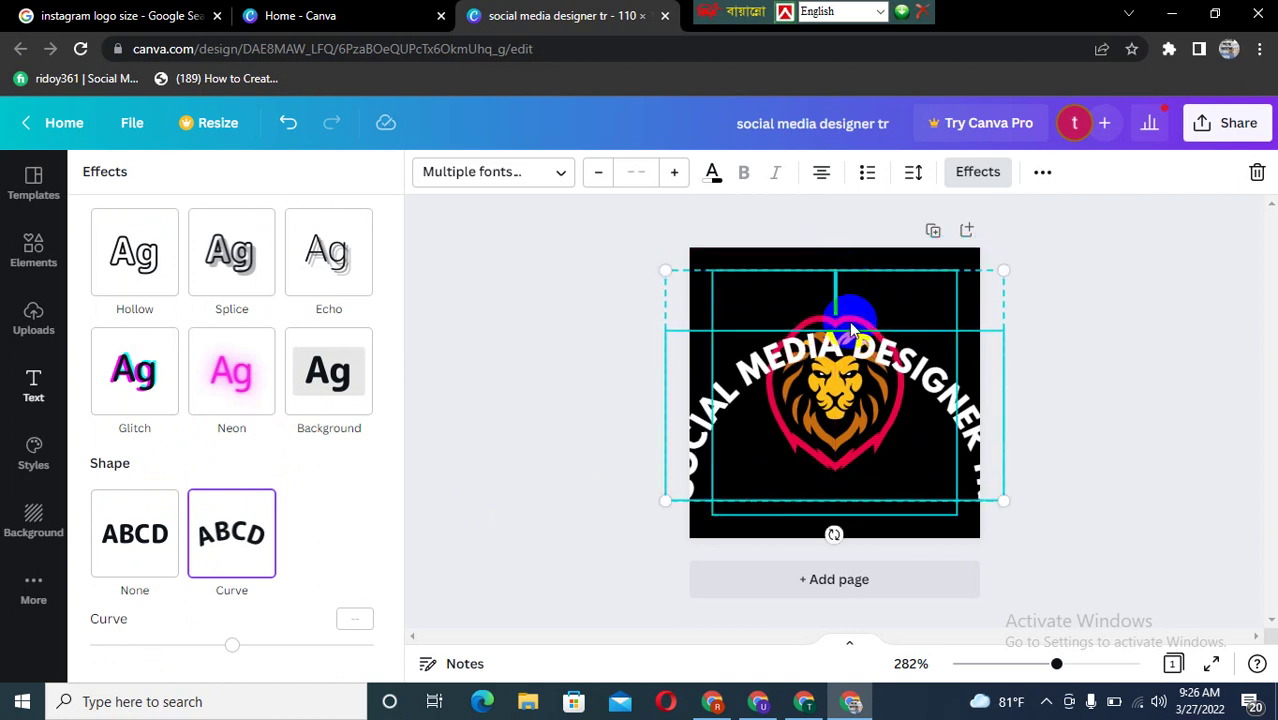
drag(1005, 504, 938, 484)
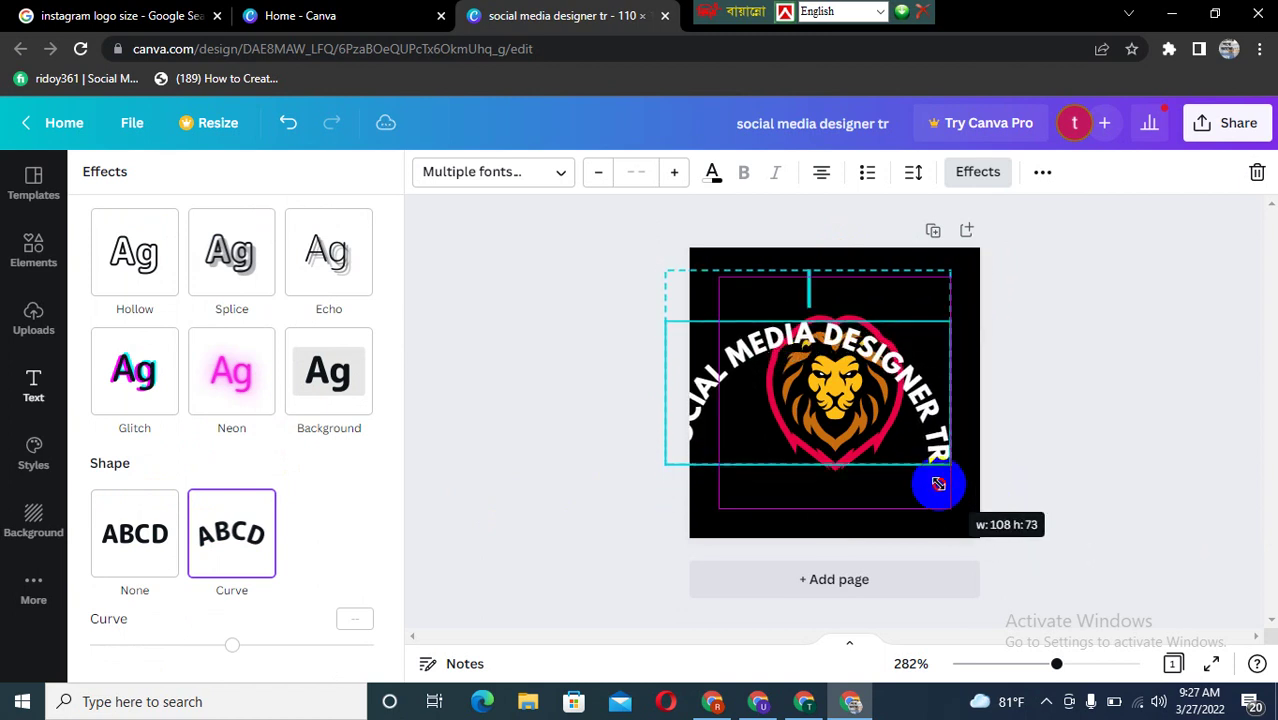
drag(838, 338, 866, 307)
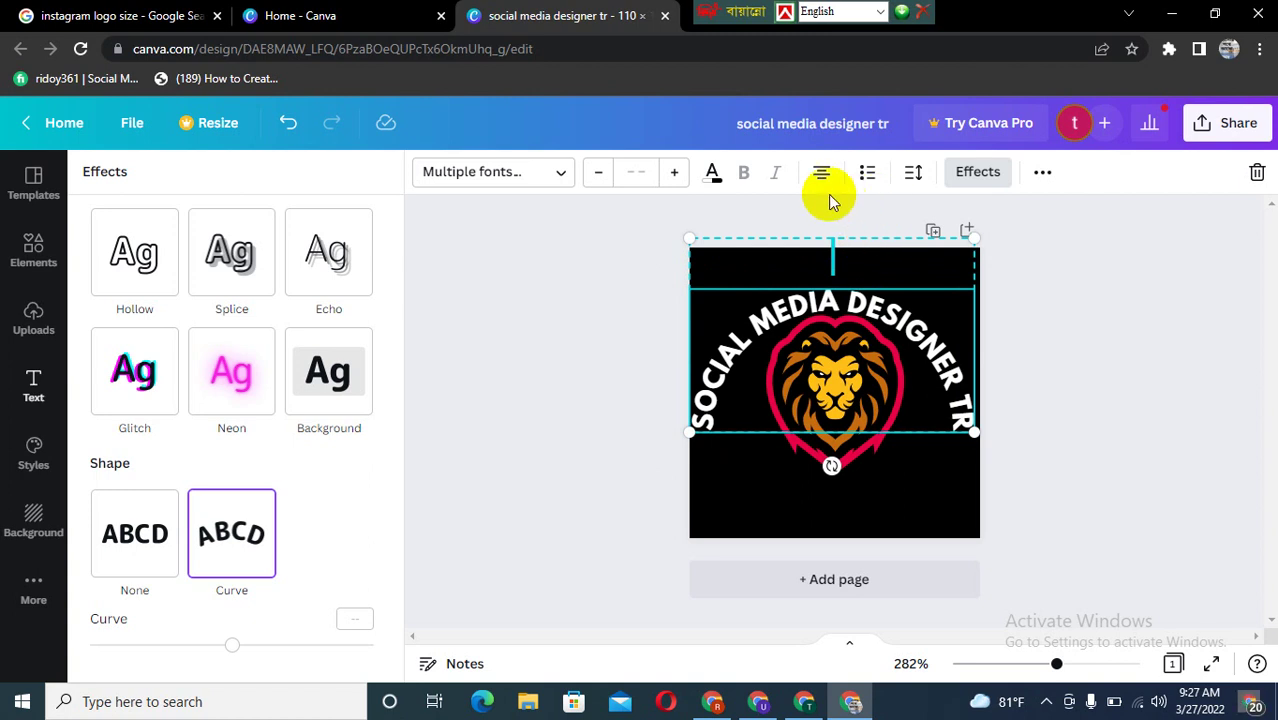
click(1040, 173)
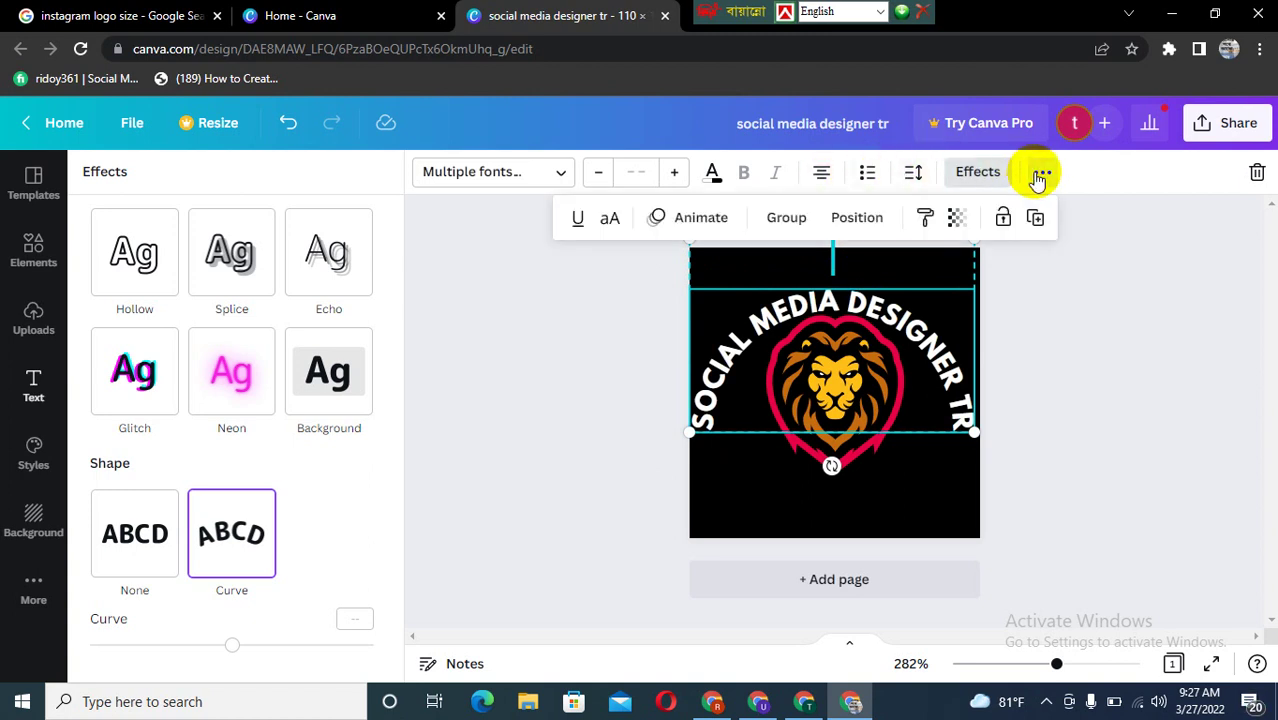
click(976, 178)
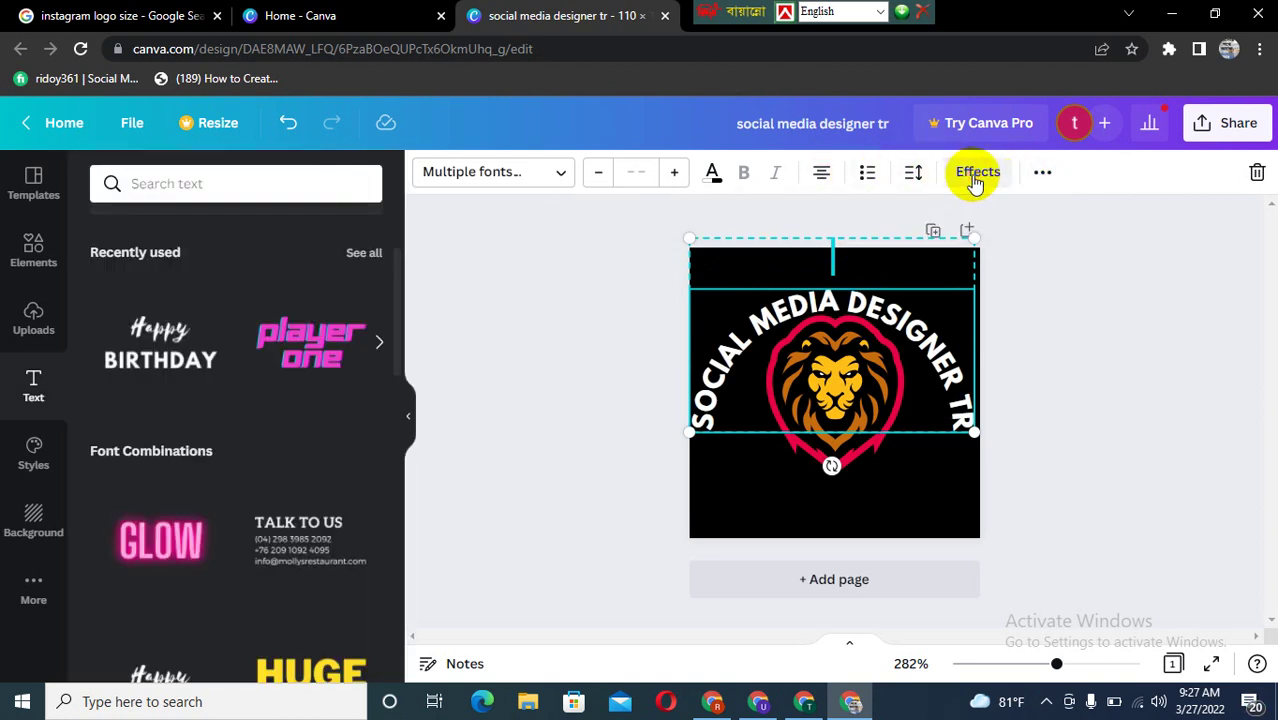
click(915, 175)
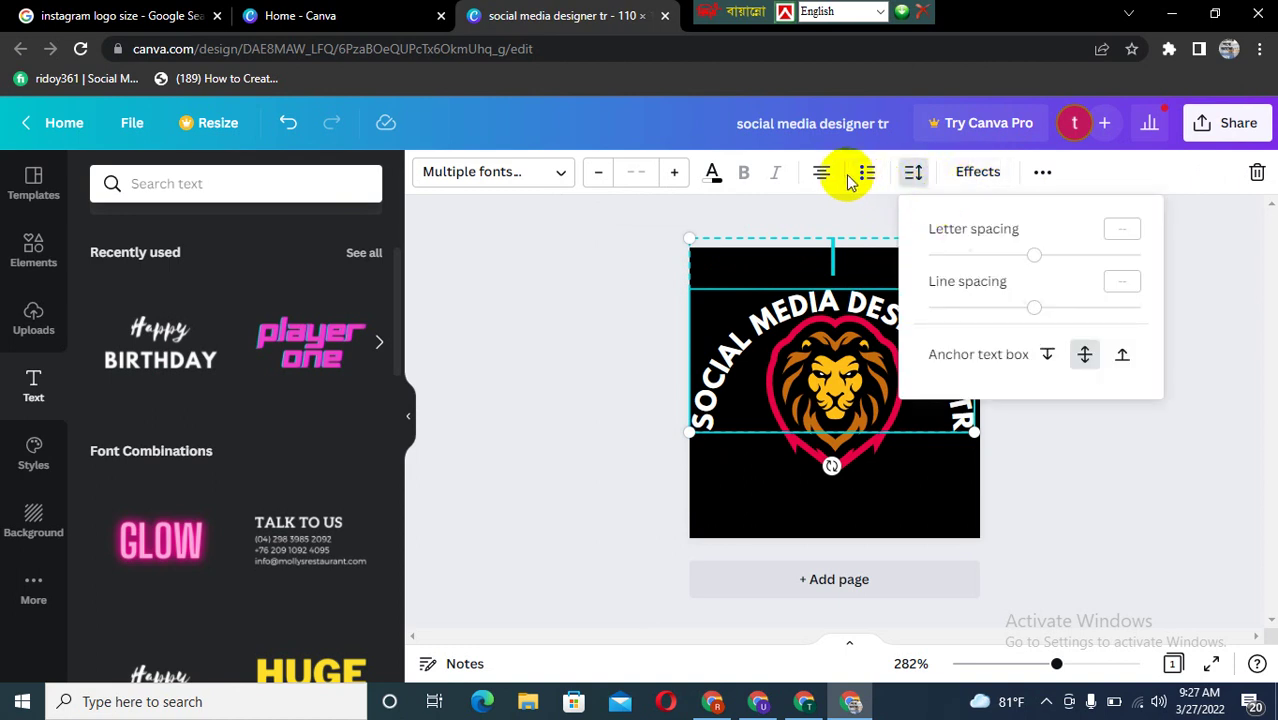
click(760, 320)
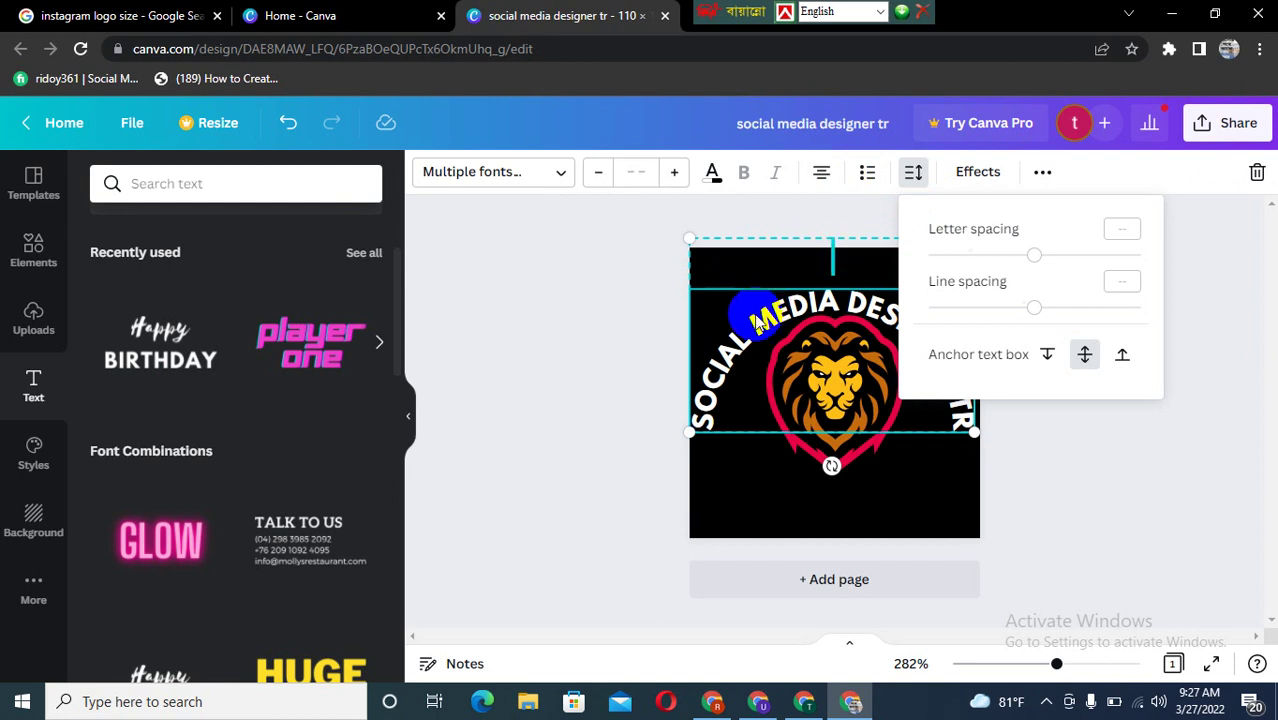
click(539, 310)
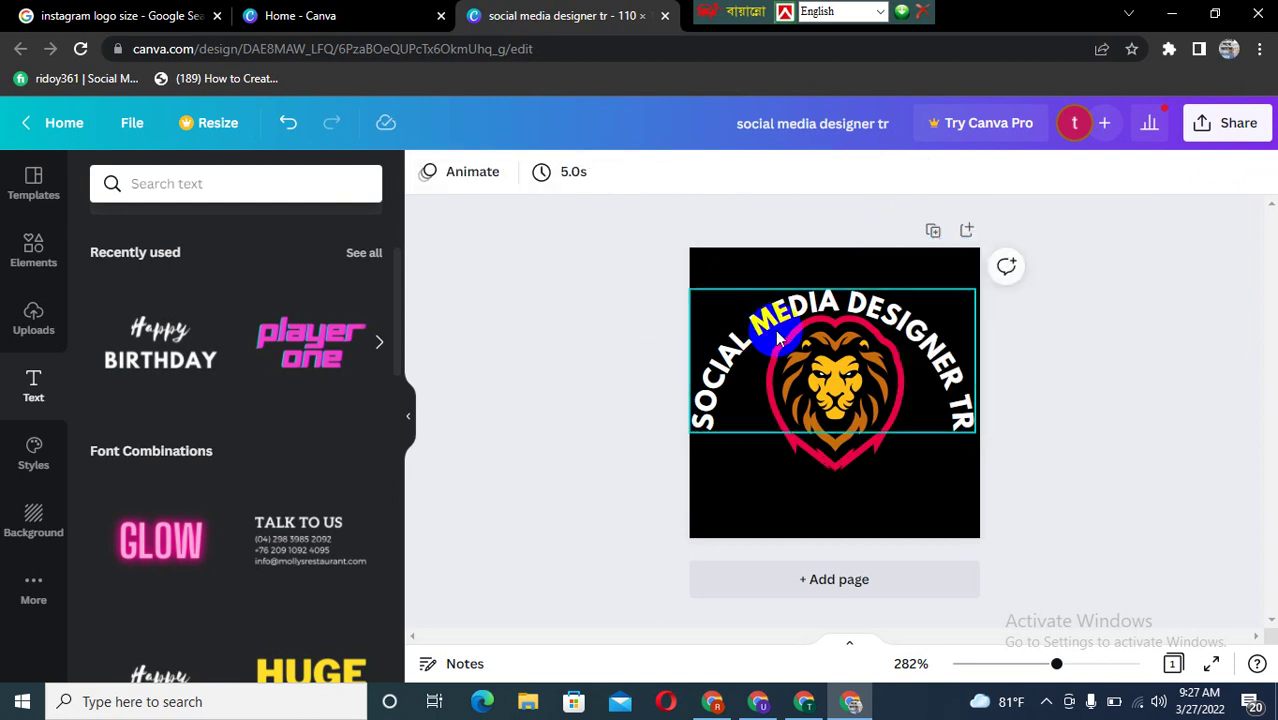
click(825, 310)
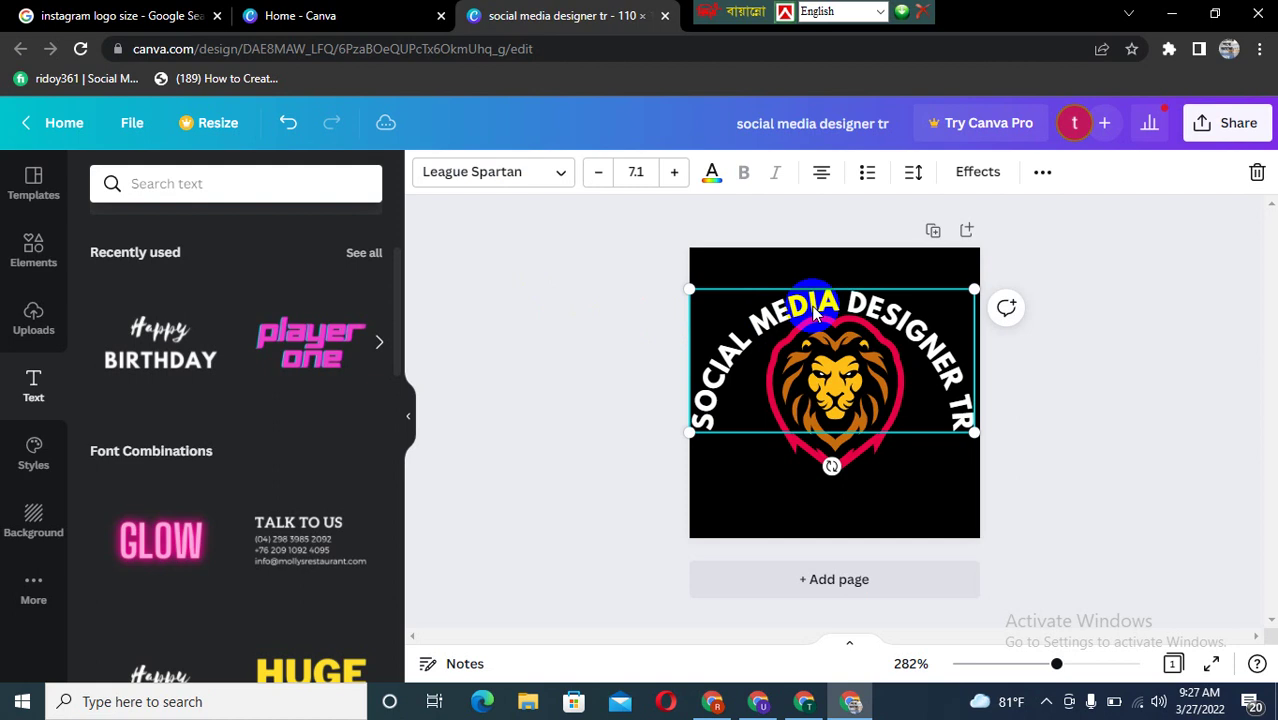
Raise the text's Curve to 74, enlarge it to size 8.6, and centre it over the lion.
click(976, 172)
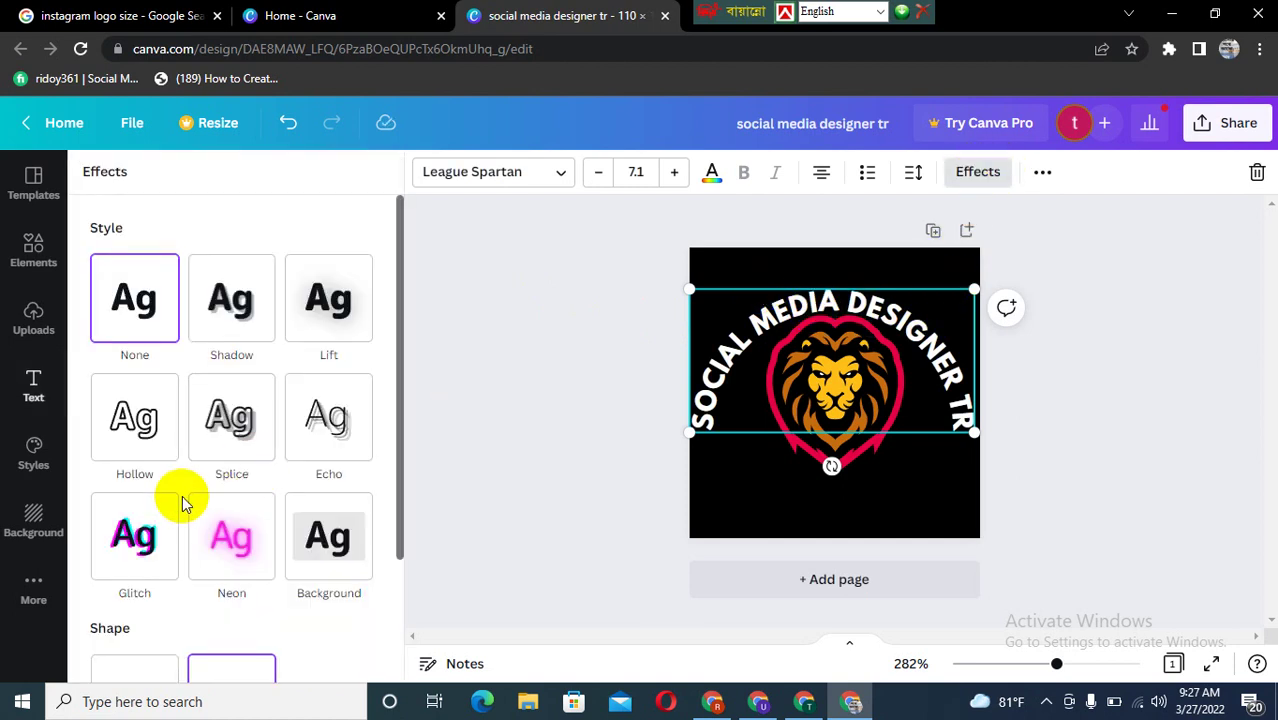
scroll(182, 505, down, 2)
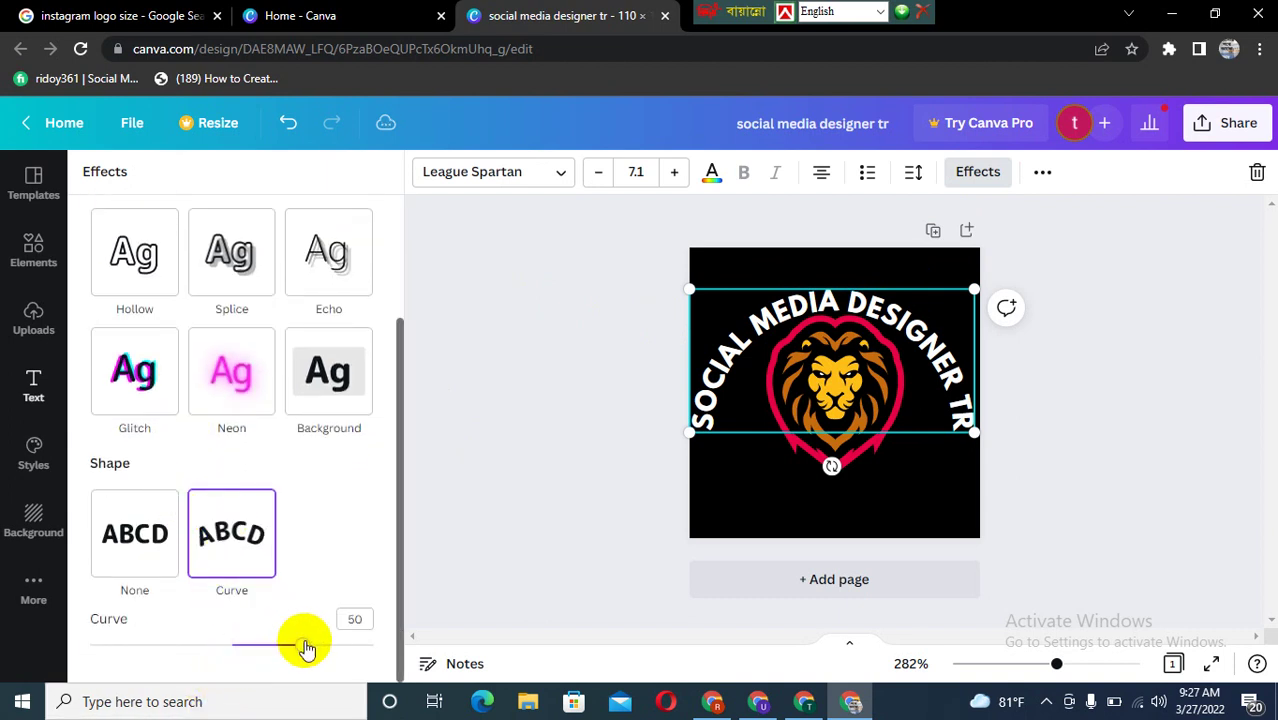
drag(306, 650, 331, 648)
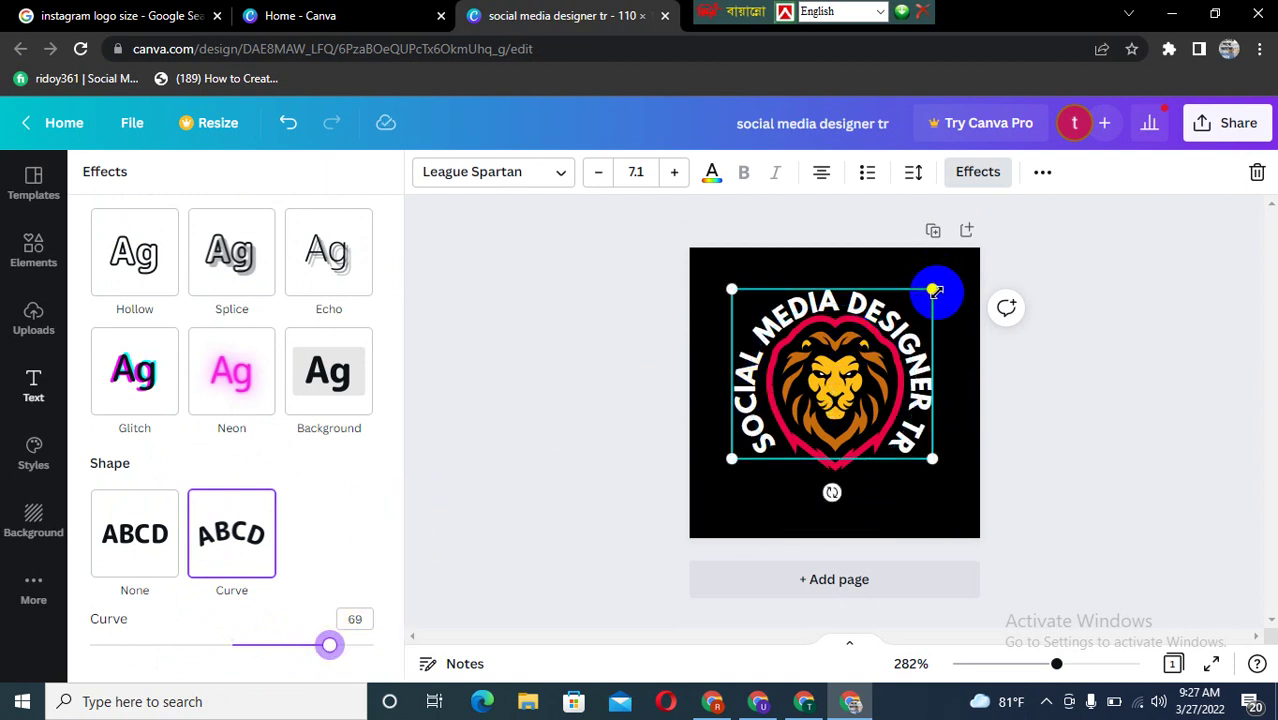
drag(932, 289, 946, 277)
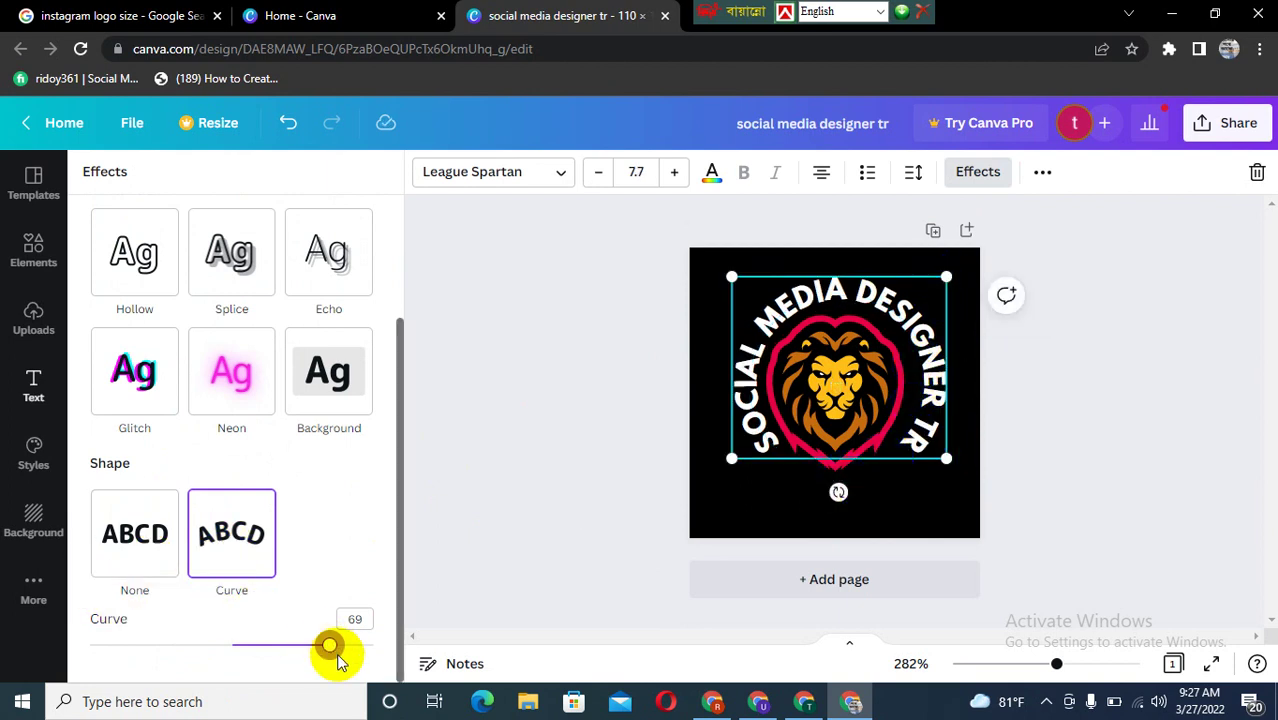
drag(331, 648, 337, 646)
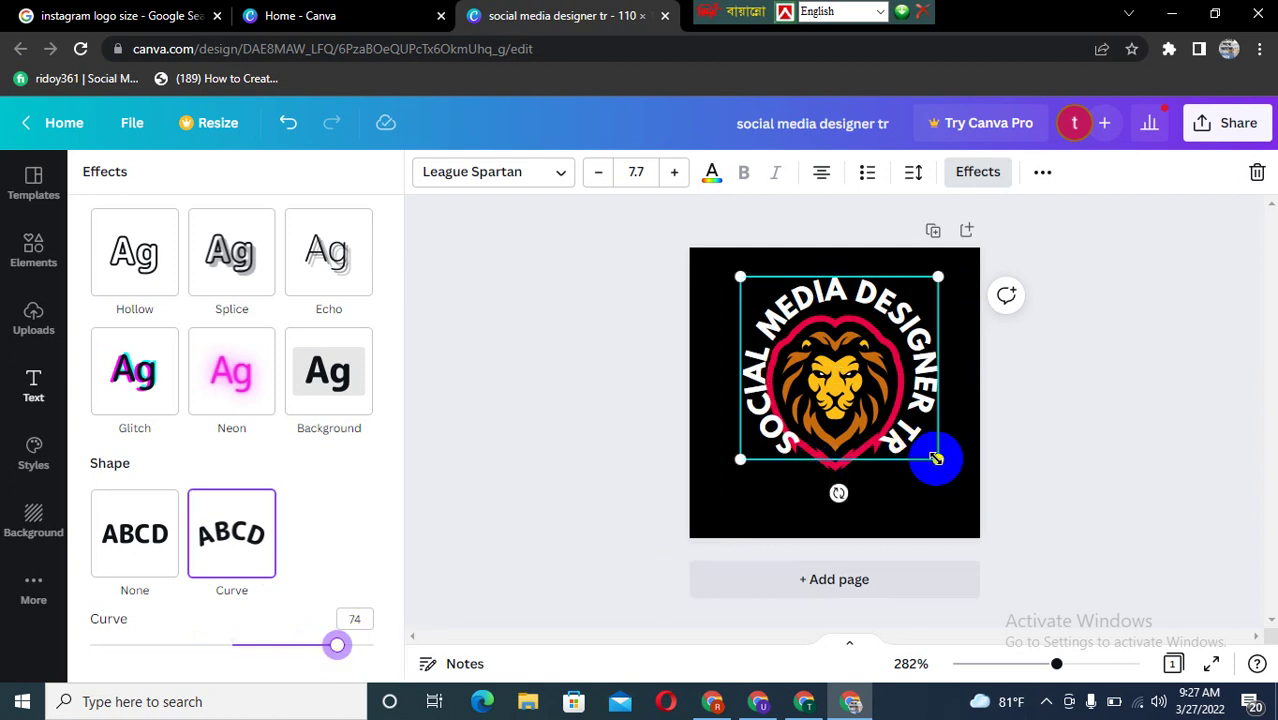
drag(937, 459, 938, 494)
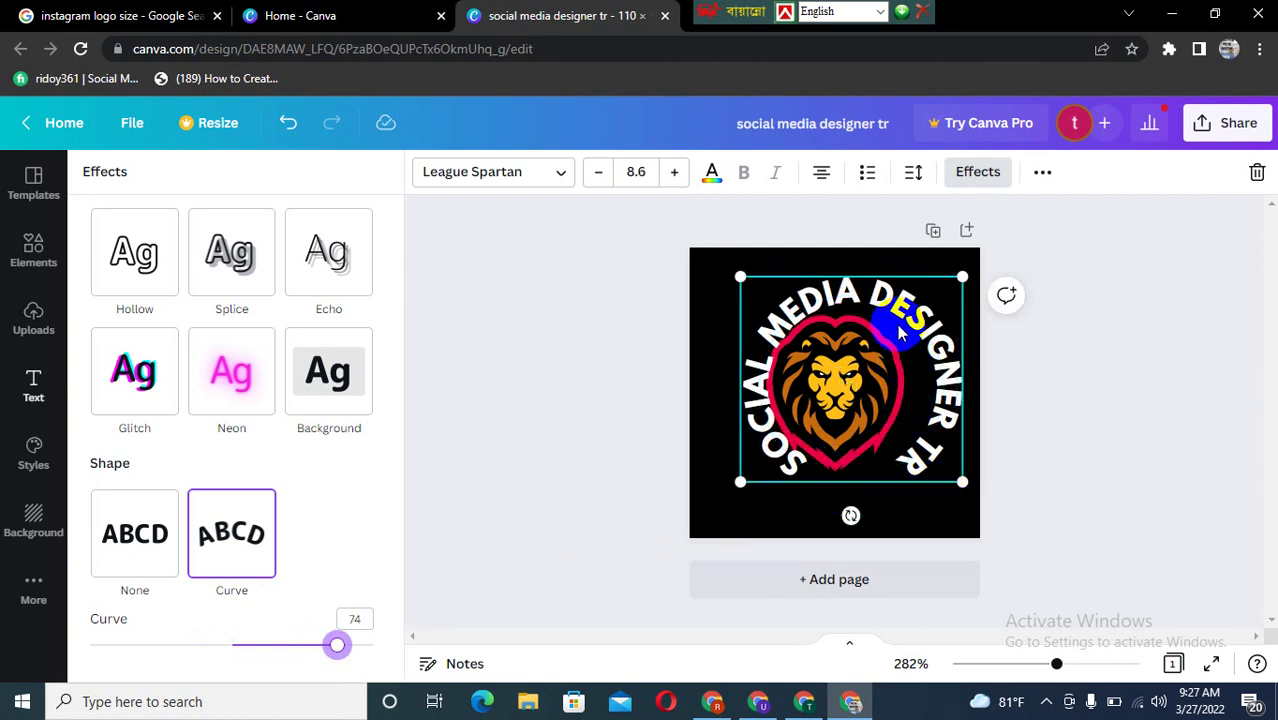
drag(892, 309, 882, 310)
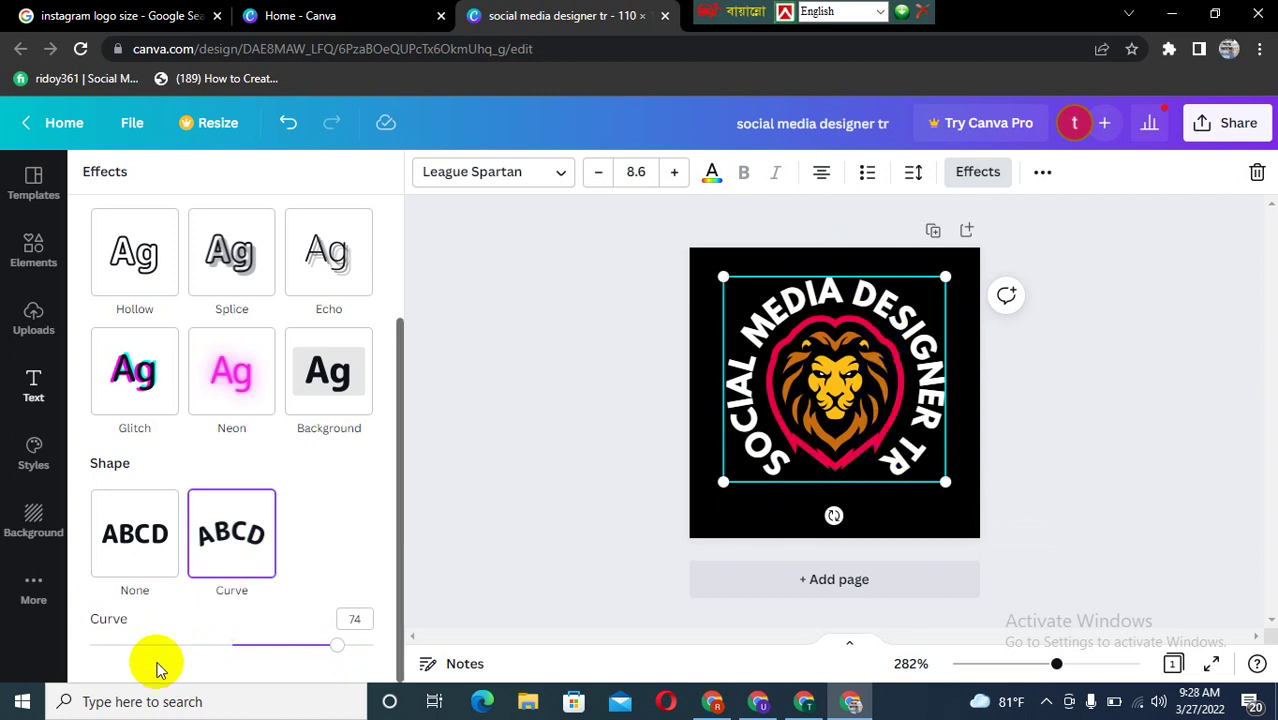
Reverse the text's curve to a negative value and enlarge the ring on the canvas.
click(225, 650)
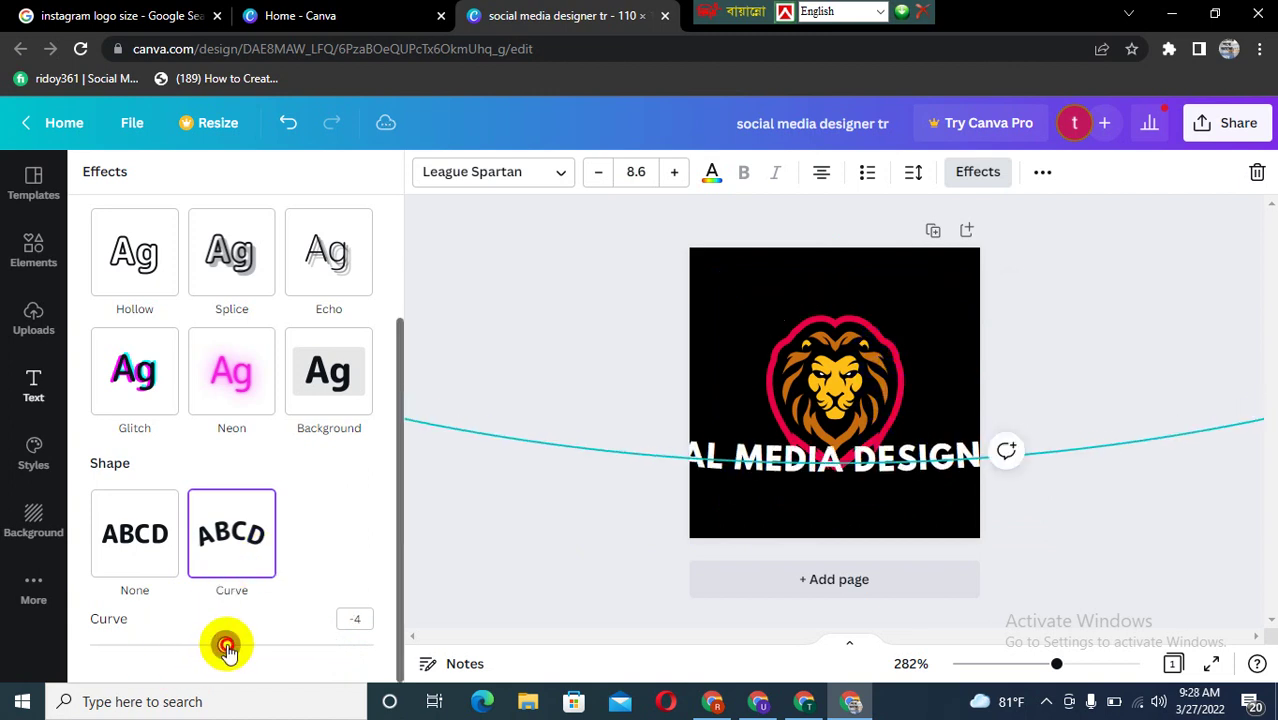
mouse_move(227, 648)
mouse_down()
mouse_move(104, 652)
mouse_move(126, 650)
mouse_up()
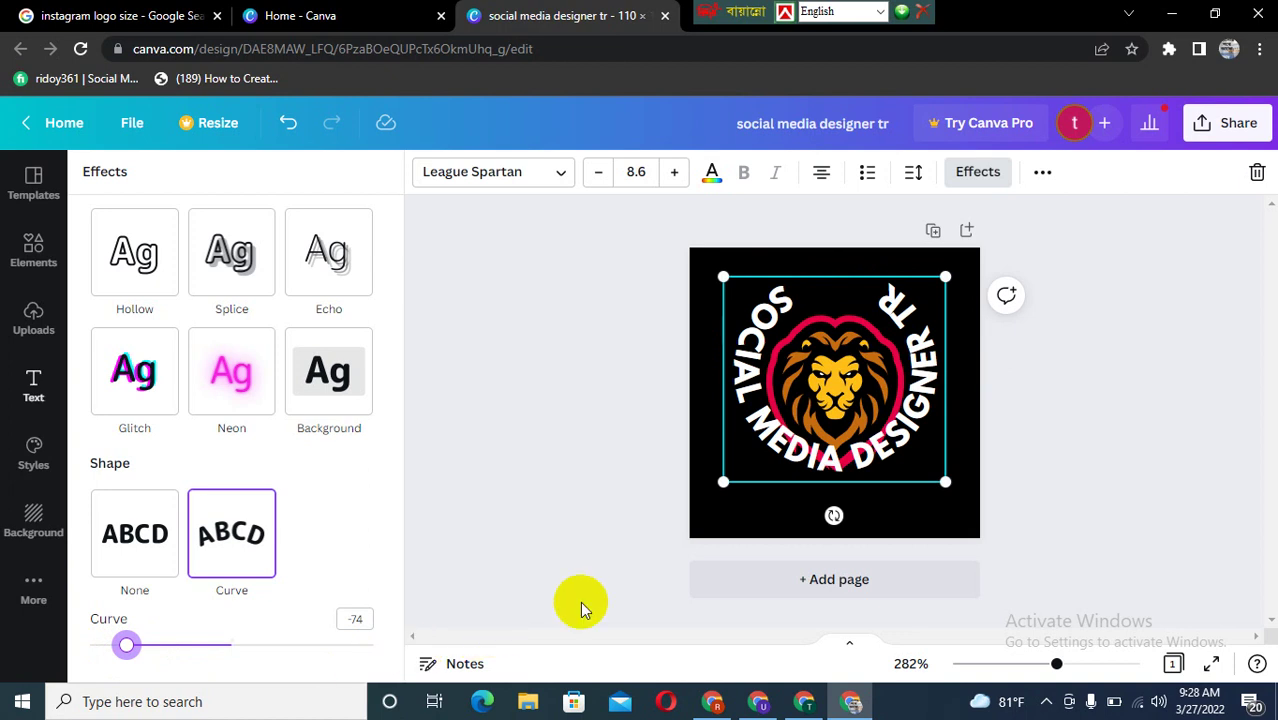
drag(940, 488, 957, 514)
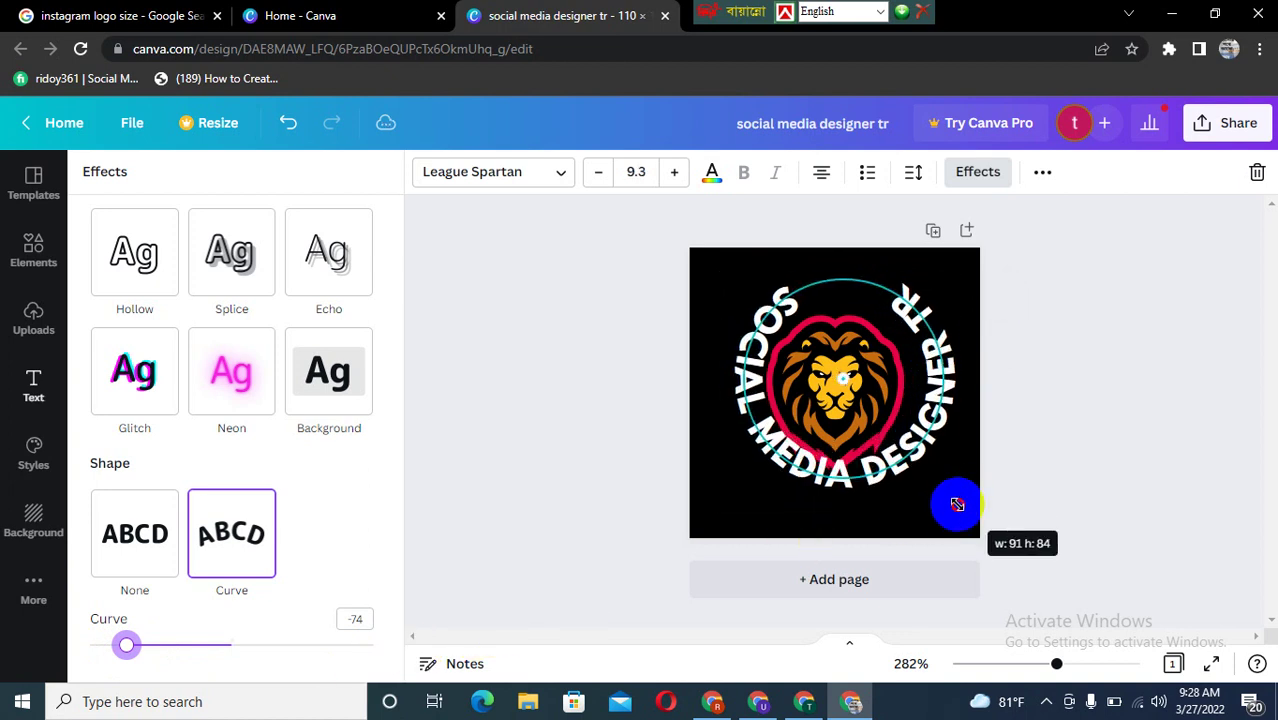
drag(836, 485, 834, 496)
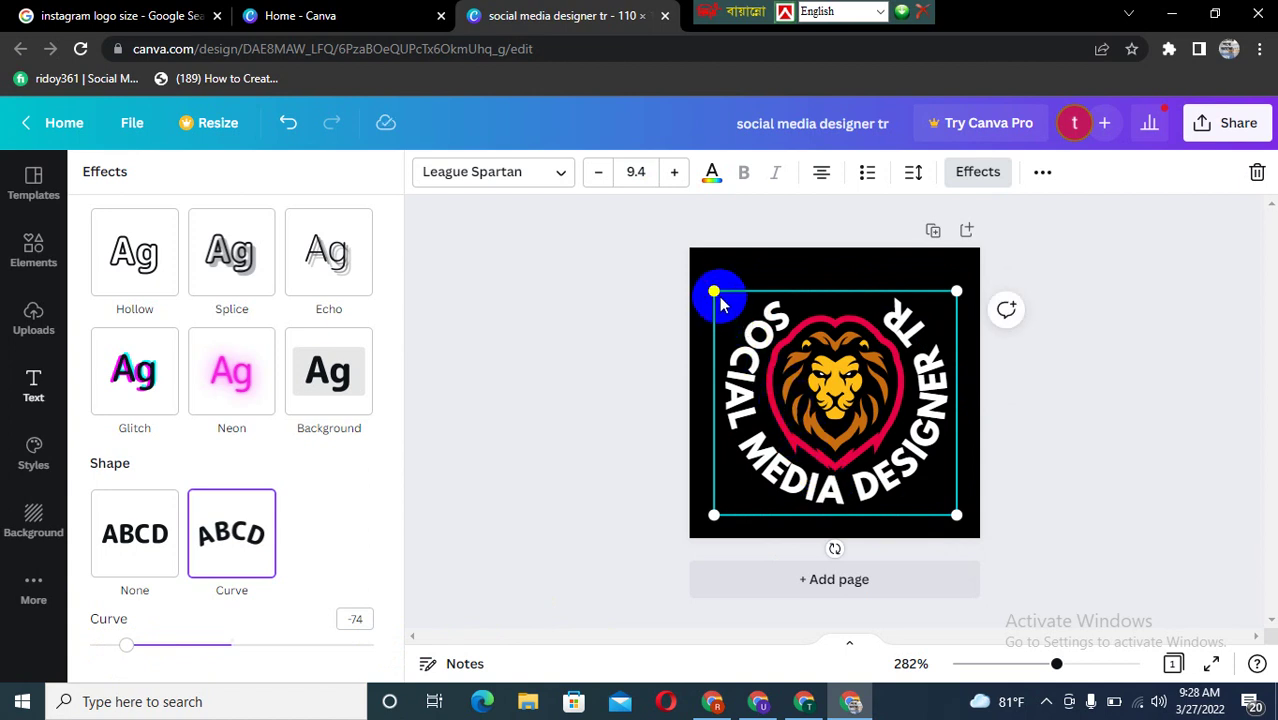
drag(711, 288, 699, 276)
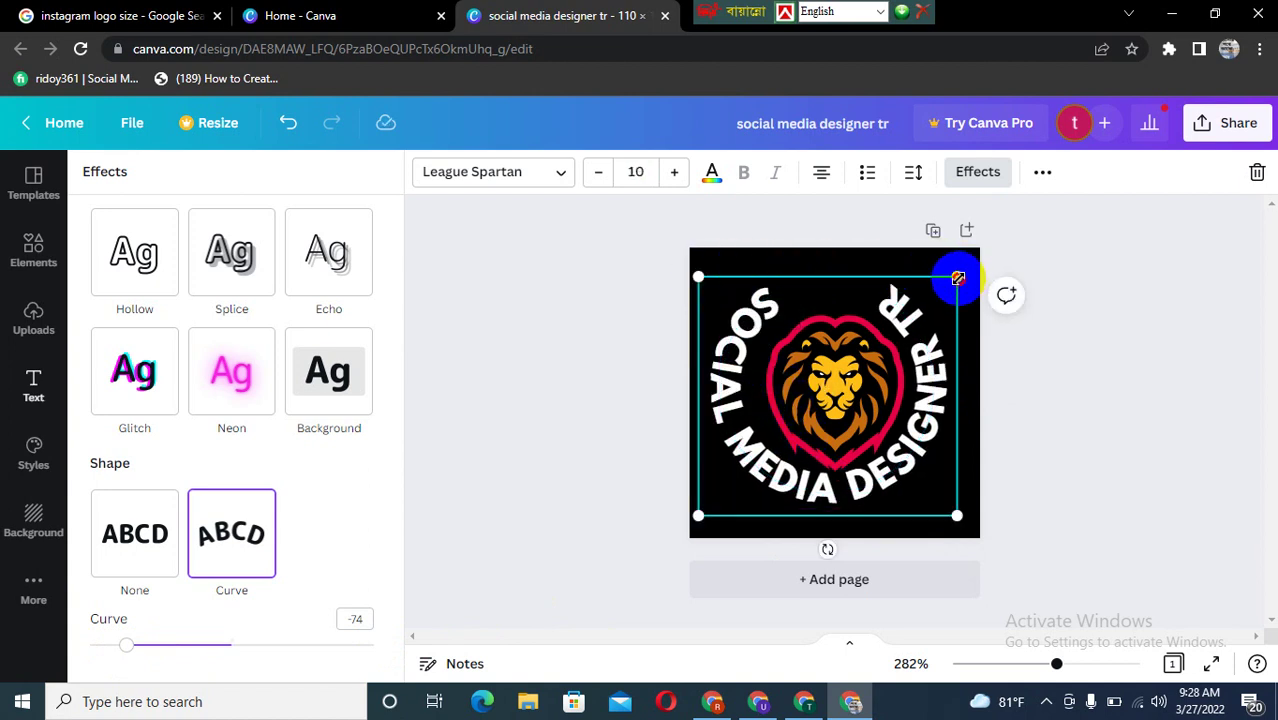
drag(958, 277, 979, 281)
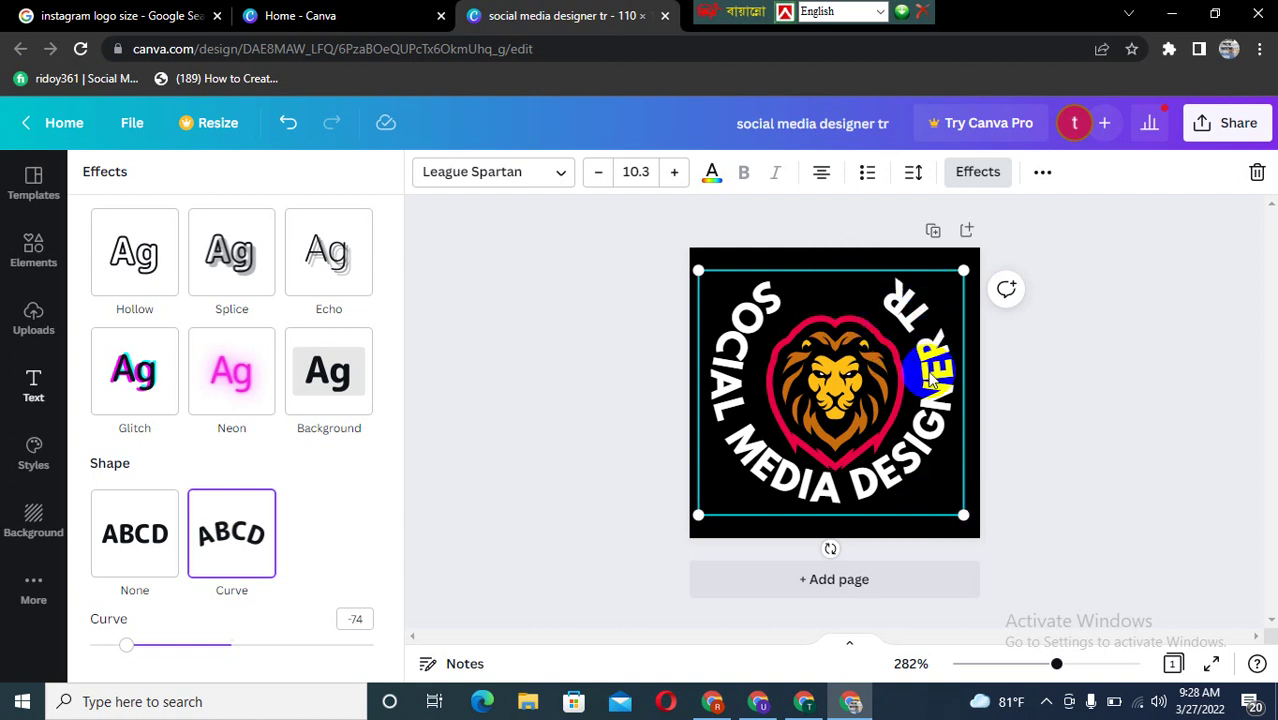
Rotate the ring text around the lion and back upright, then re-curve it downward and enlarge it.
click(830, 549)
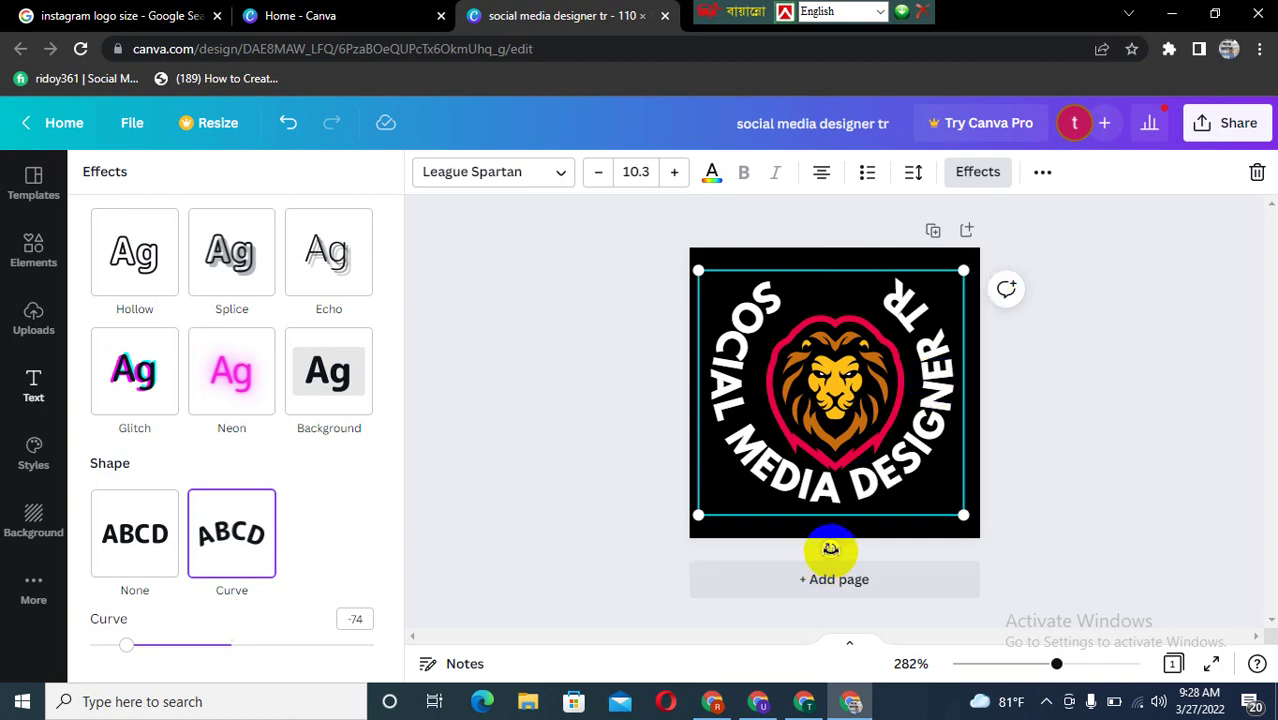
mouse_move(830, 549)
mouse_down()
mouse_move(736, 499)
mouse_move(693, 399)
mouse_move(762, 277)
mouse_move(867, 272)
mouse_move(924, 300)
mouse_move(988, 407)
mouse_move(998, 594)
mouse_move(978, 661)
mouse_move(938, 695)
mouse_move(915, 675)
mouse_move(926, 692)
mouse_up()
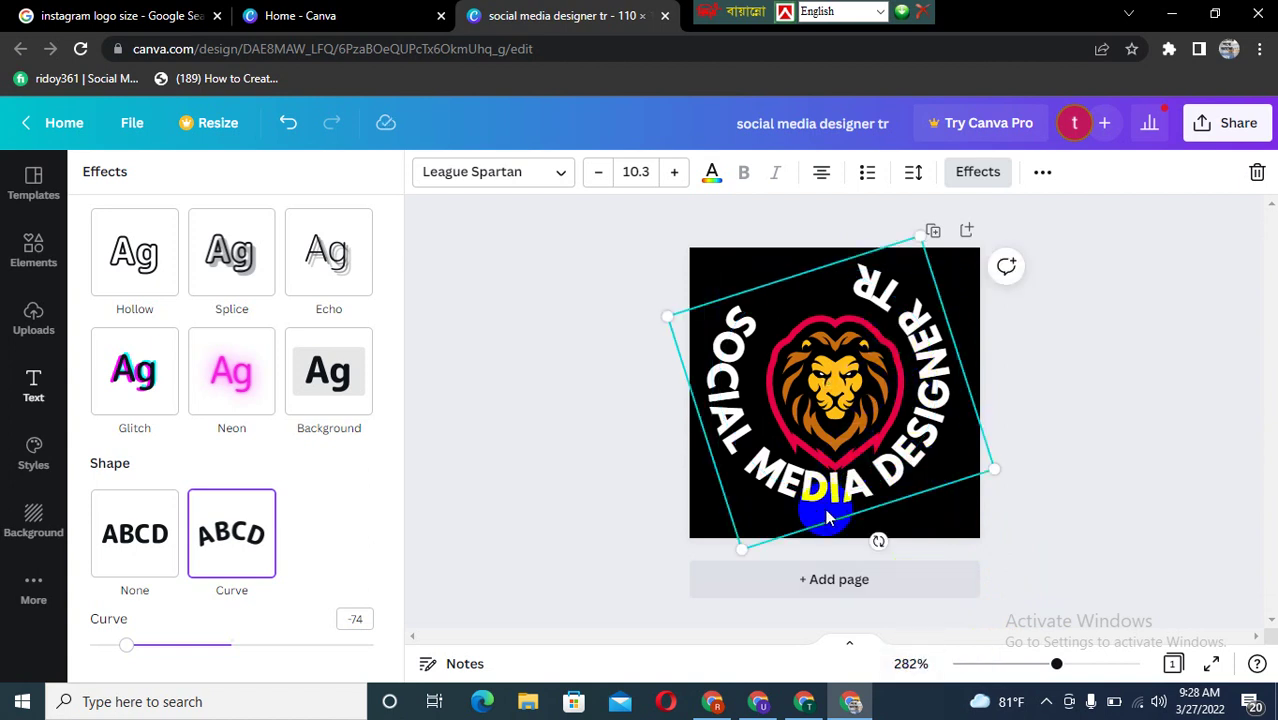
drag(878, 545, 835, 540)
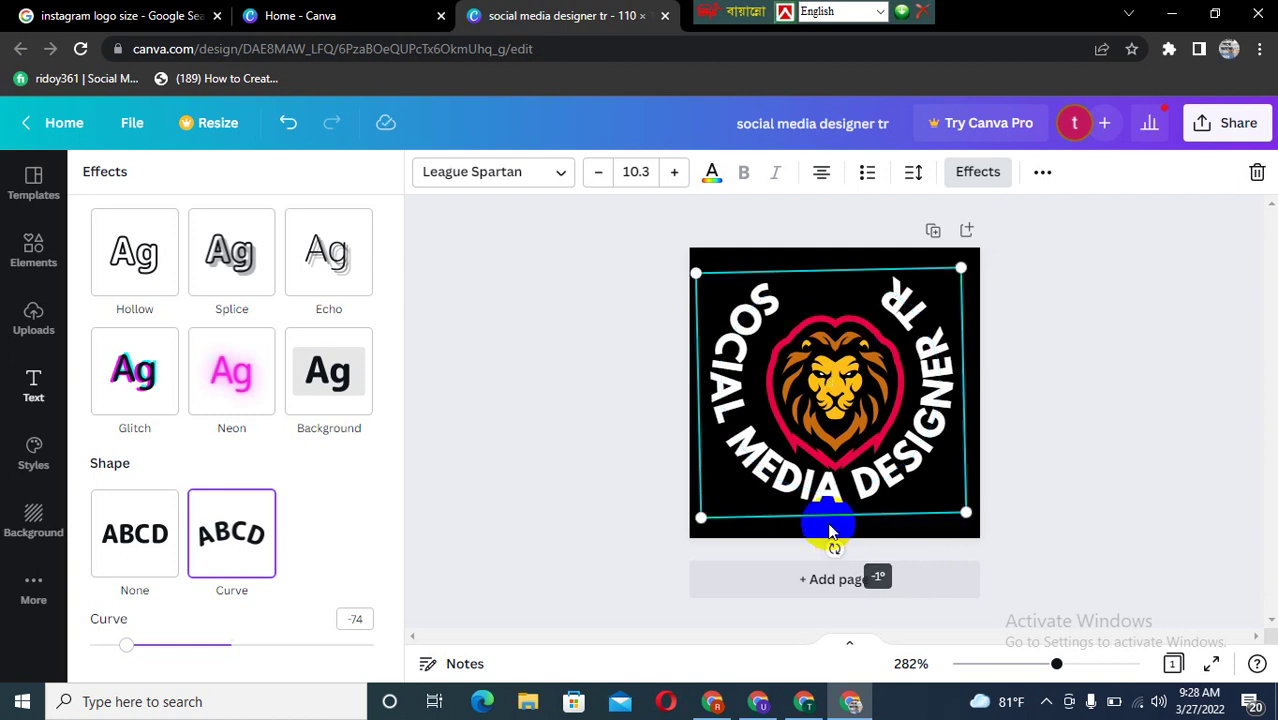
click(236, 648)
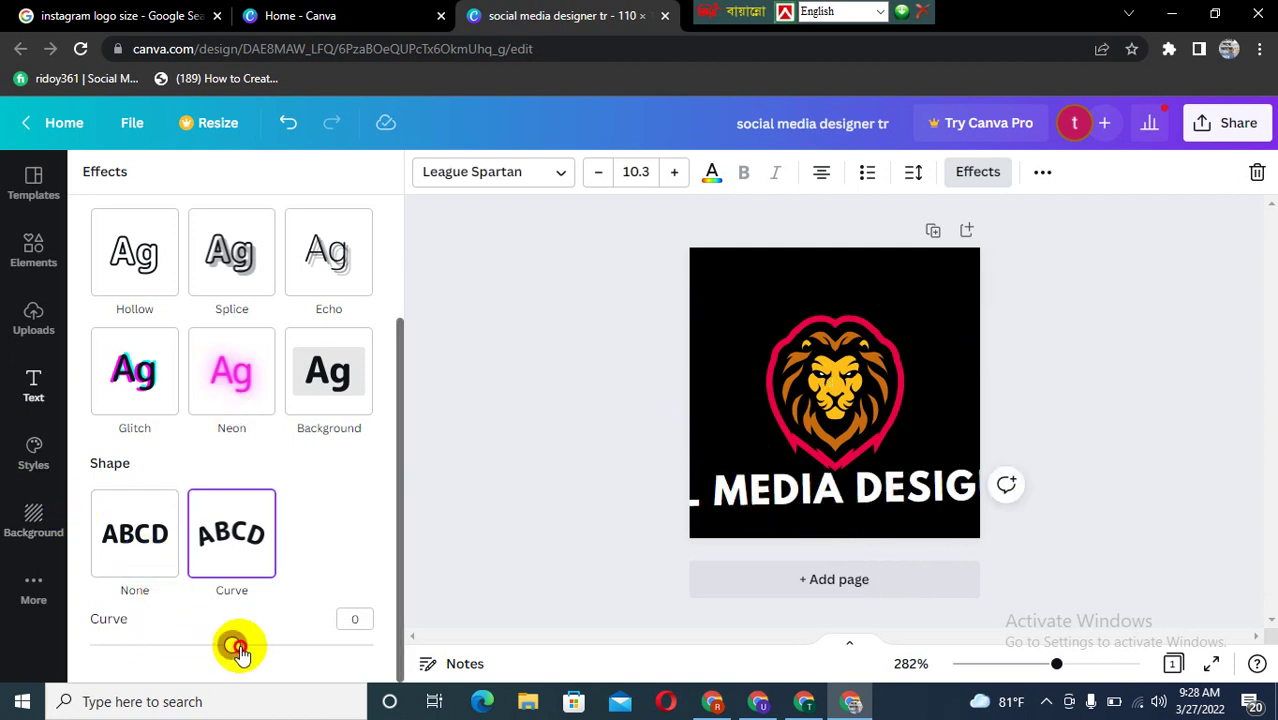
drag(236, 648, 125, 645)
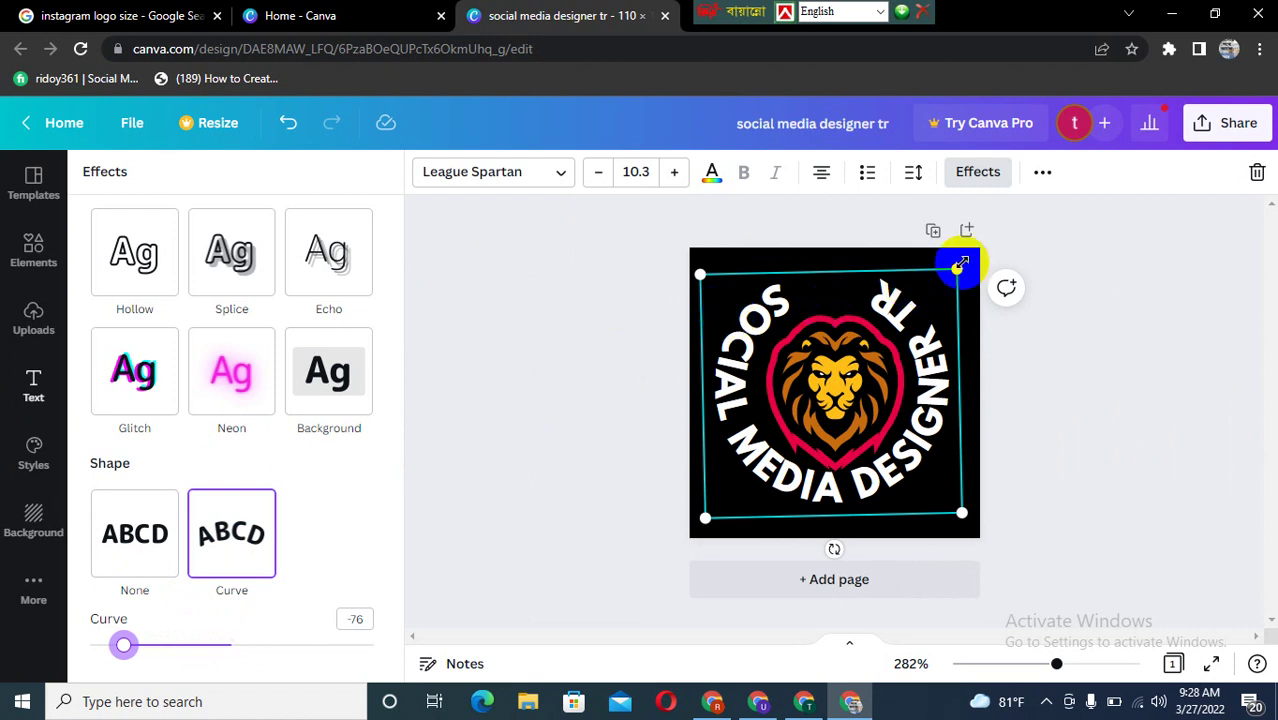
drag(958, 271, 972, 260)
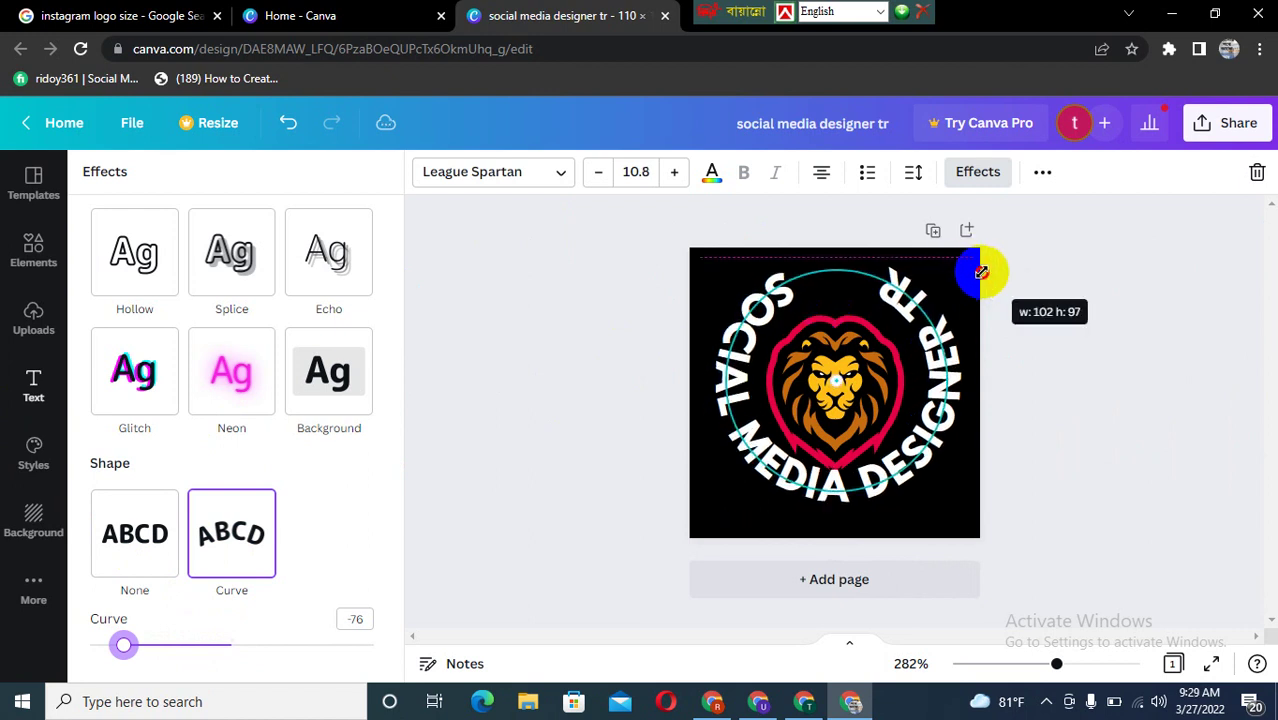
drag(705, 518, 689, 533)
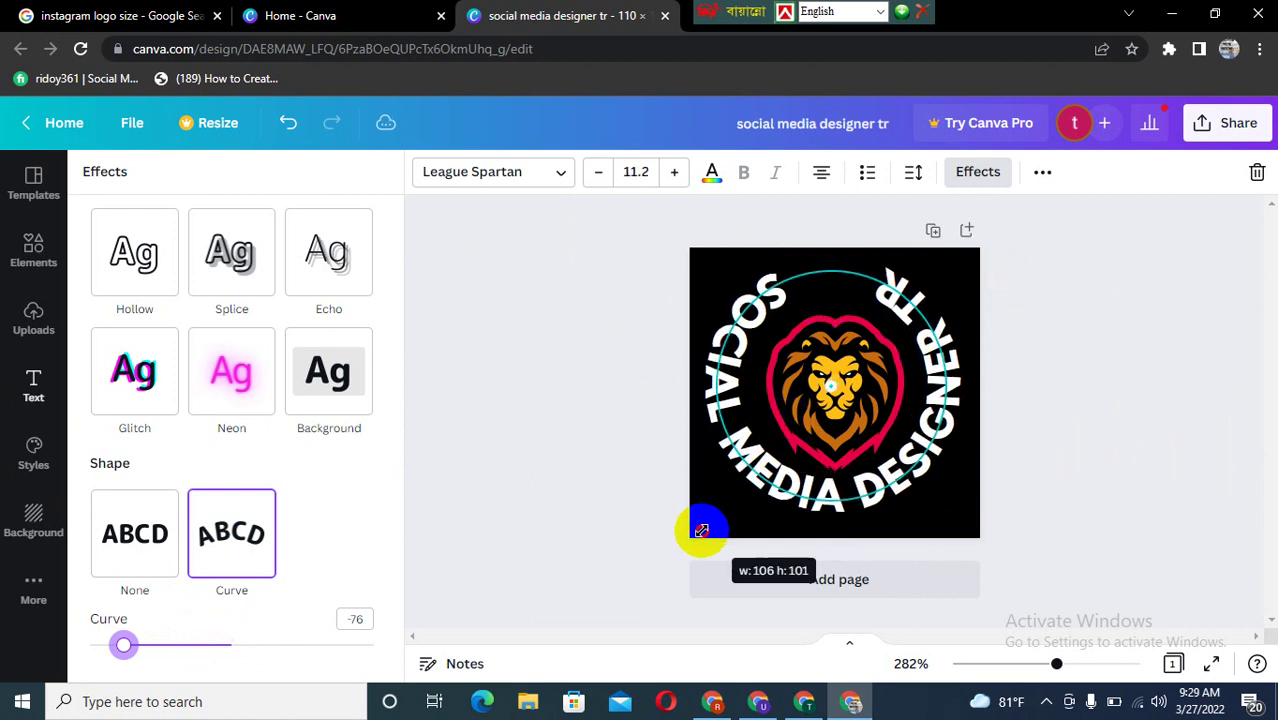
Fine-tune the negative curve and enlarge the ring to fill the black canvas.
click(235, 646)
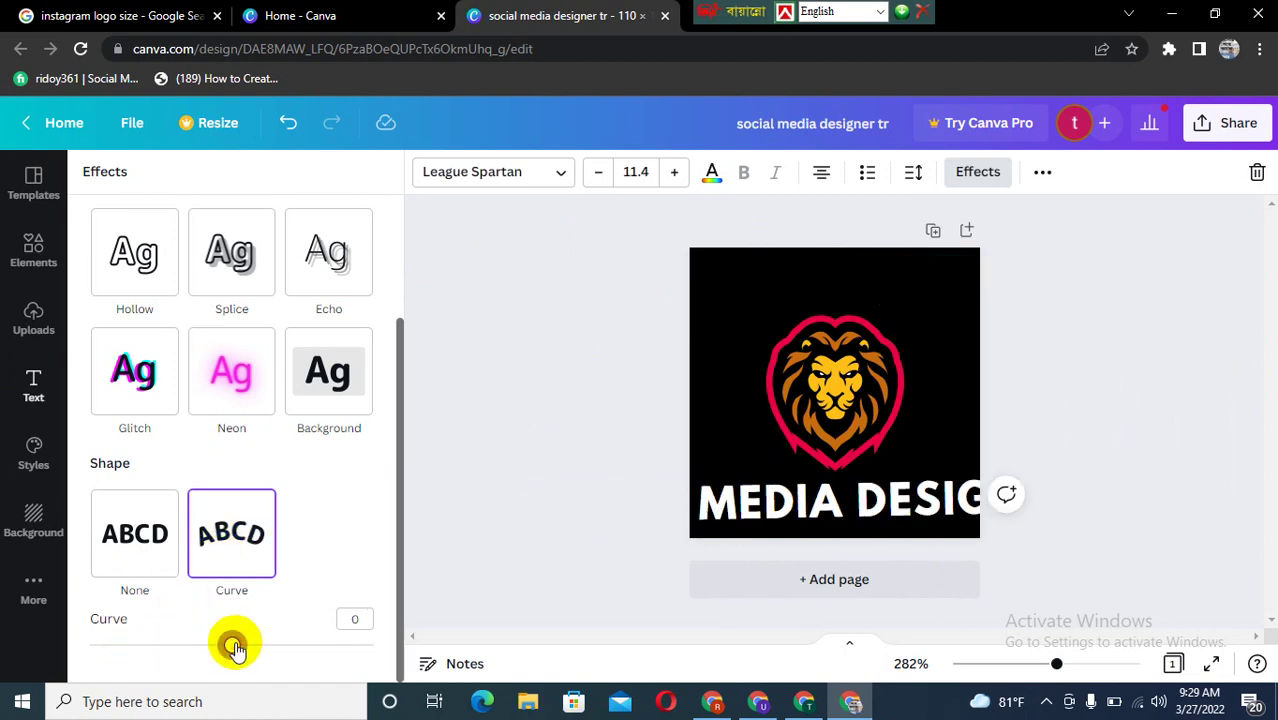
click(123, 648)
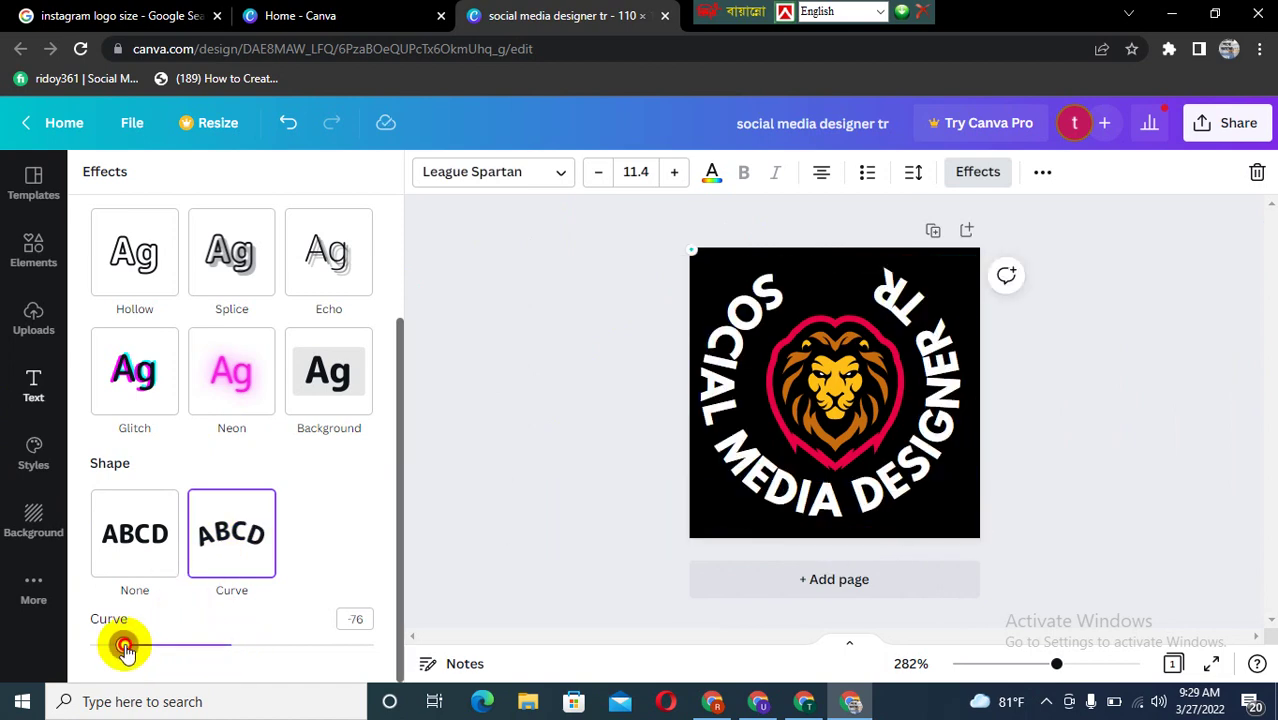
drag(123, 648, 116, 643)
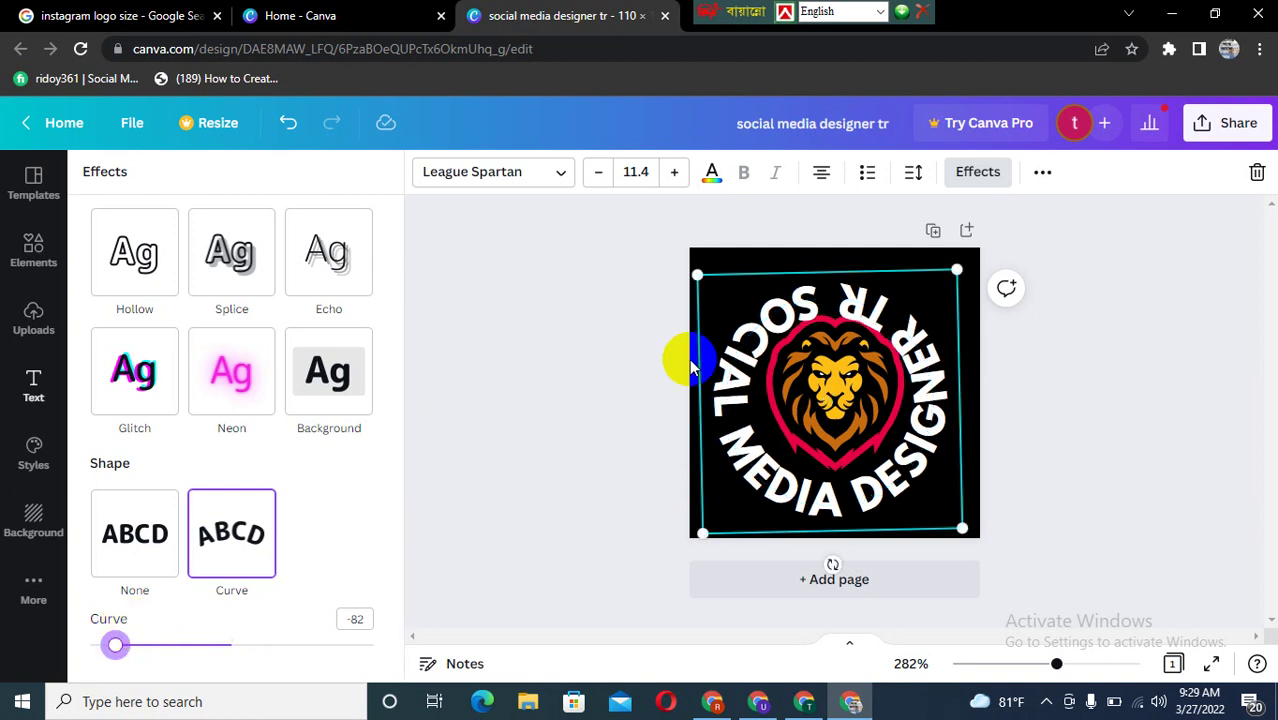
drag(956, 272, 983, 262)
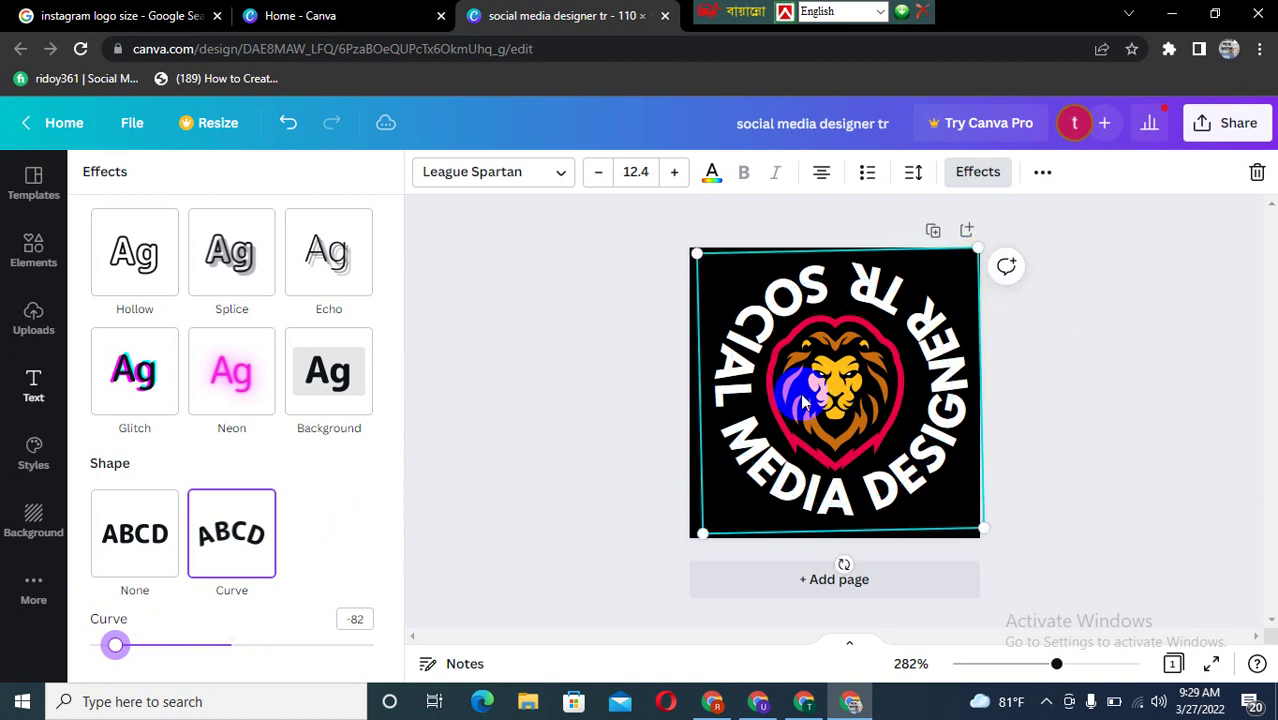
drag(700, 536, 693, 528)
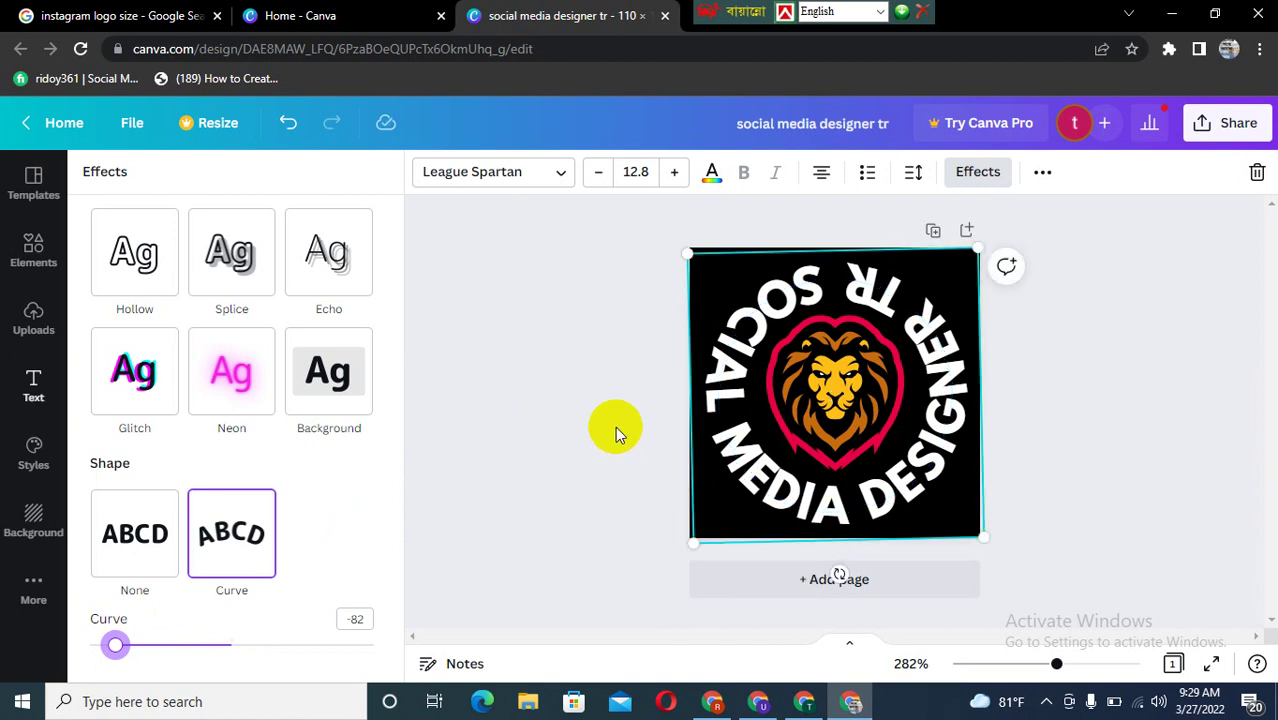
click(599, 403)
click(590, 345)
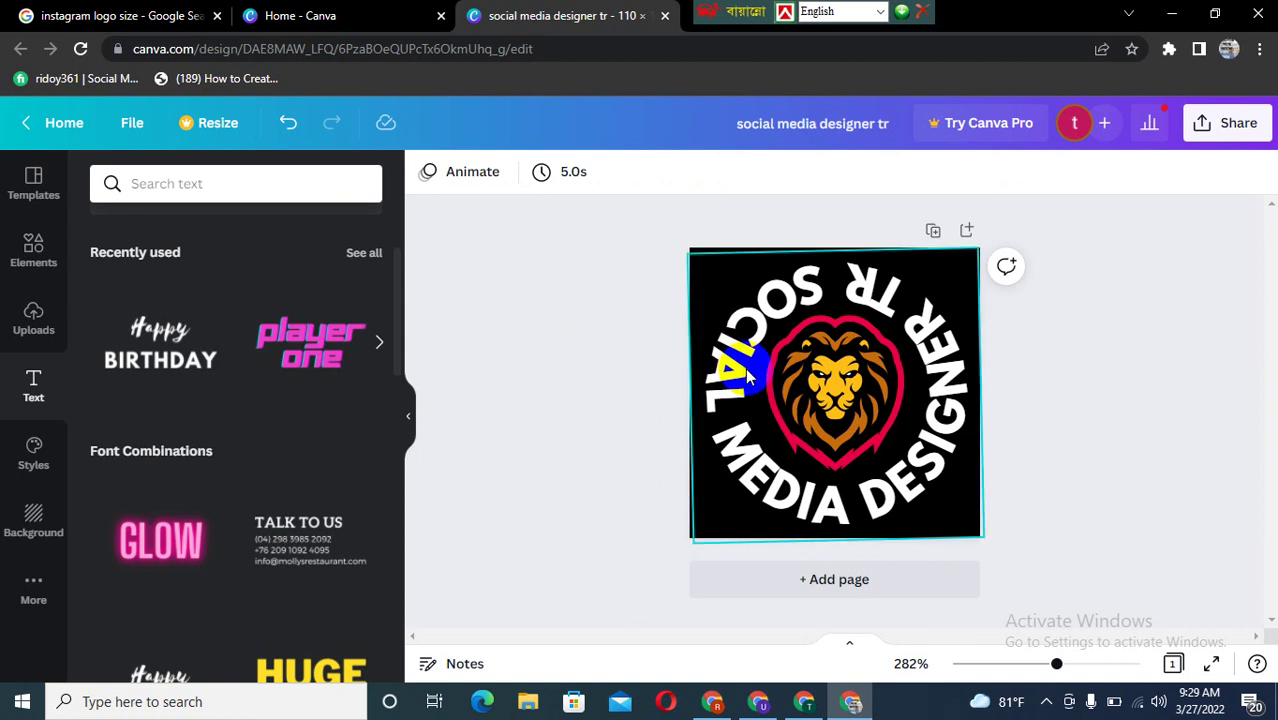
Change the curved ring text's colour from white to yellow #ffbf18.
click(725, 510)
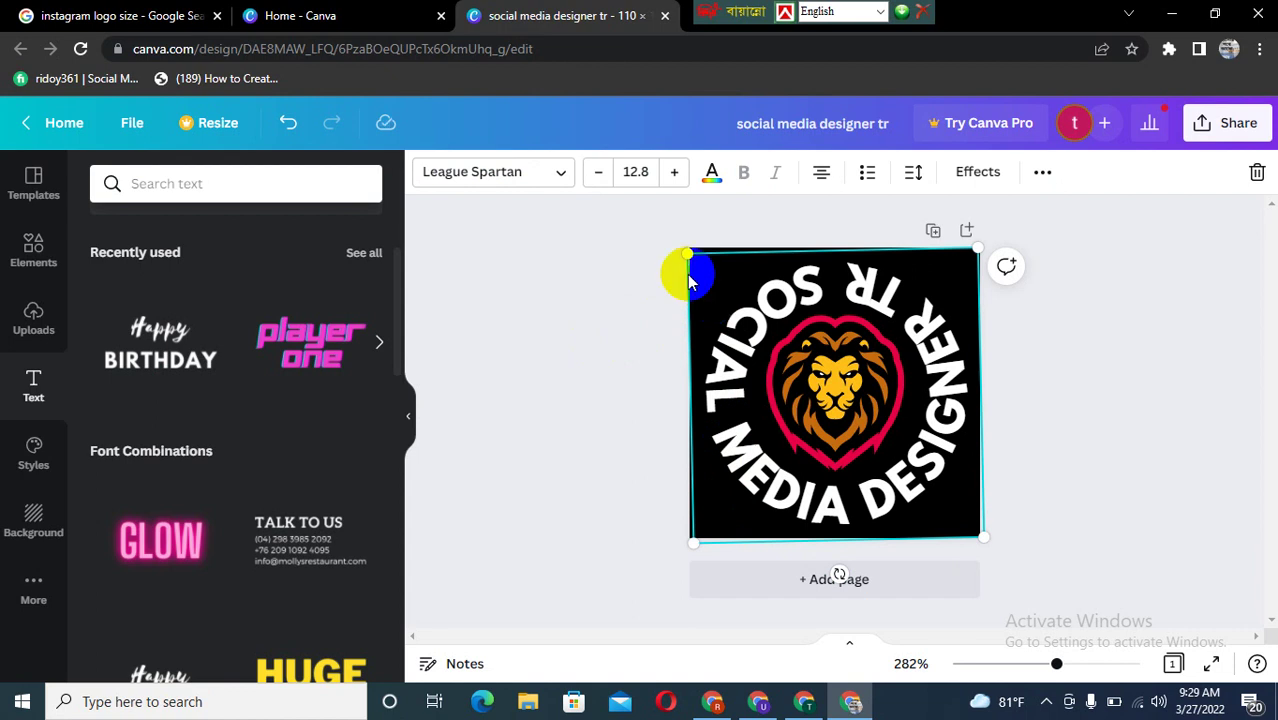
click(765, 300)
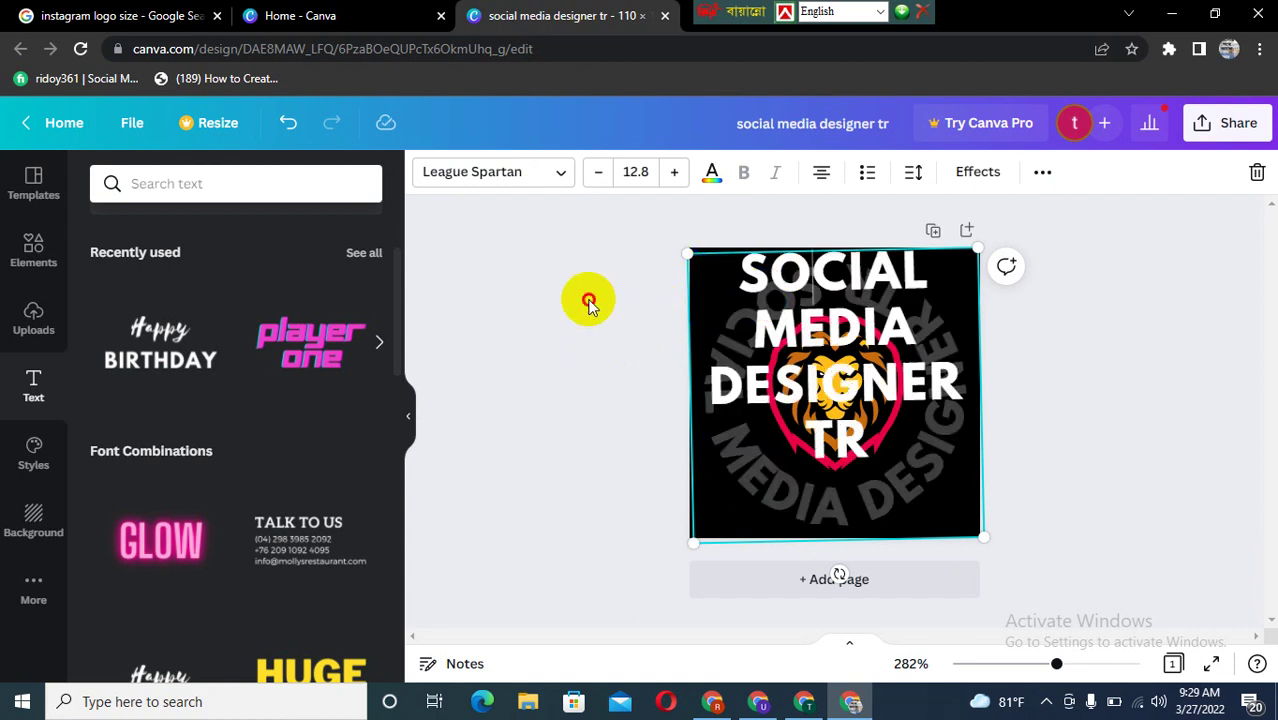
click(588, 300)
click(743, 342)
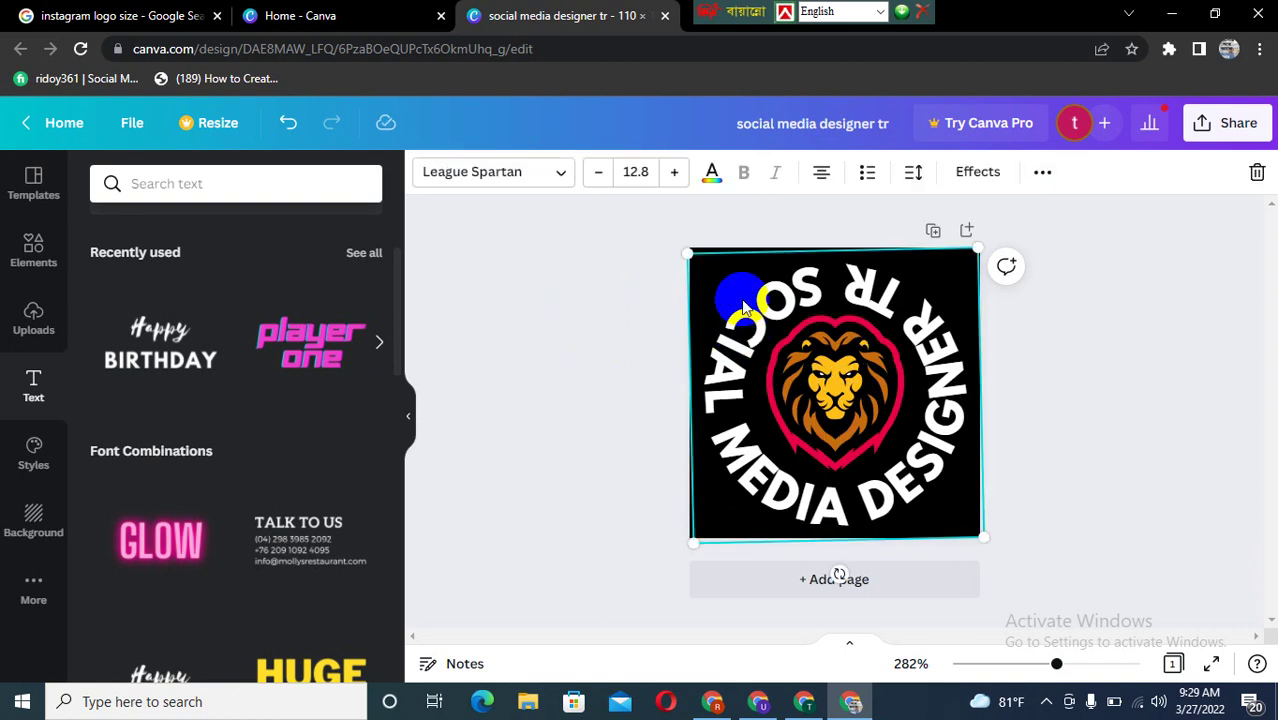
click(712, 176)
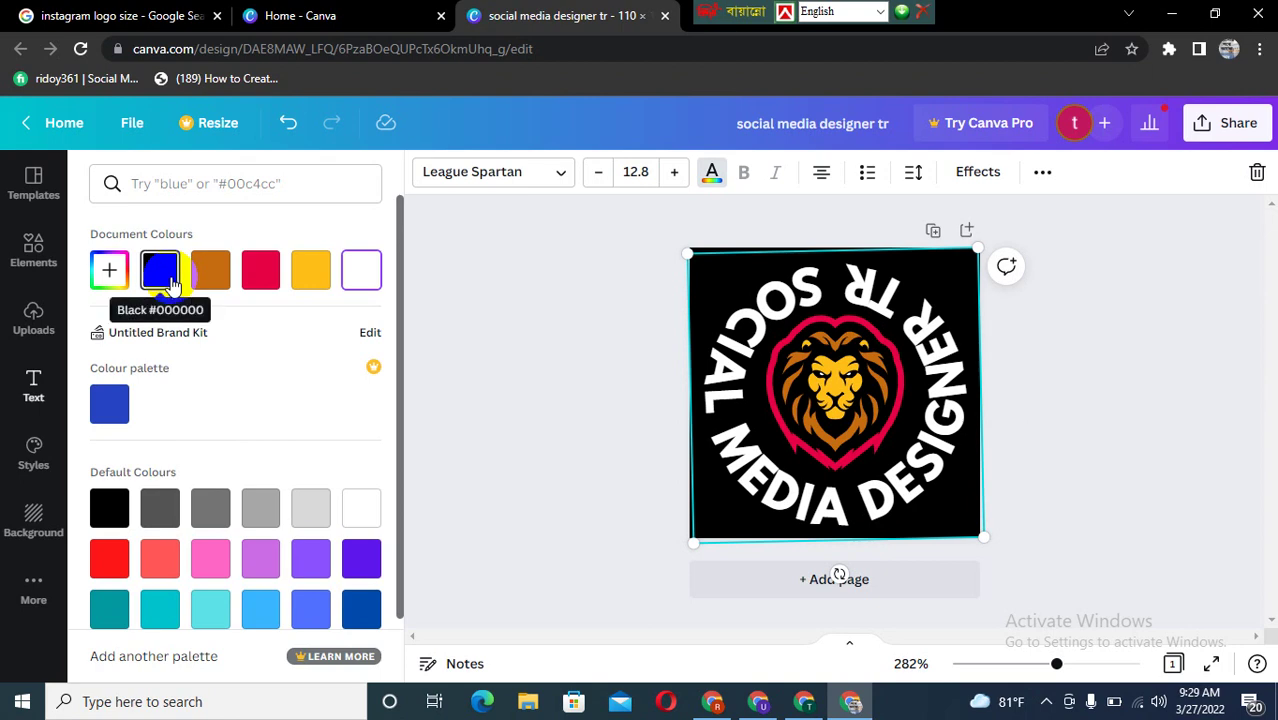
click(309, 277)
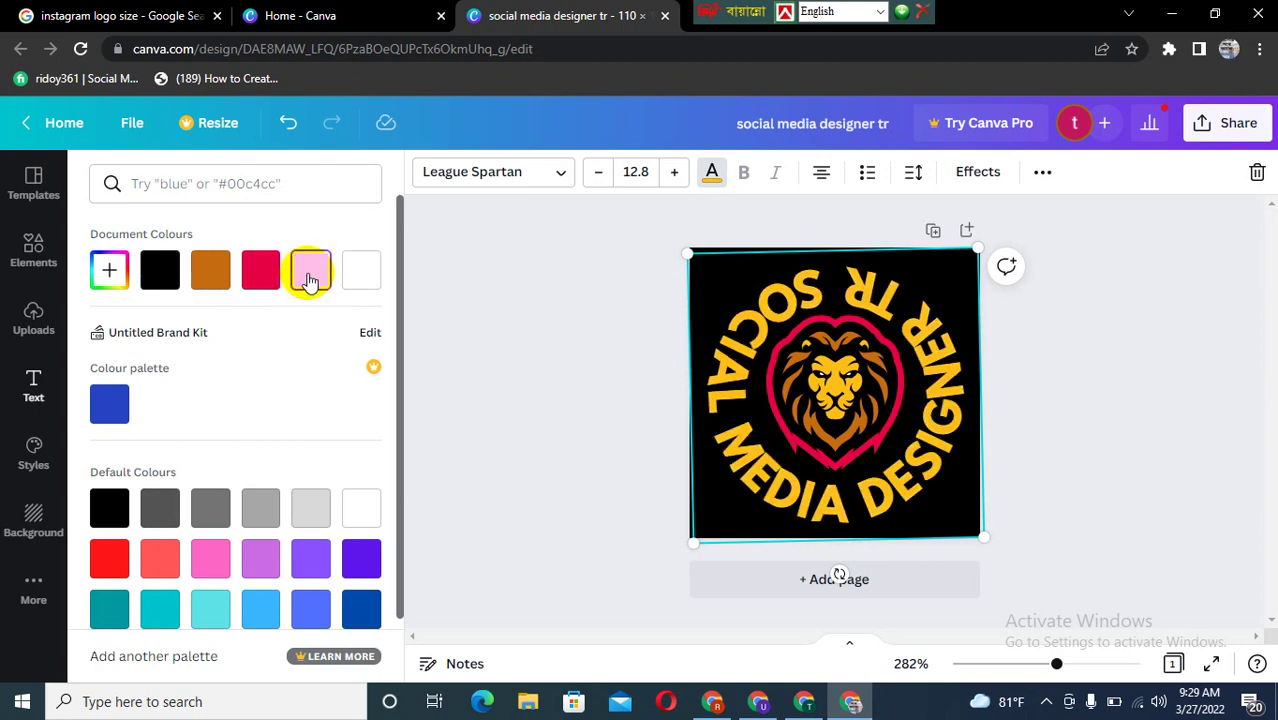
double_click(719, 287)
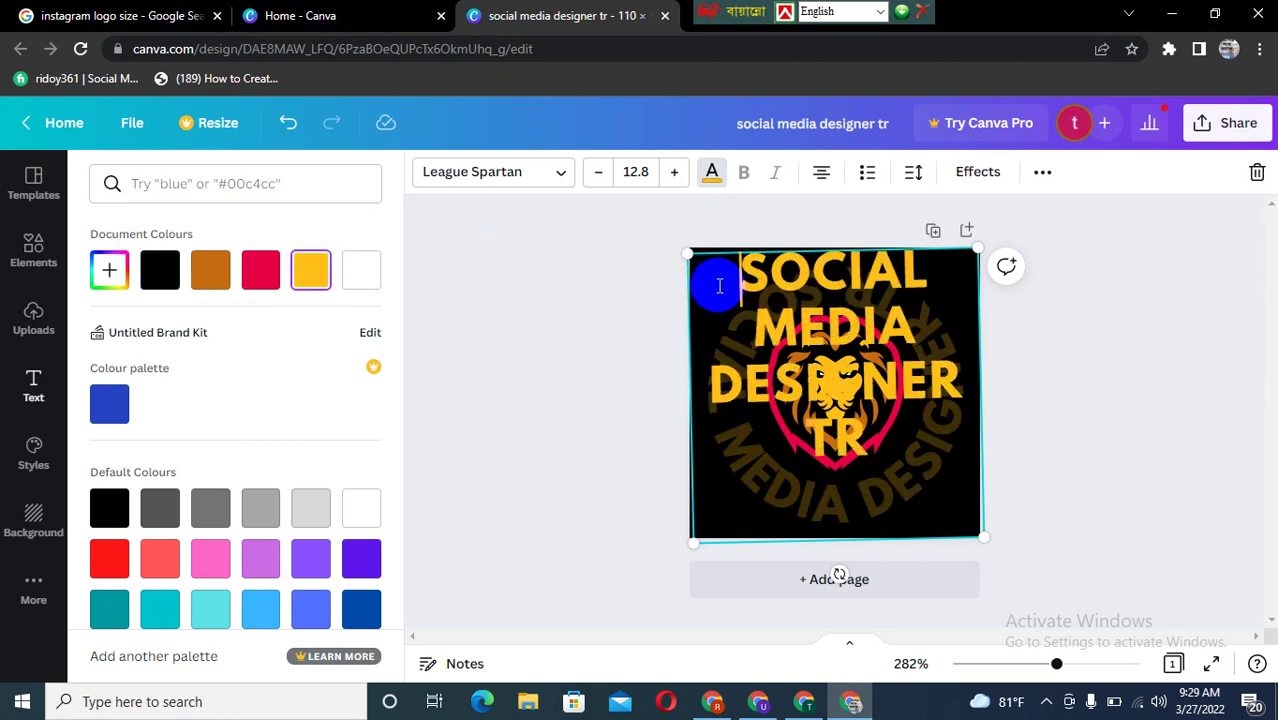
key(Escape)
click(737, 514)
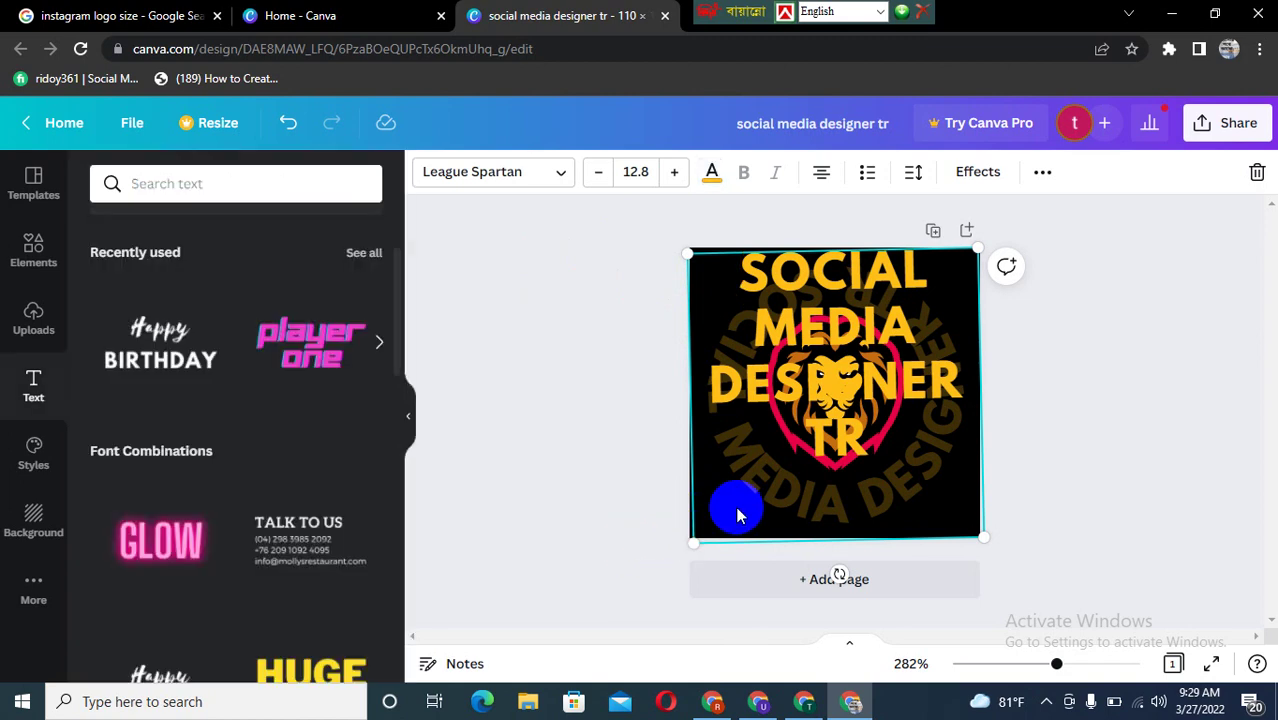
Set the page background colour to white.
click(693, 540)
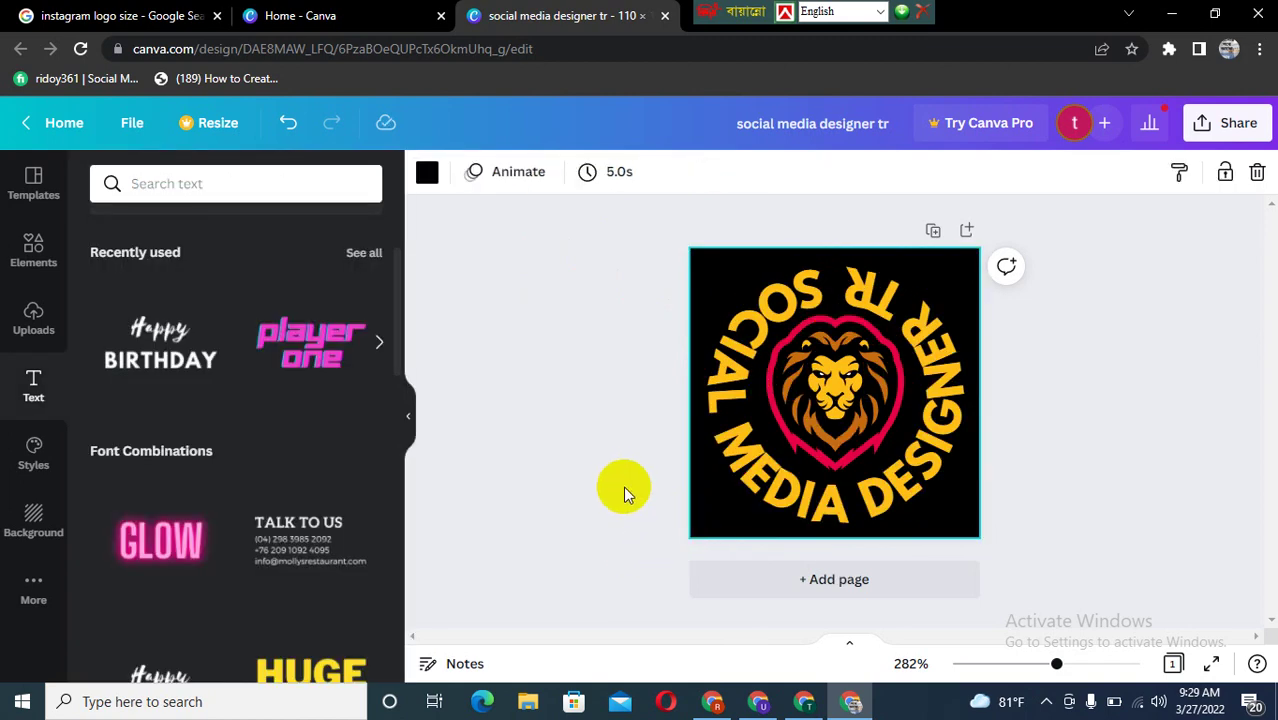
click(426, 172)
click(360, 272)
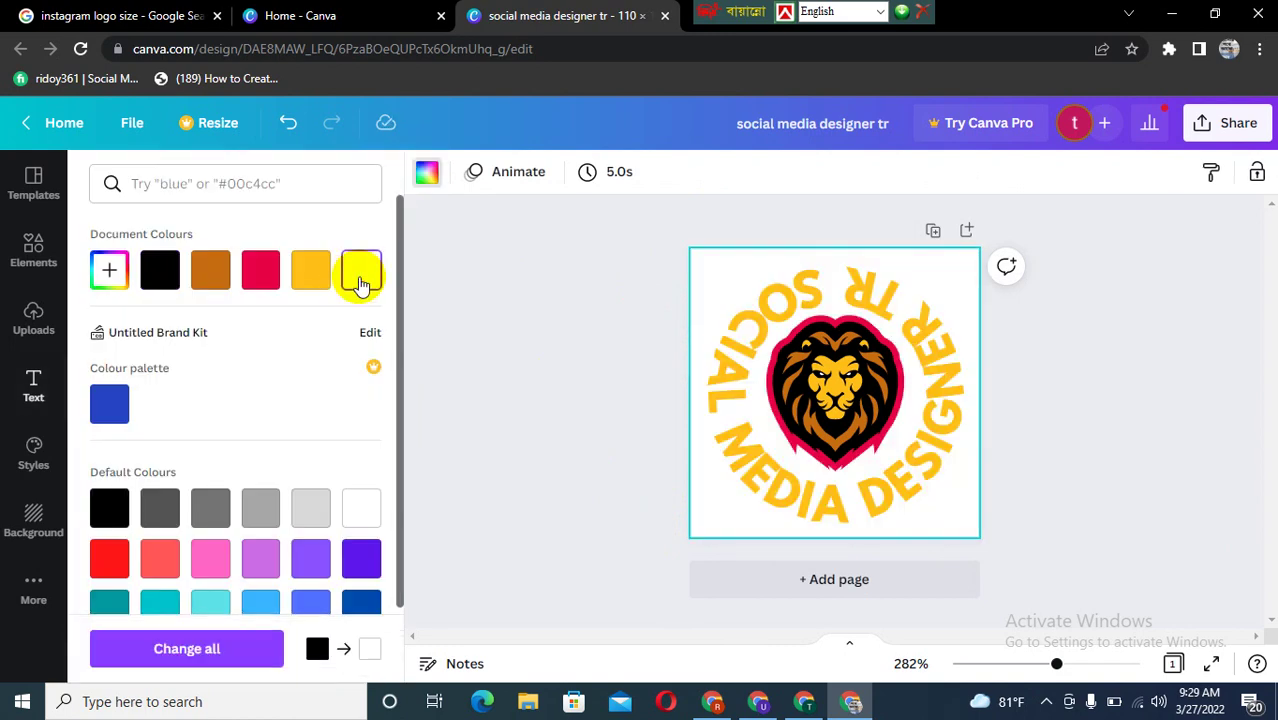
click(553, 300)
Turn the curved ring text black.
click(741, 388)
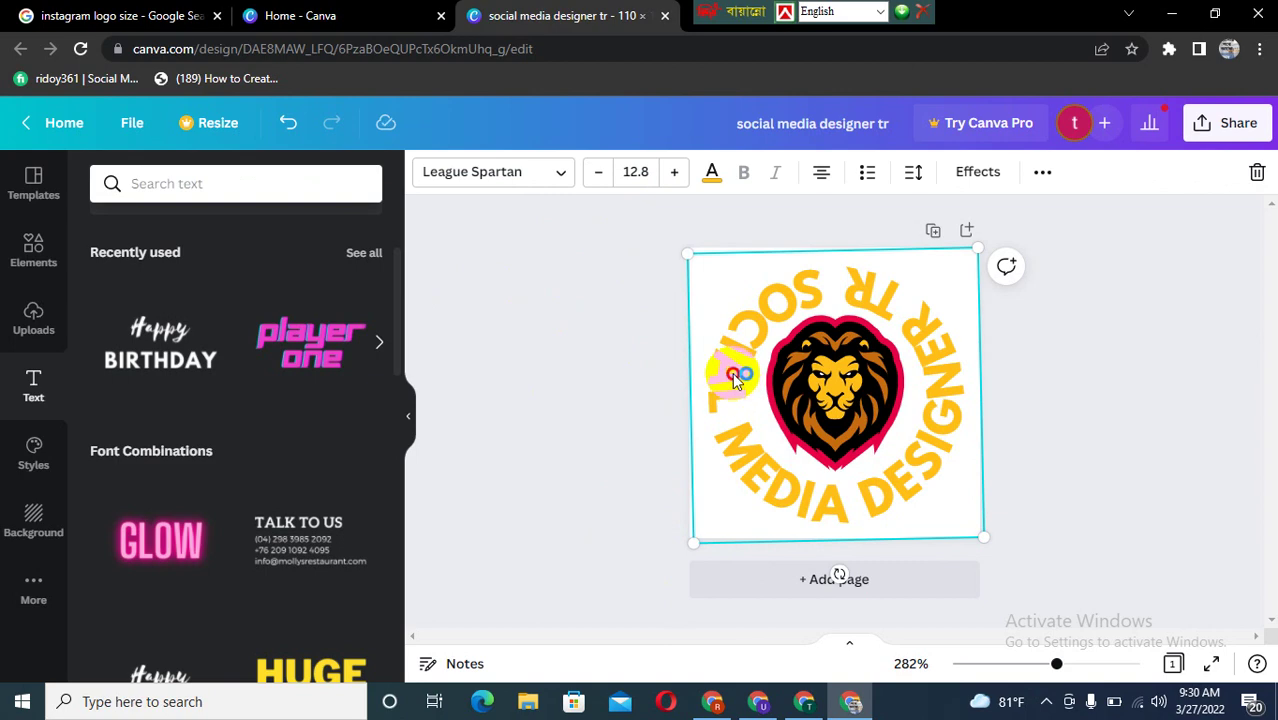
click(733, 375)
click(479, 351)
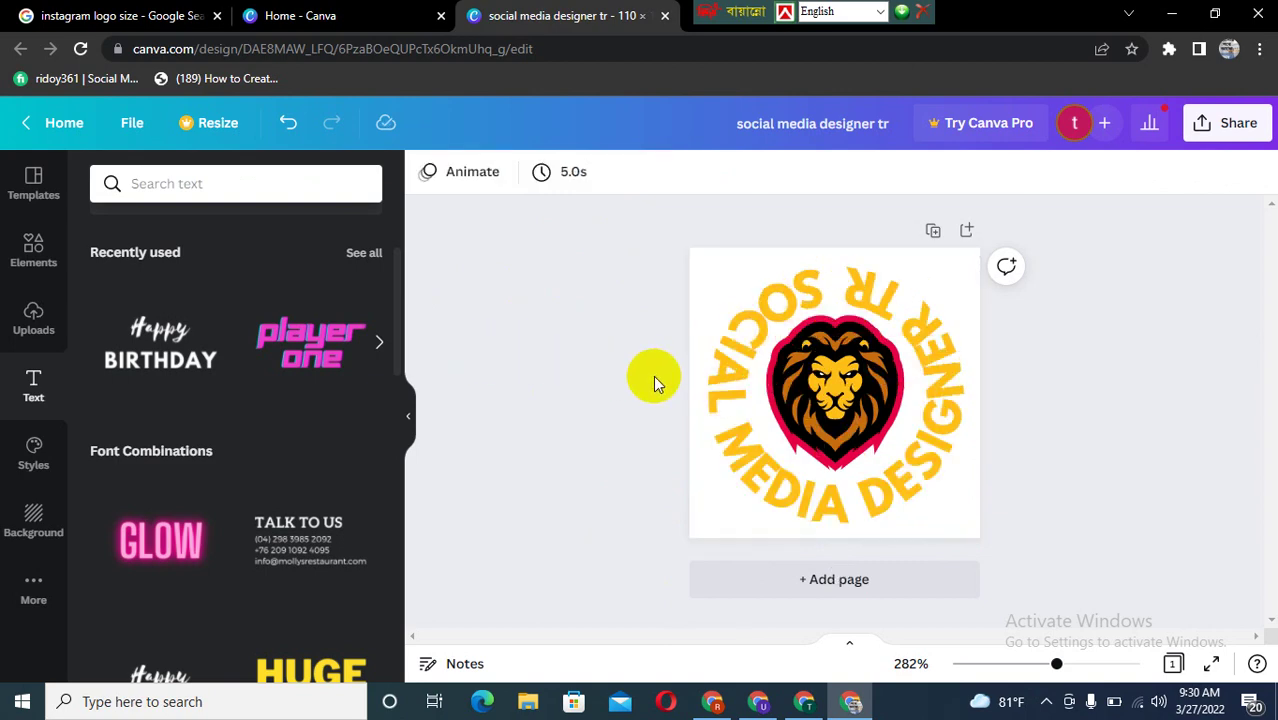
click(716, 385)
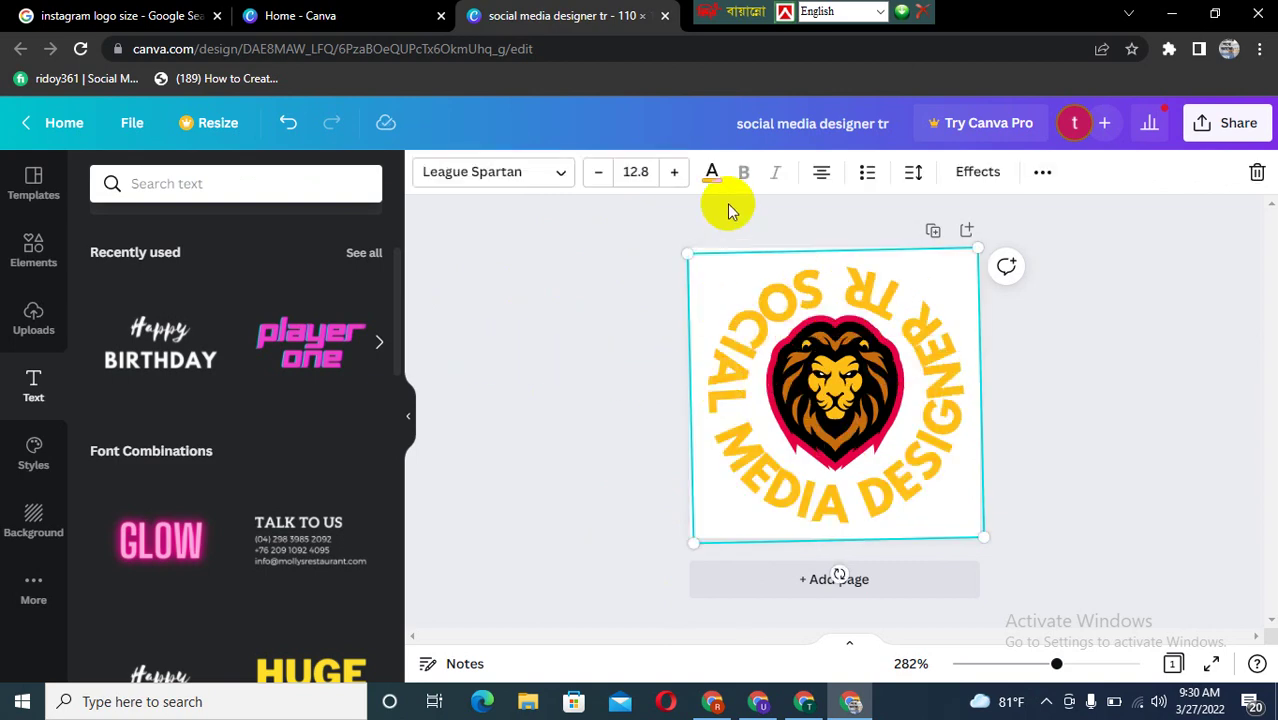
click(712, 174)
click(161, 276)
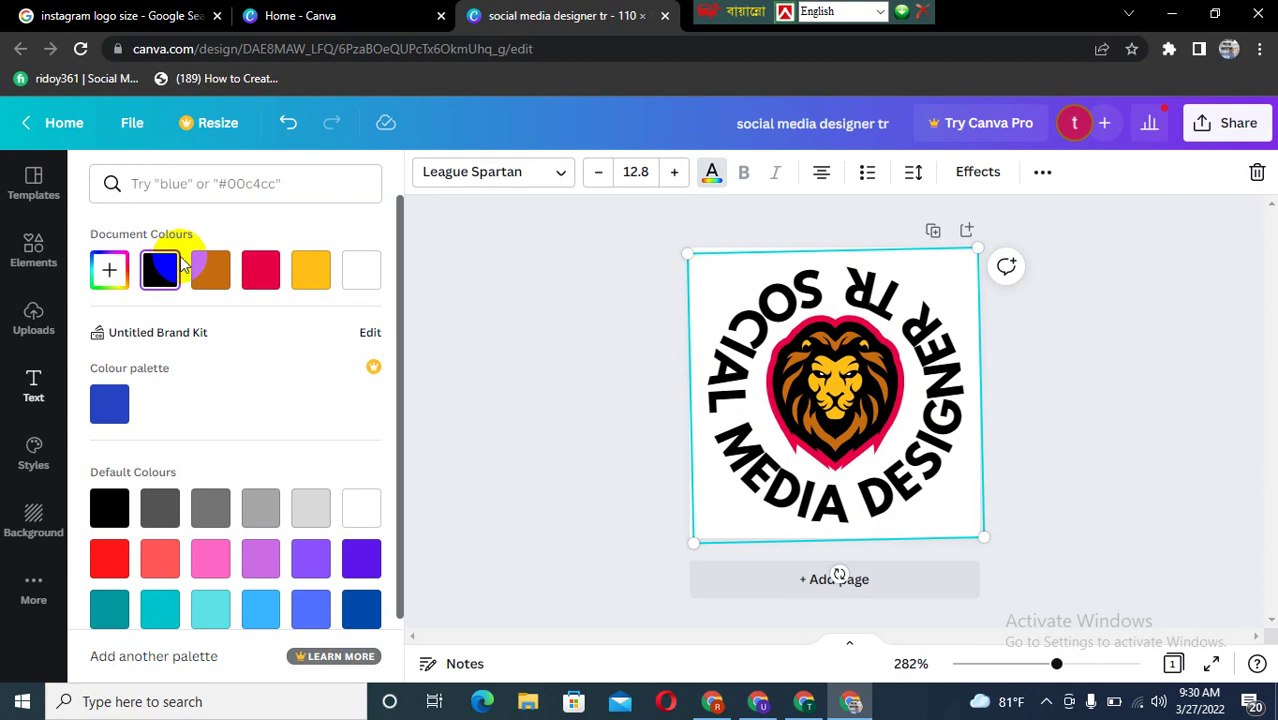
click(700, 540)
Nudge the black ring text slightly to the right and reselect it.
click(698, 530)
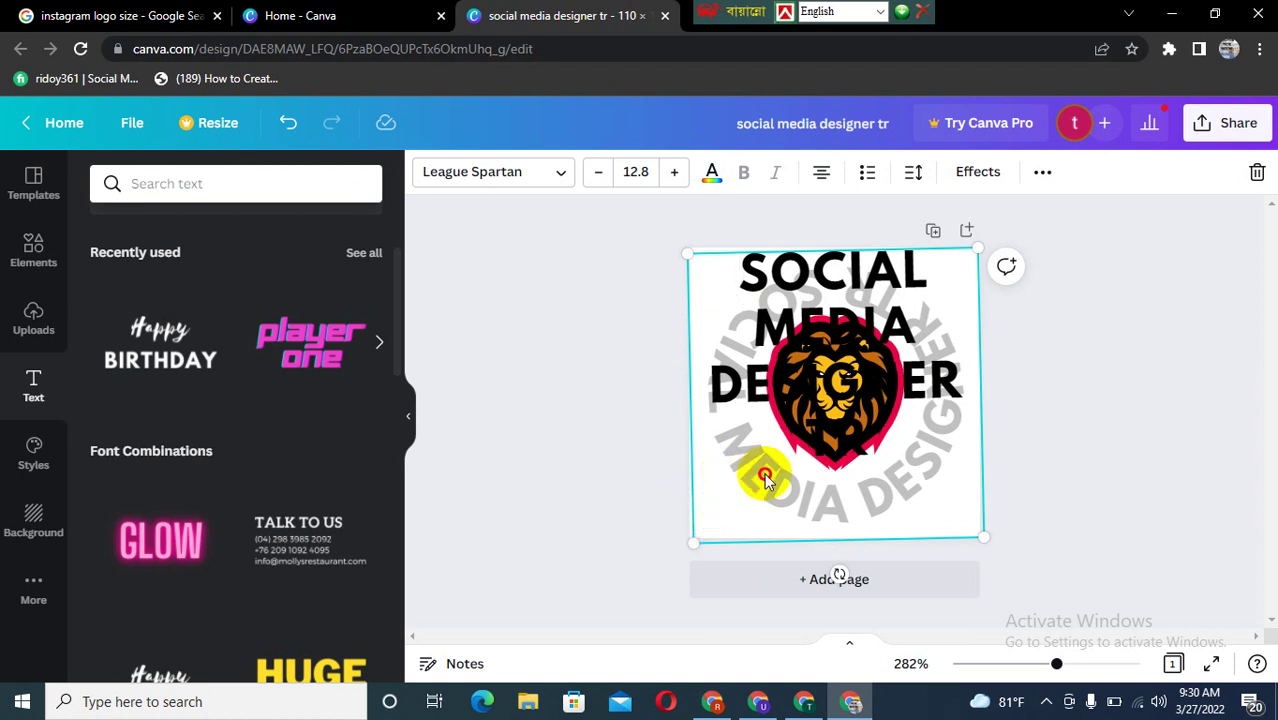
click(614, 439)
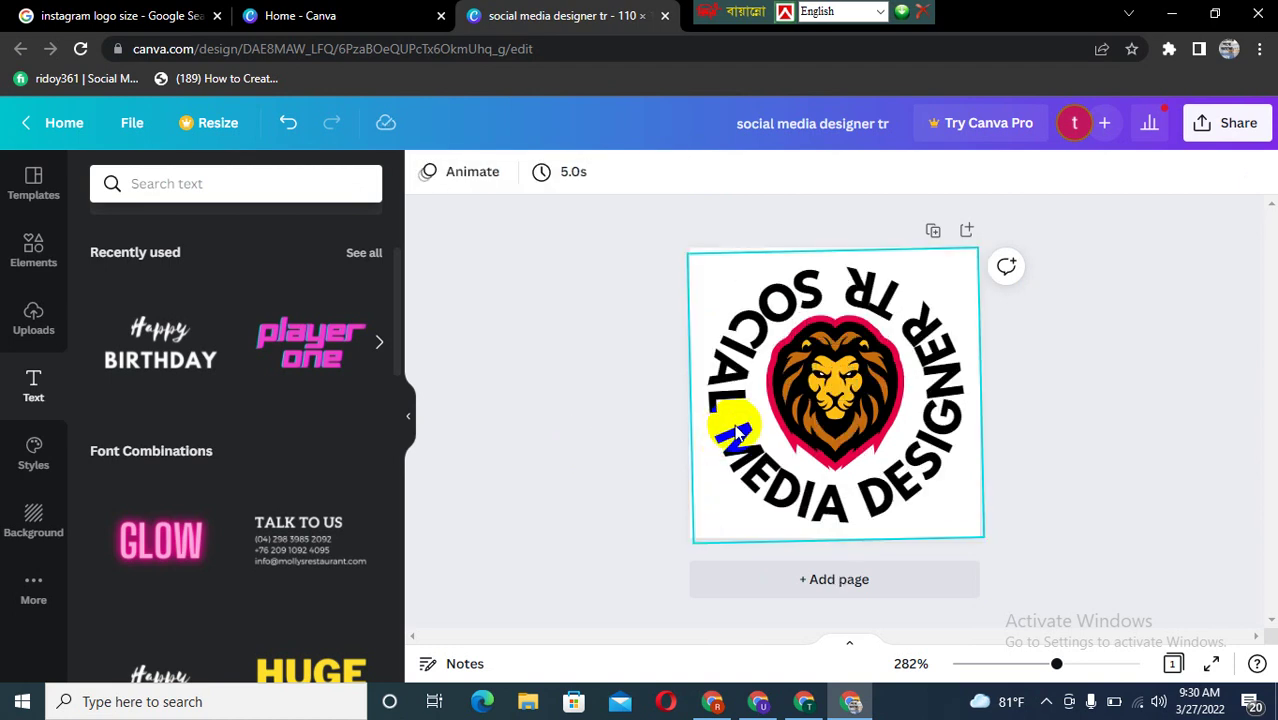
drag(738, 430, 755, 424)
click(701, 514)
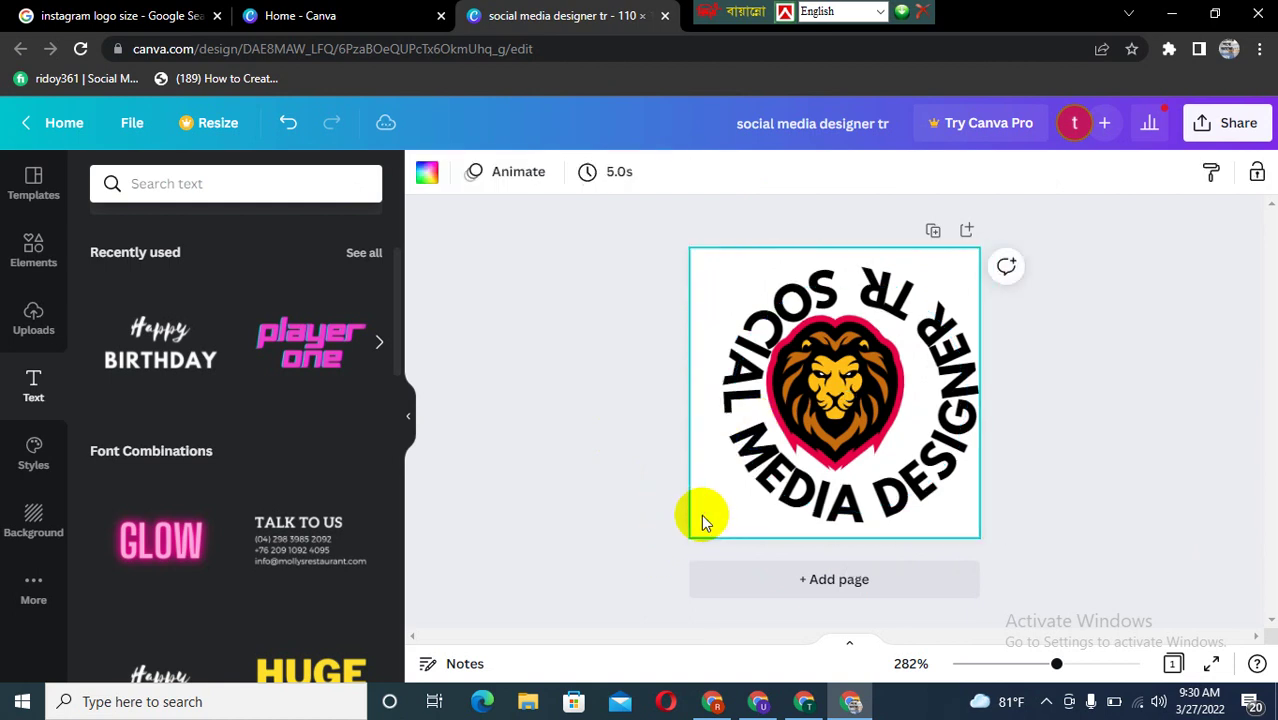
click(786, 478)
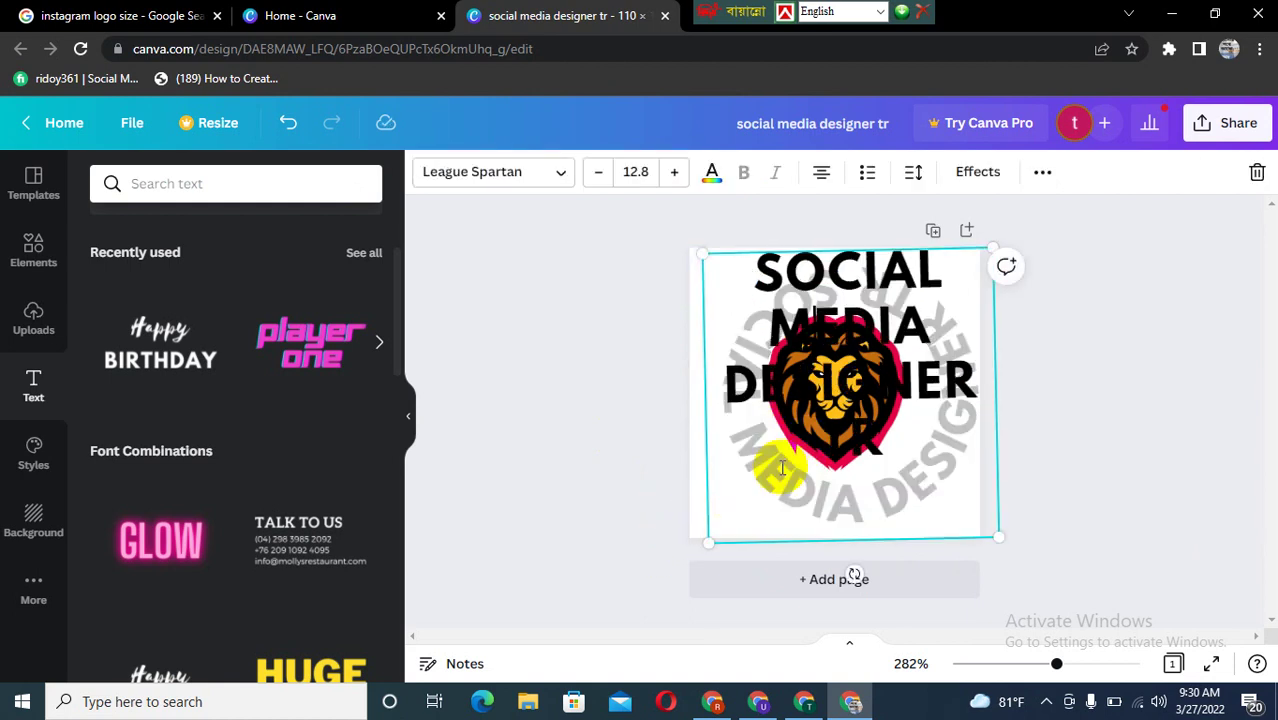
click(655, 450)
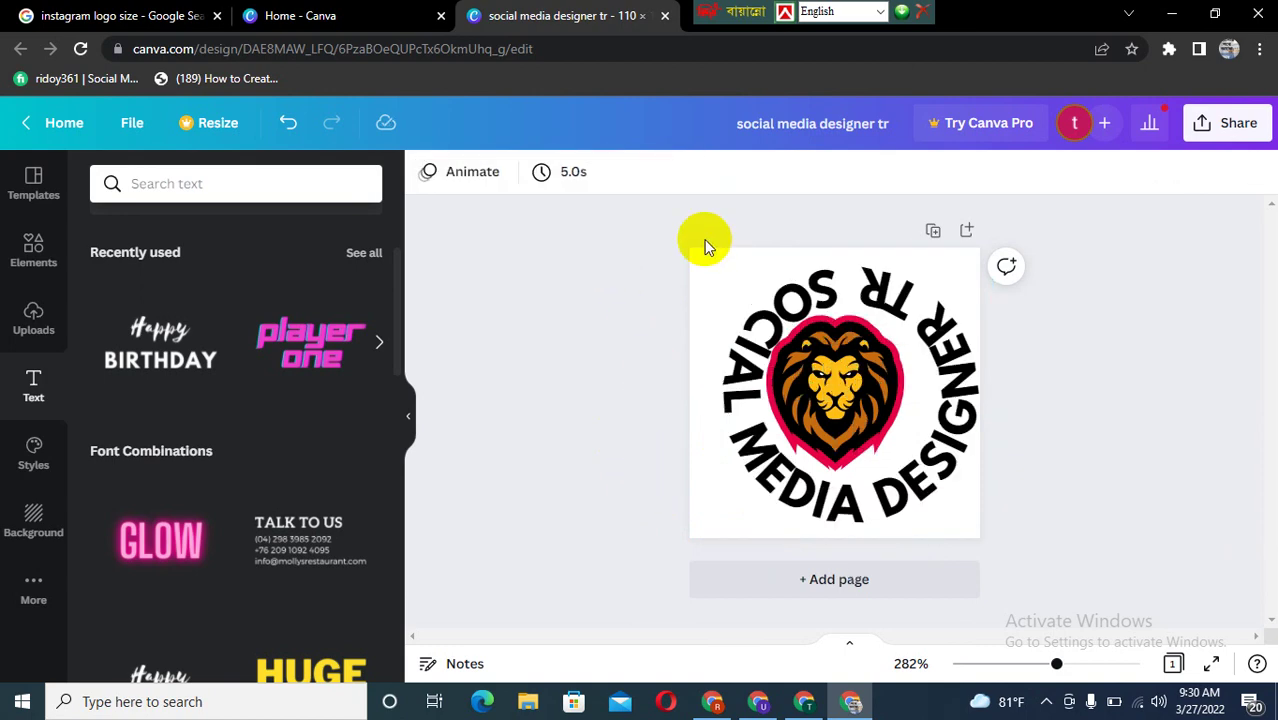
click(764, 362)
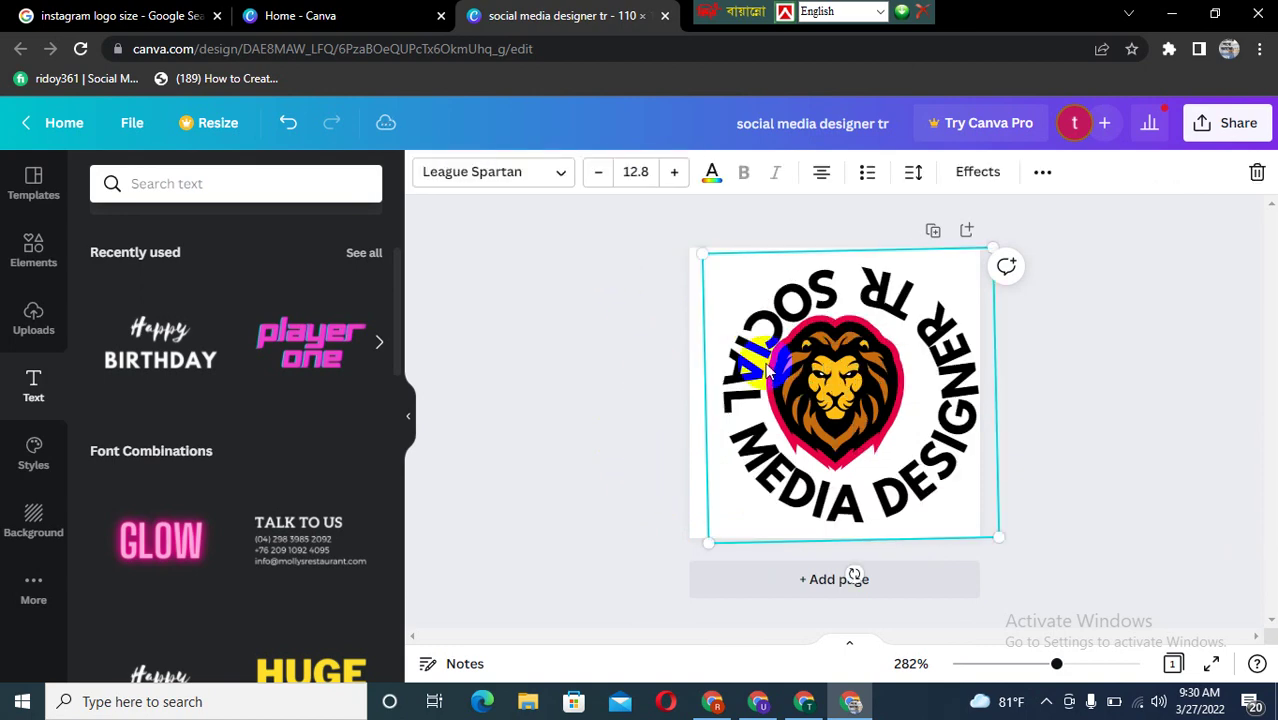
Turn the ring text white and set the page background back to black.
click(714, 178)
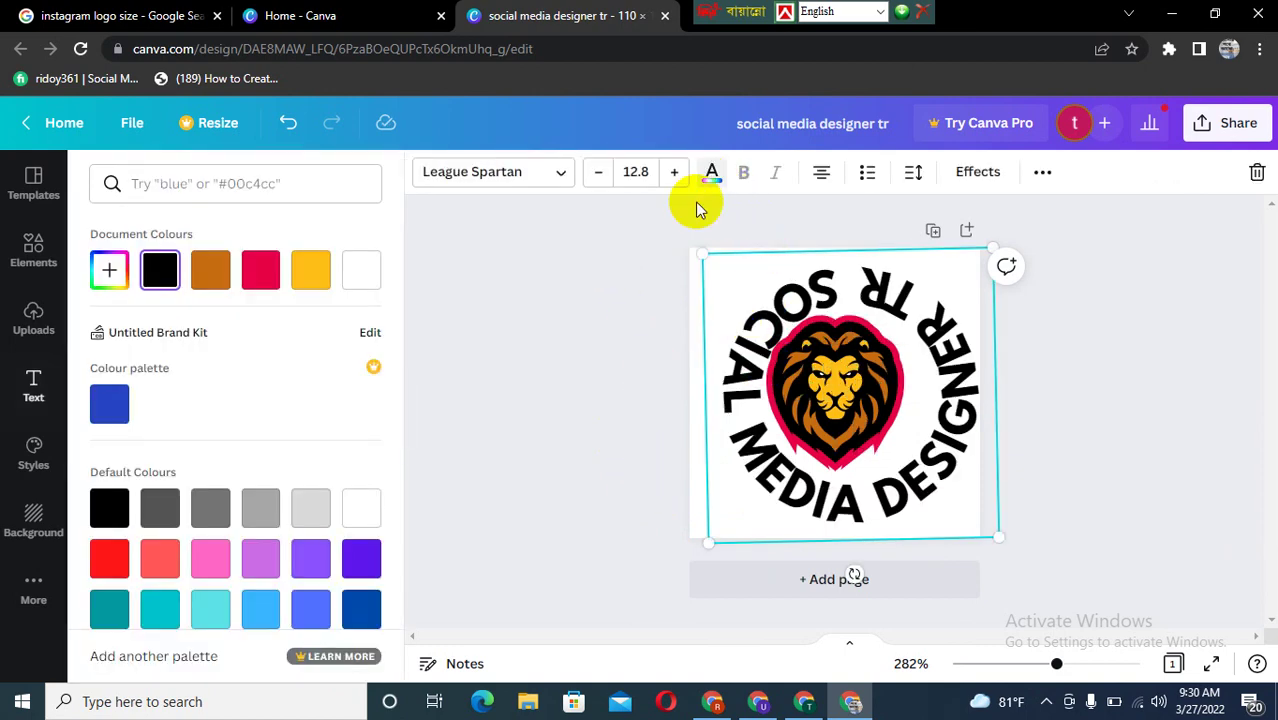
click(357, 515)
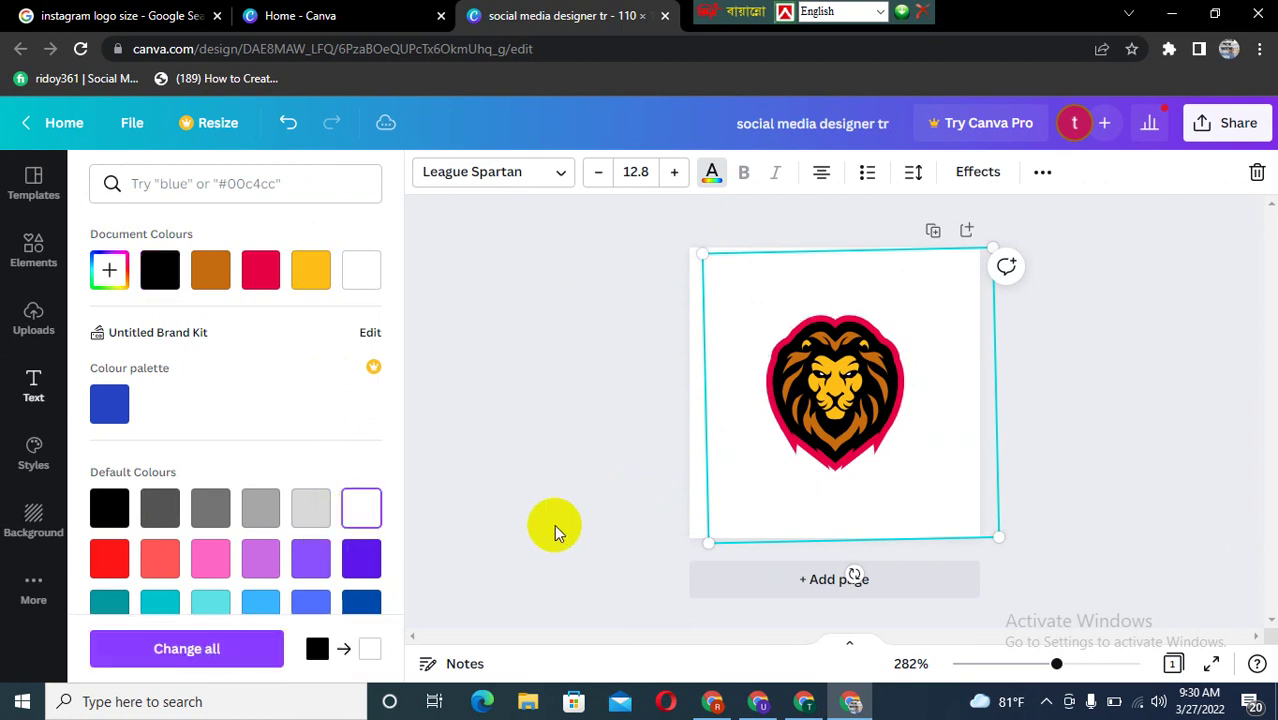
click(715, 507)
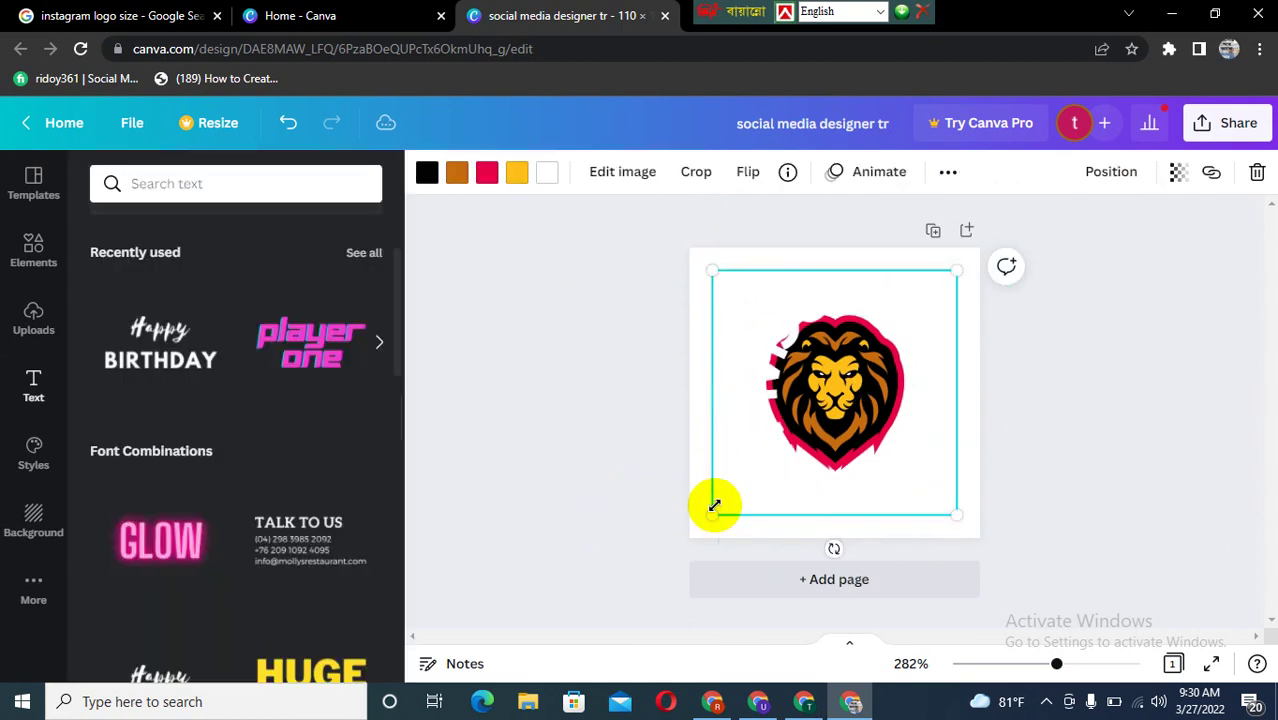
click(702, 531)
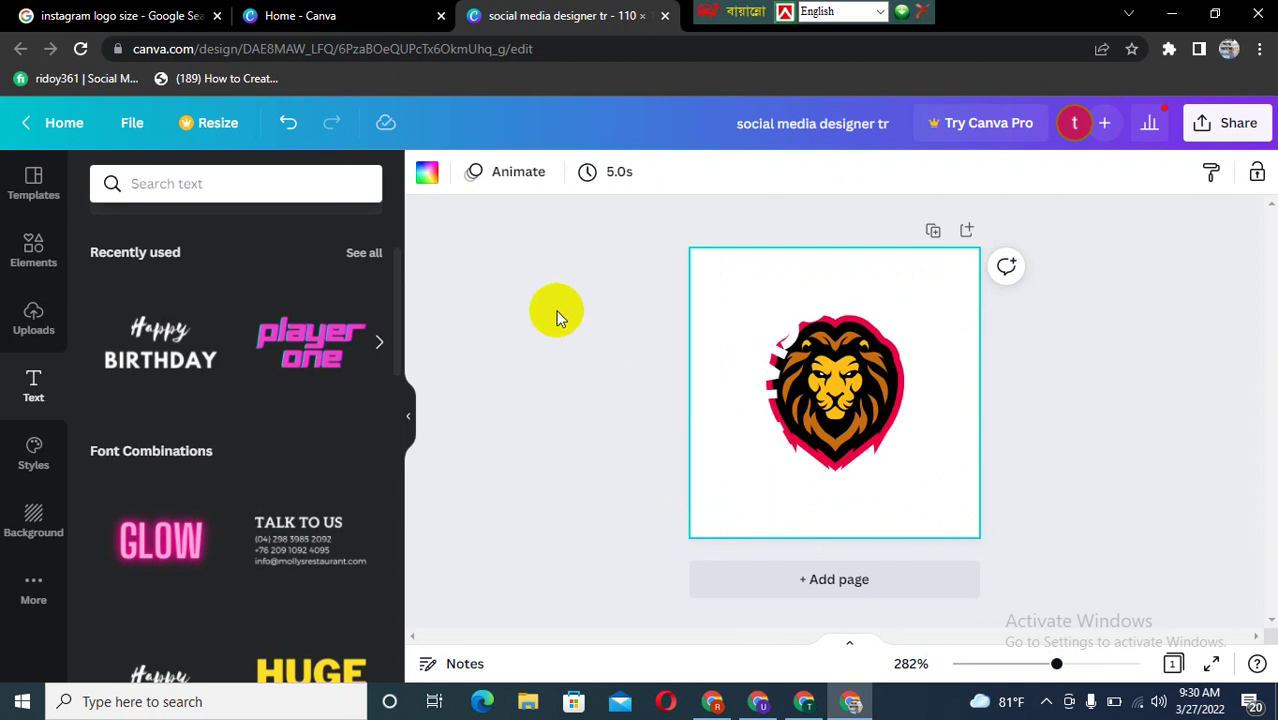
click(427, 171)
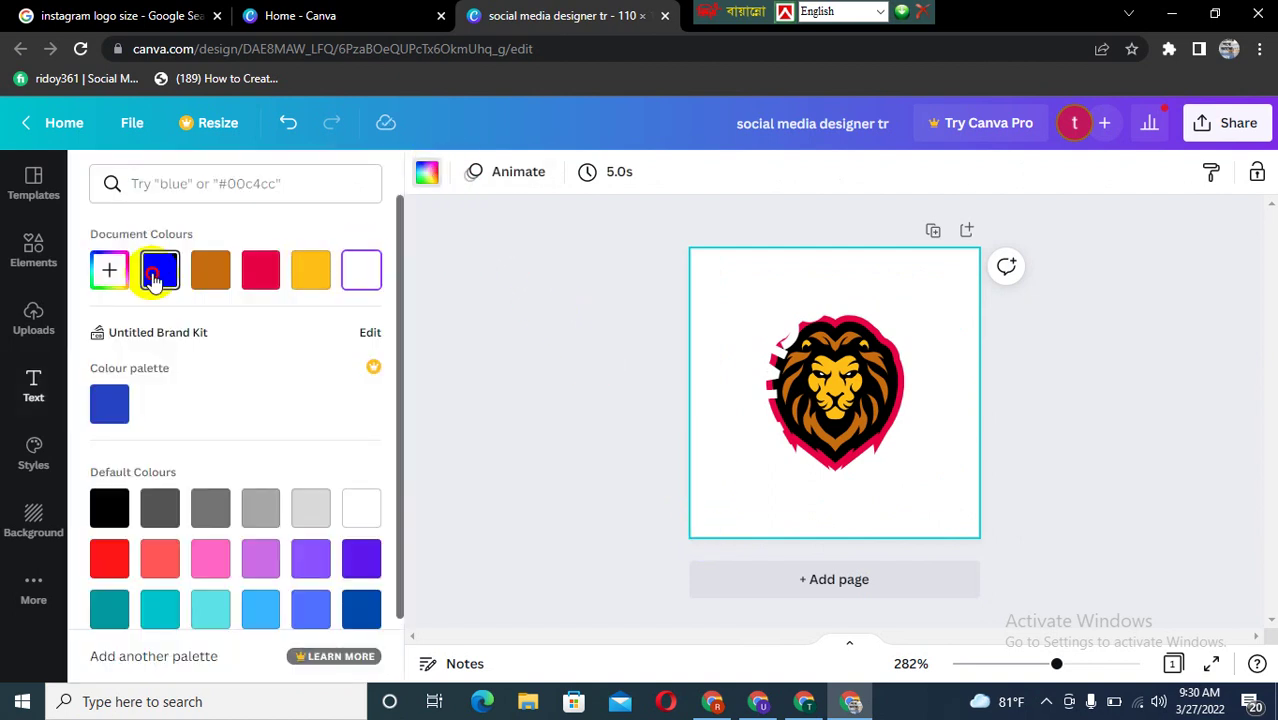
click(153, 278)
click(522, 380)
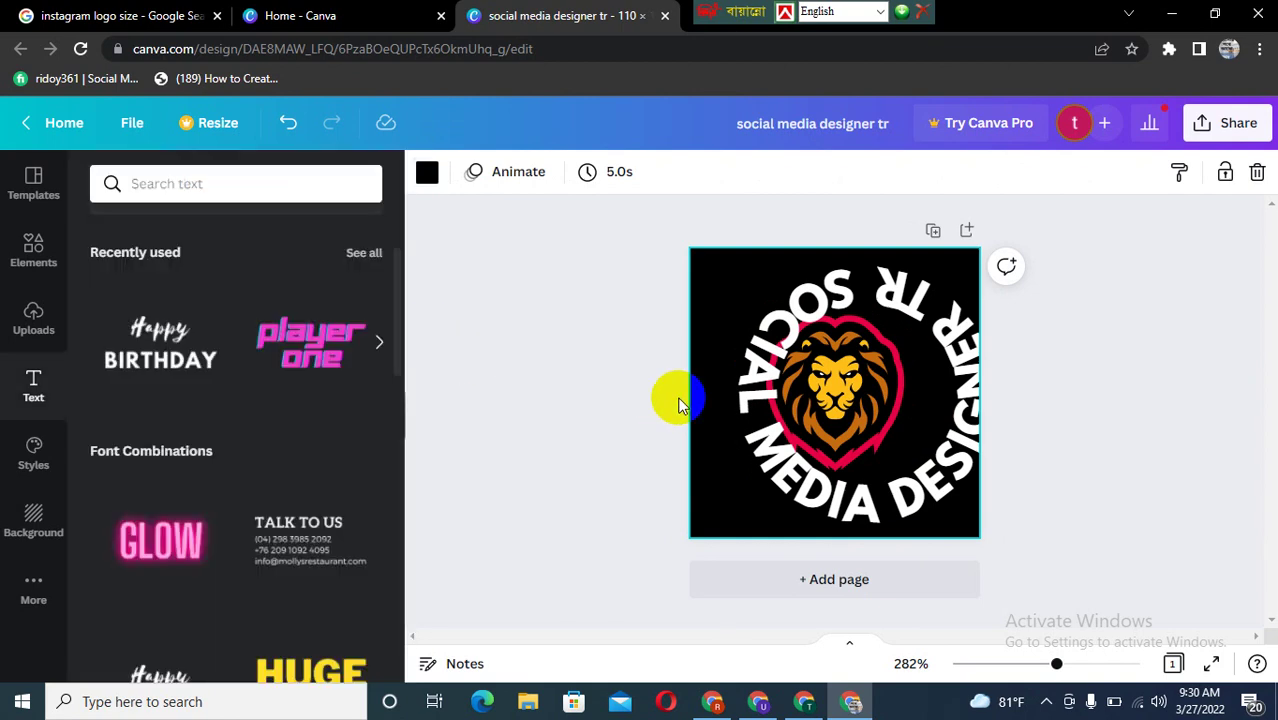
Drag the circular text to centre it around the lion.
click(746, 407)
drag(937, 397, 922, 398)
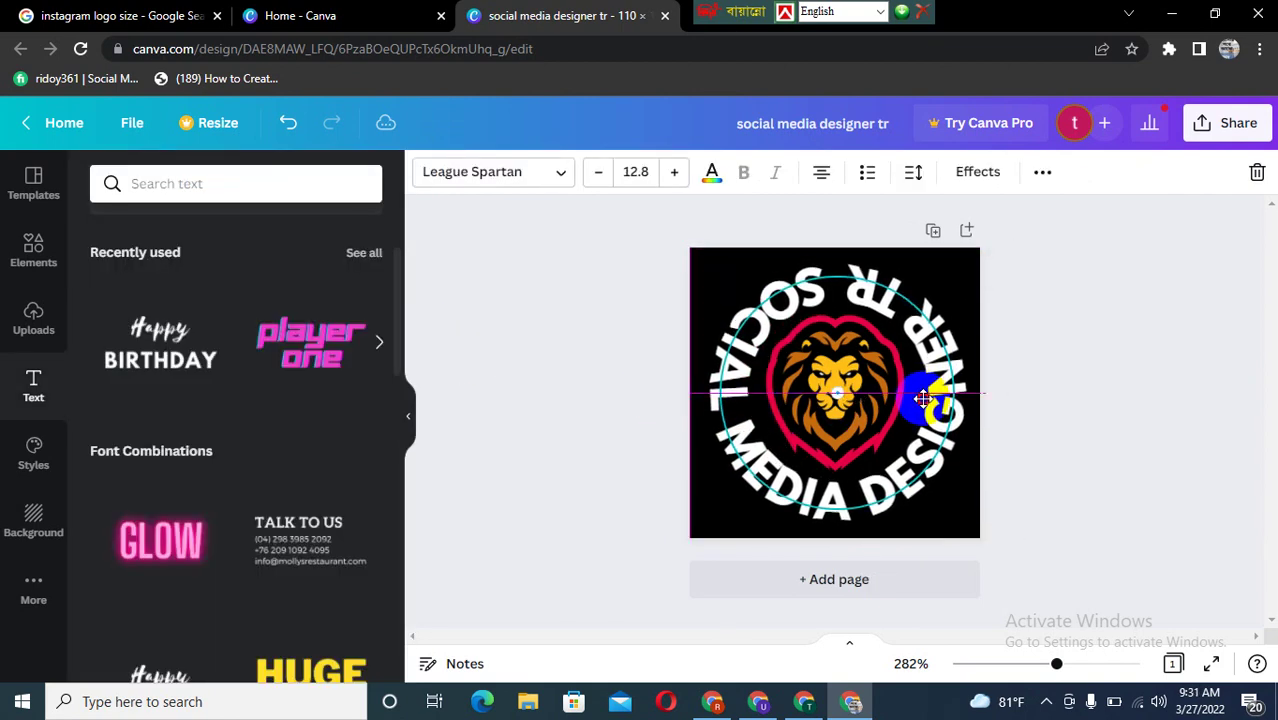
drag(922, 398, 920, 396)
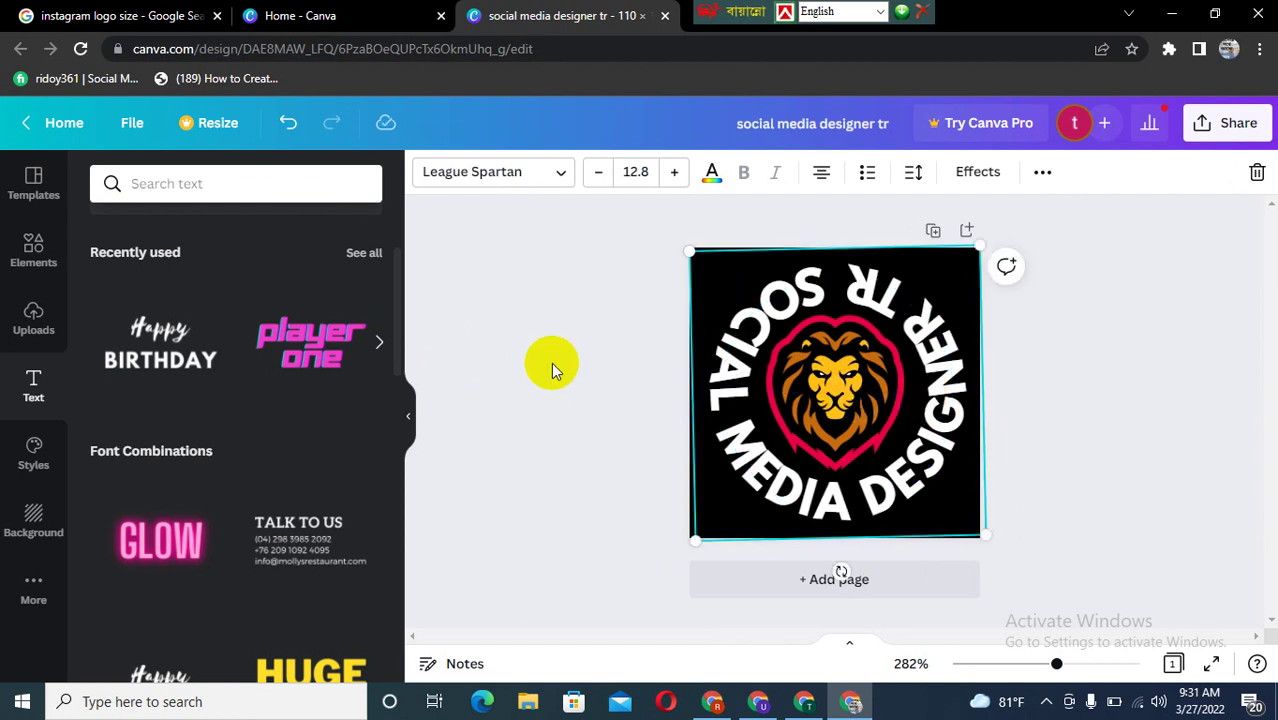
click(549, 360)
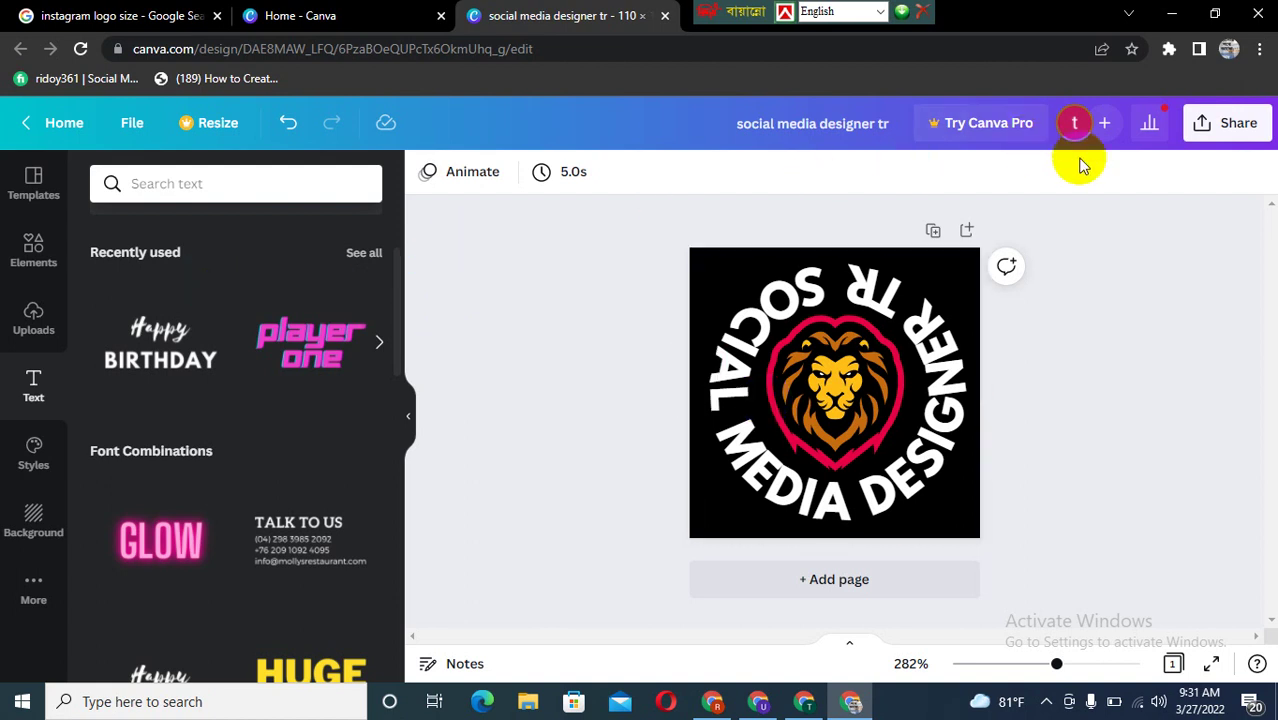
Download the lion logo as a PNG file, then restore down the browser window.
click(1240, 125)
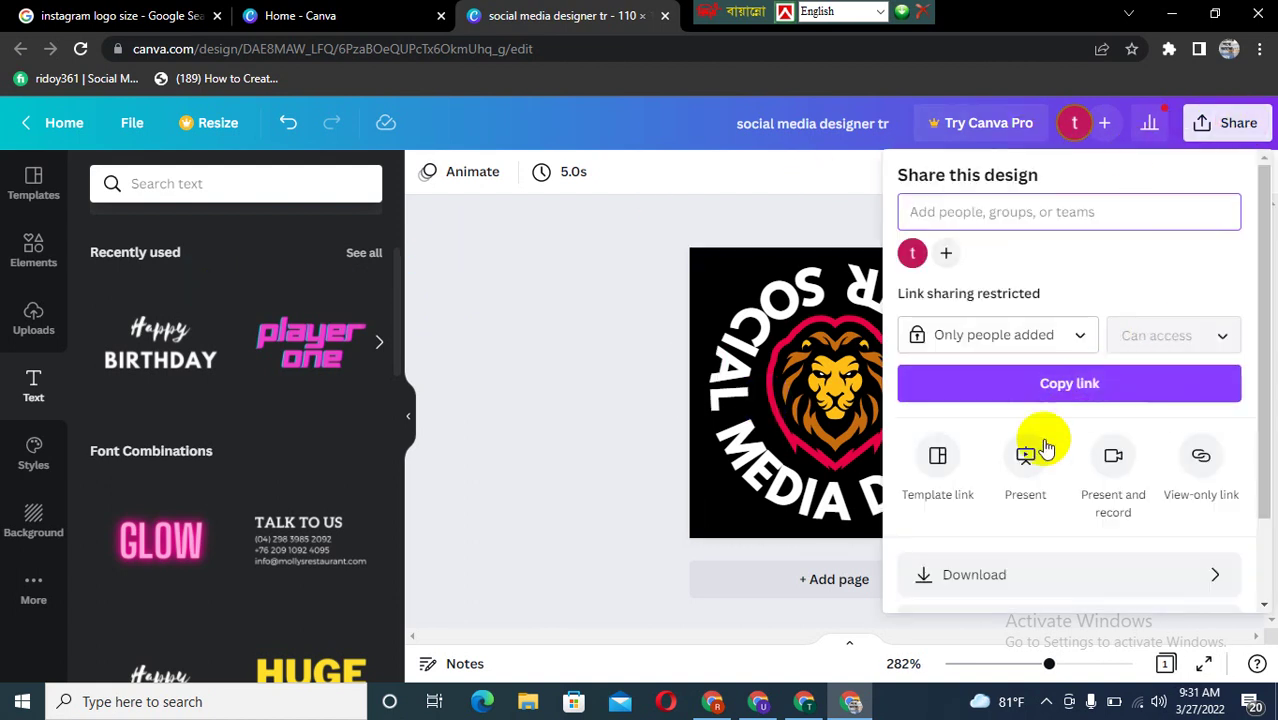
click(990, 580)
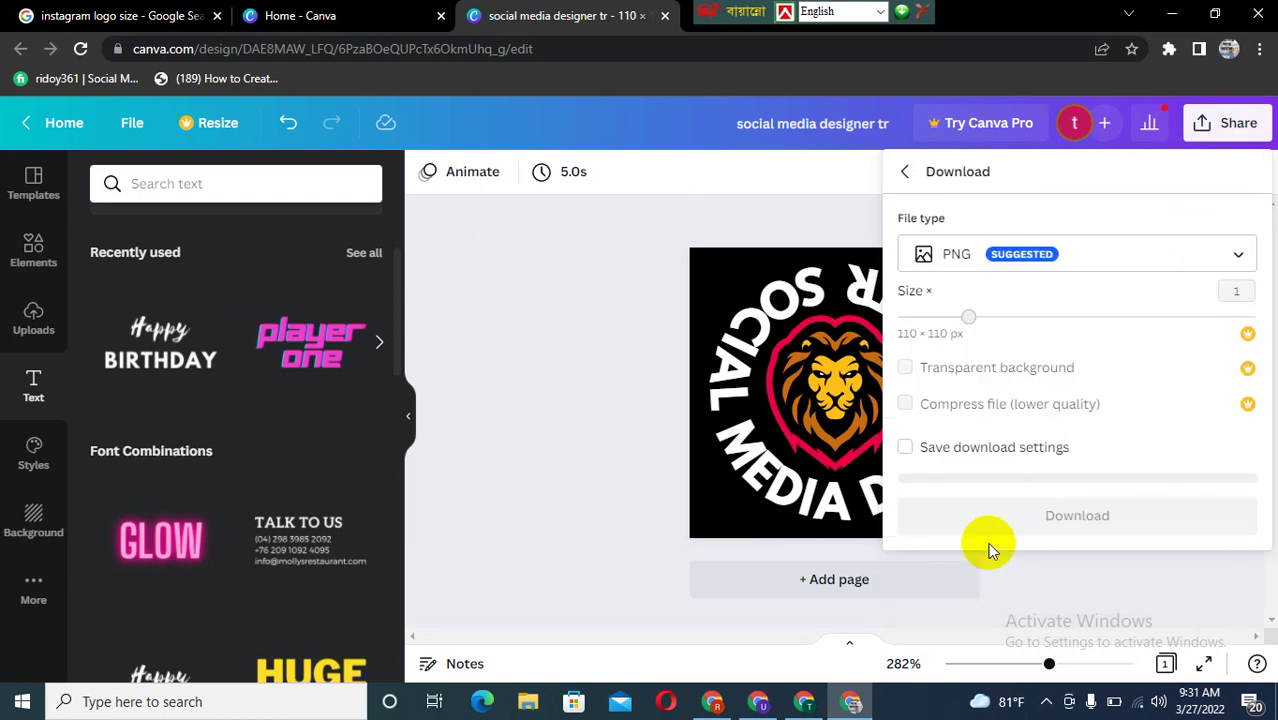
click(1236, 256)
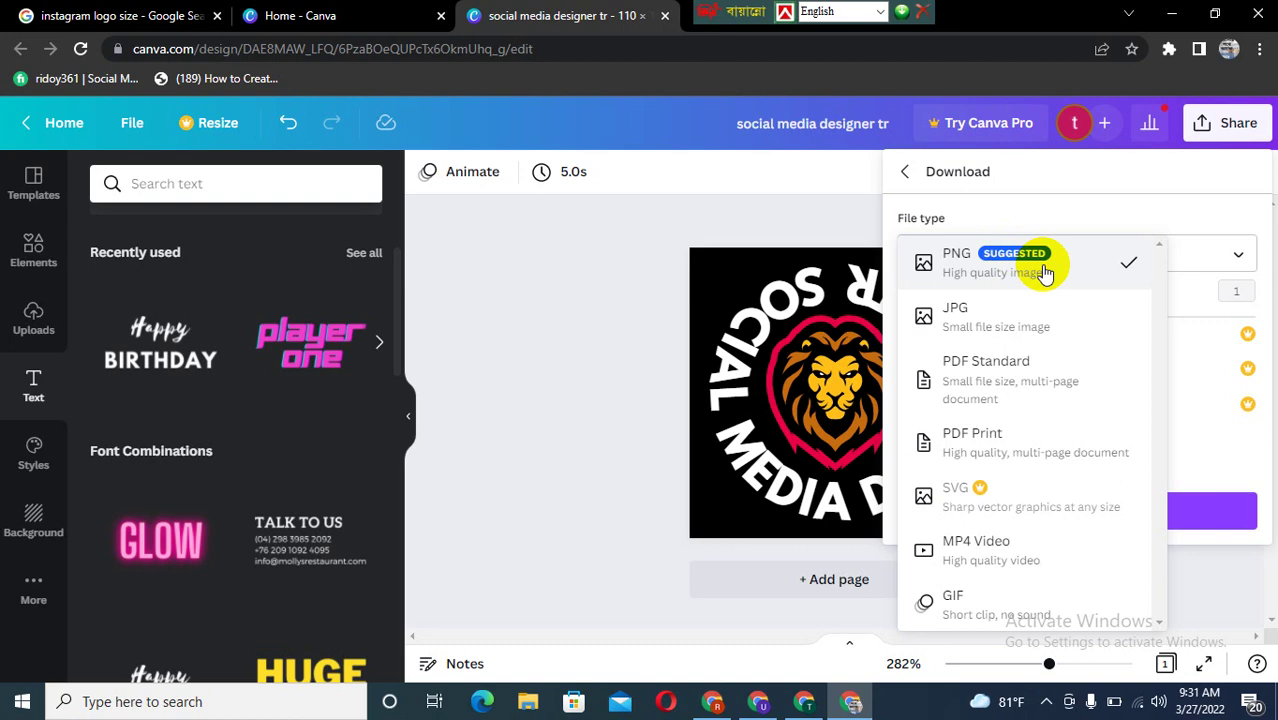
click(1044, 270)
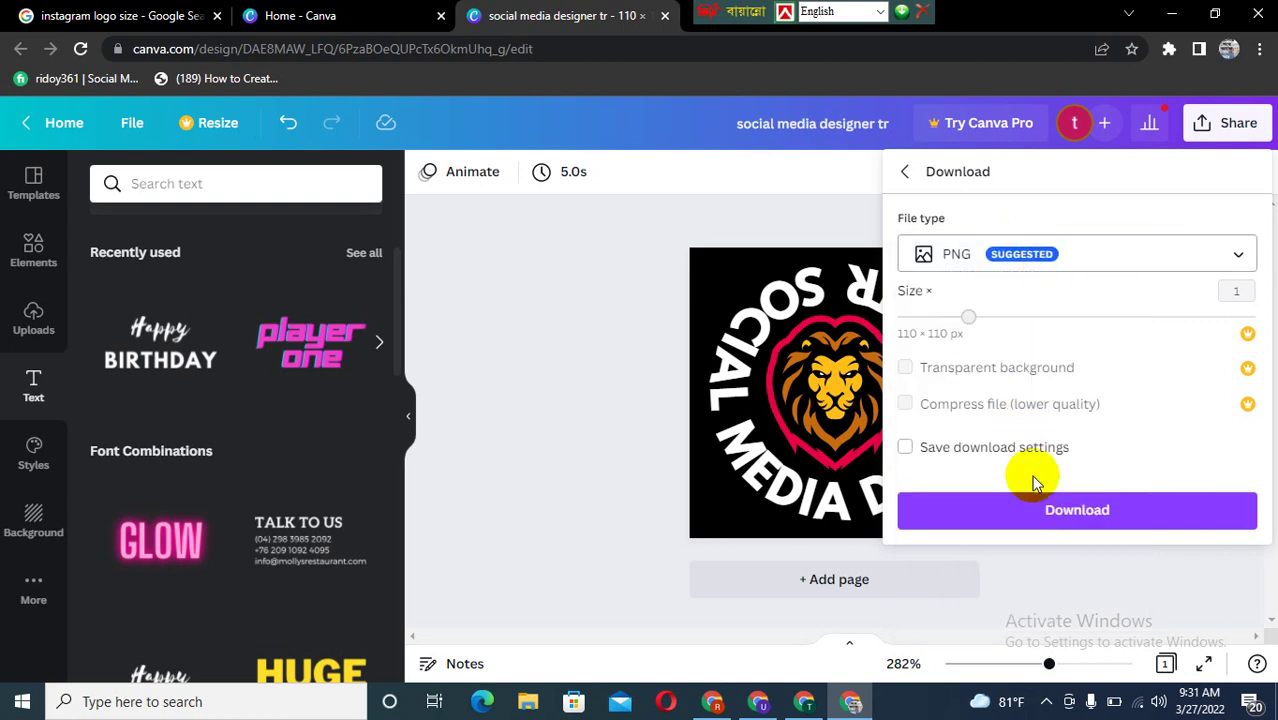
click(1047, 521)
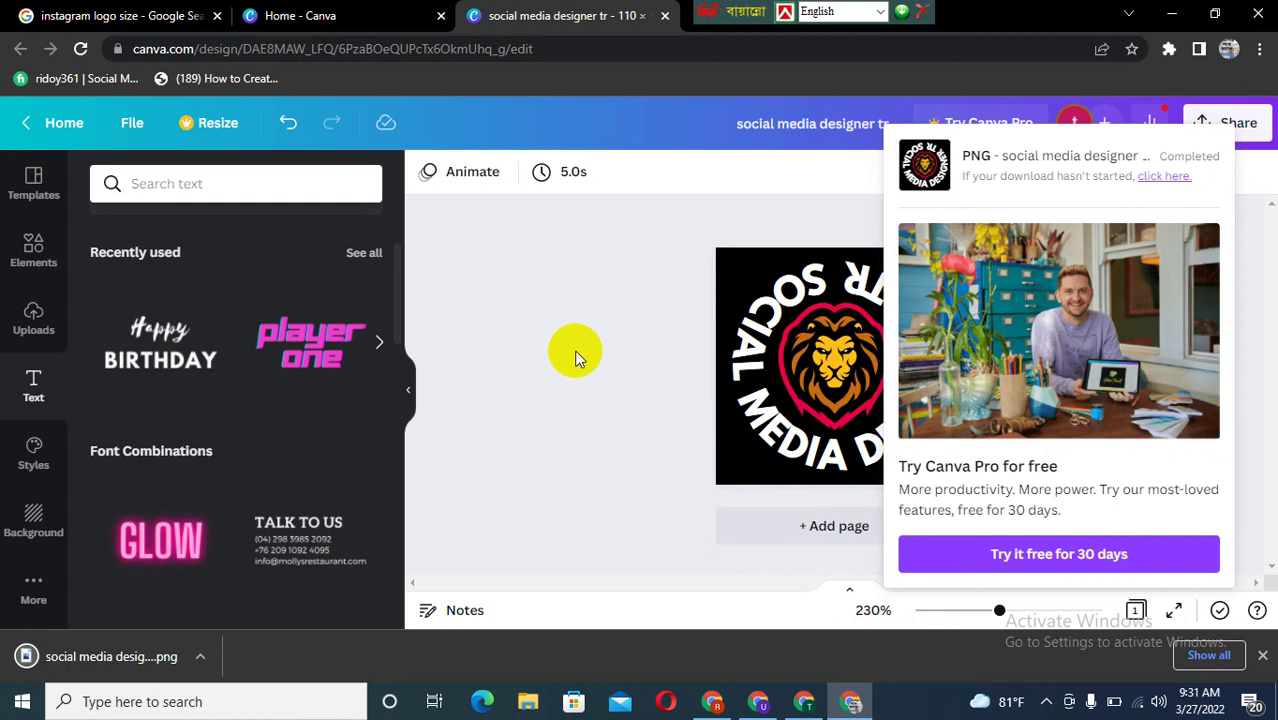
click(575, 358)
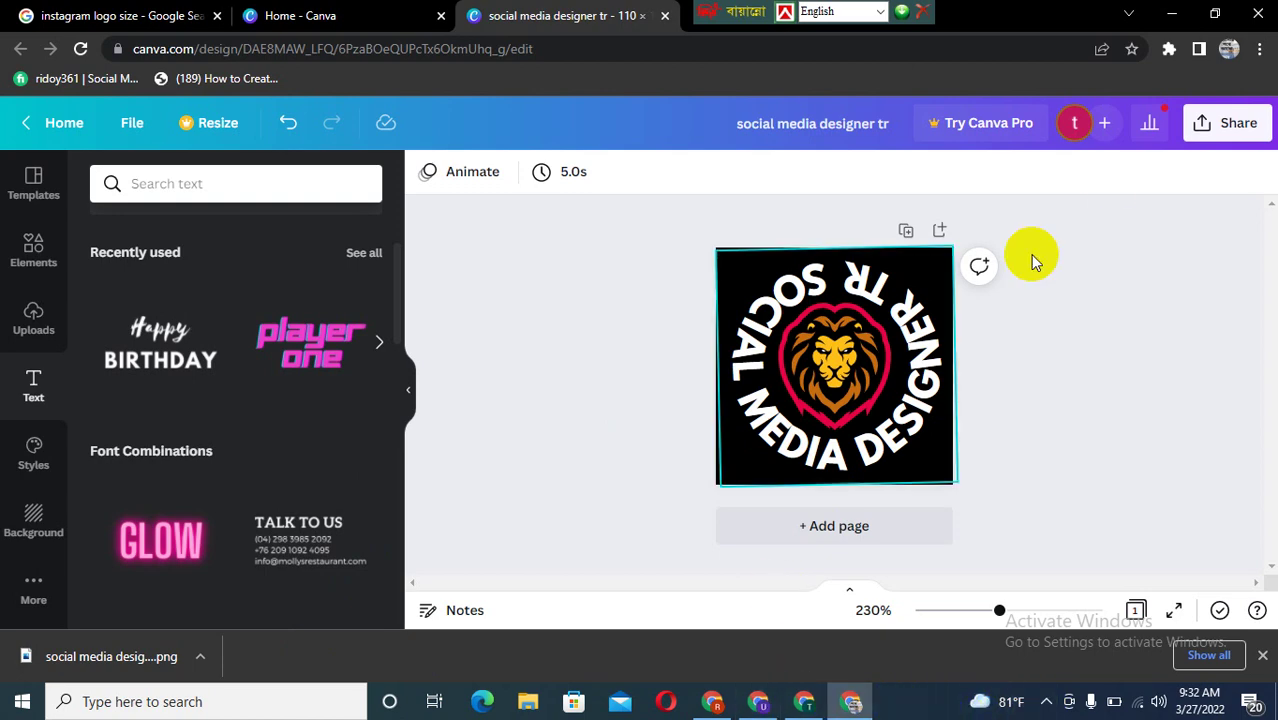
click(1215, 12)
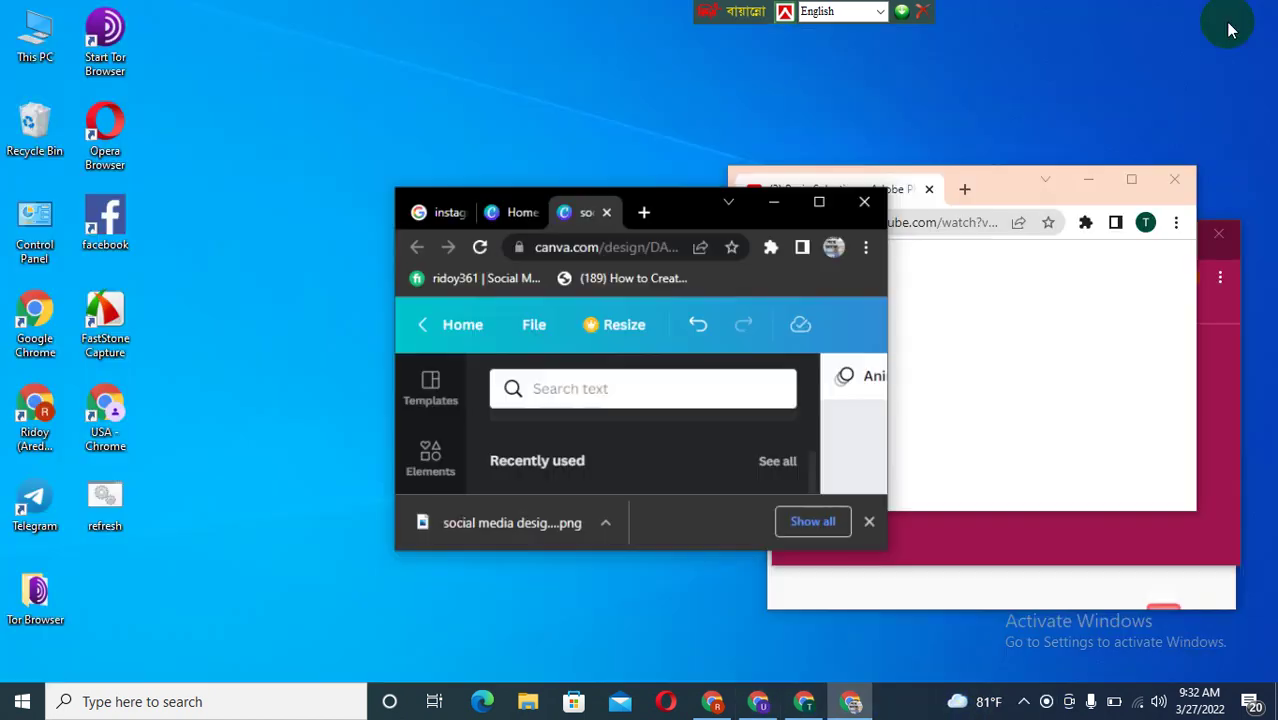
click(63, 332)
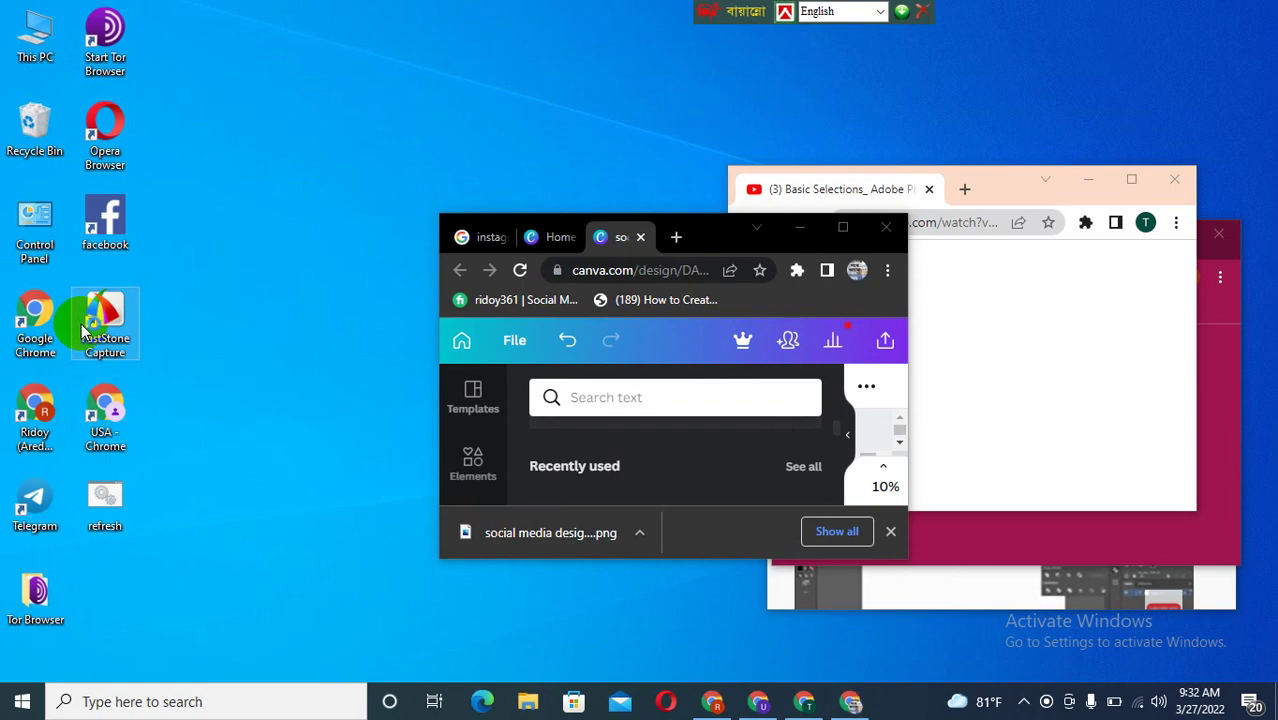